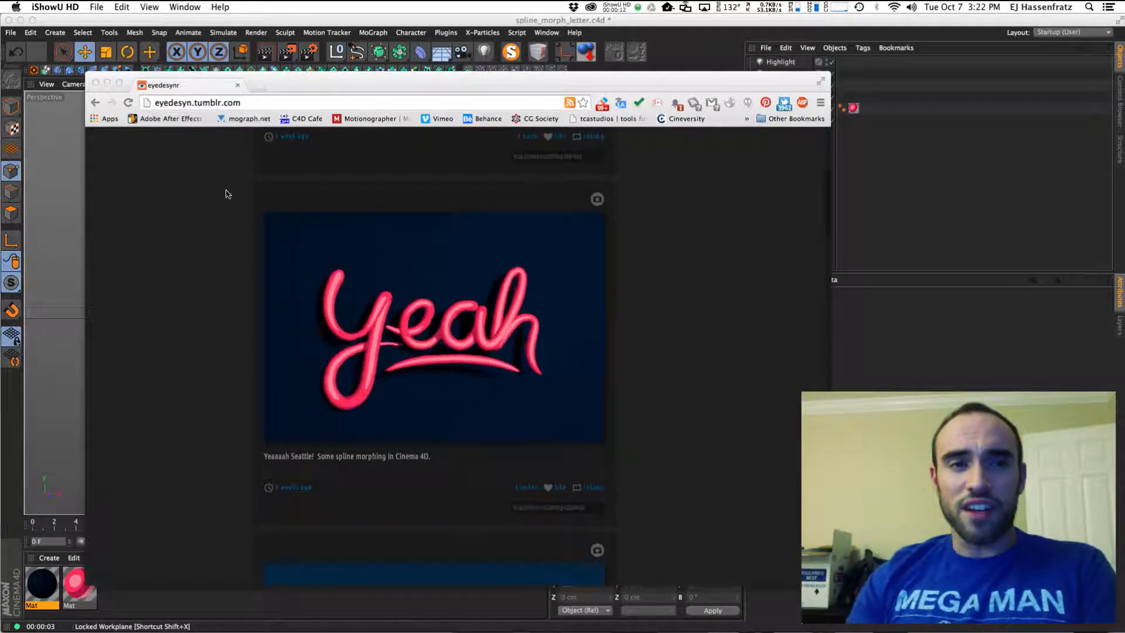
Browse the lettering and cel-shaded animation examples posted on the eyedesyn Tumblr page.
{"action": "scroll", "coordinate": [453, 439], "scroll_direction": "up", "scroll_amount": 3}
{"action": "scroll", "coordinate": [454, 443], "scroll_direction": "up", "scroll_amount": 10}
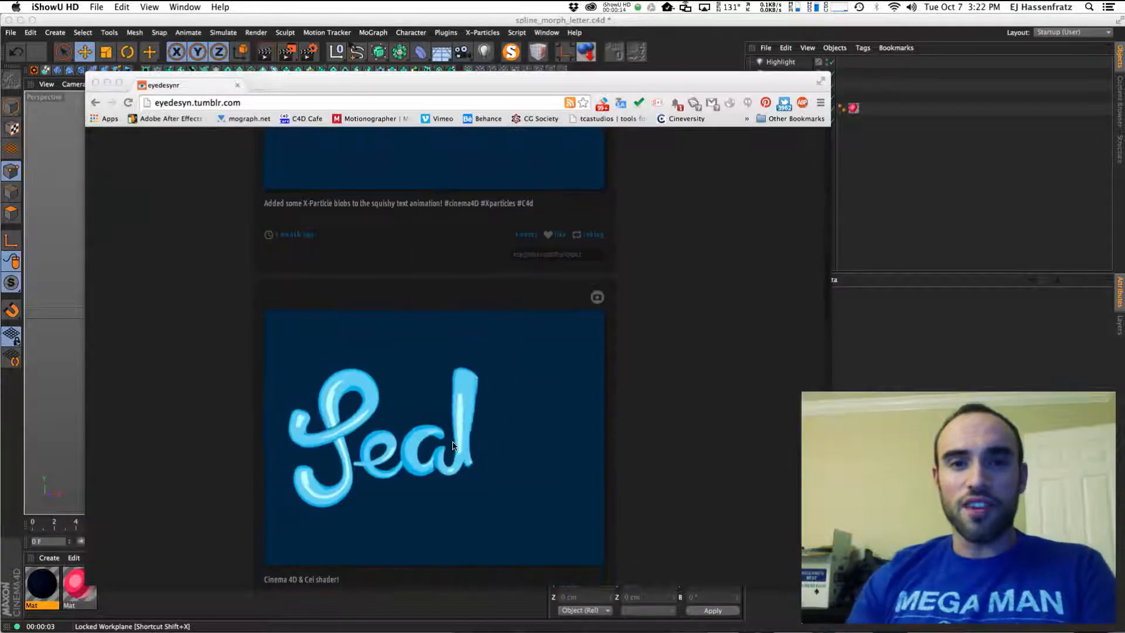
{"action": "scroll", "coordinate": [460, 449], "scroll_direction": "down", "scroll_amount": 10}
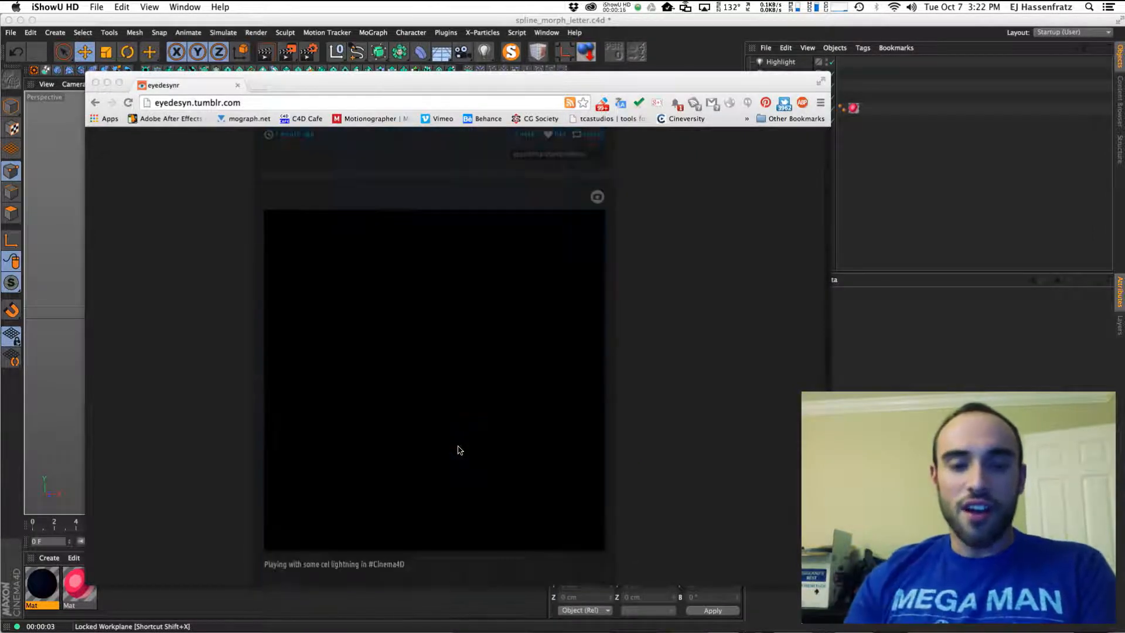
{"action": "scroll", "coordinate": [460, 448], "scroll_direction": "up", "scroll_amount": 1}
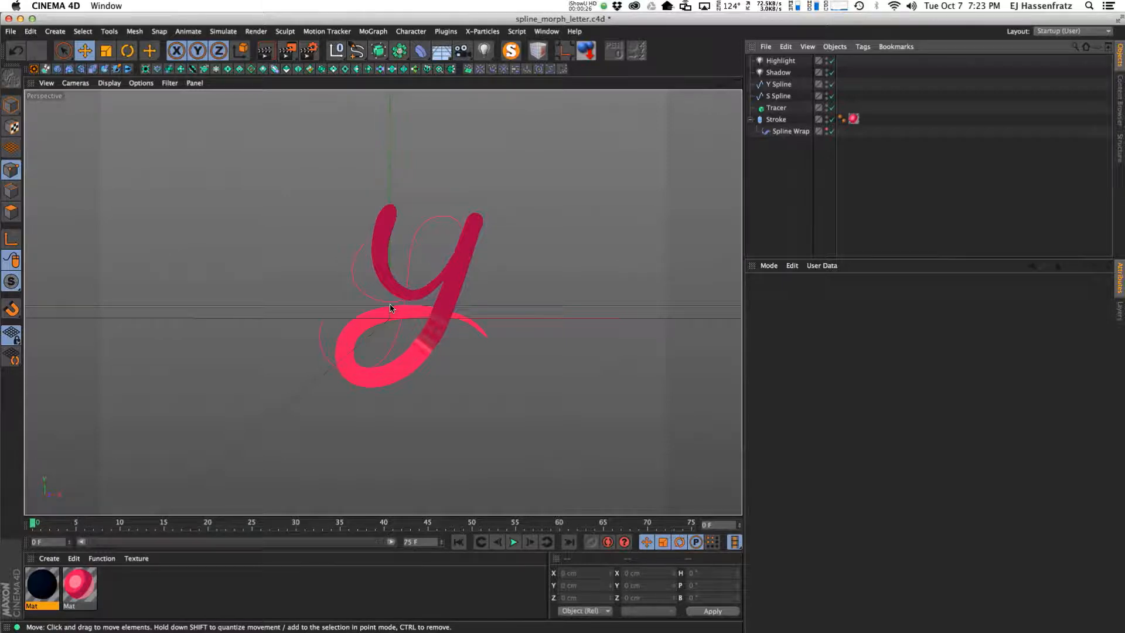
Examine the Stroke capsule's properties and the Size curves of its Spline Wrap deformer.
{"action": "left_click", "coordinate": [777, 119]}
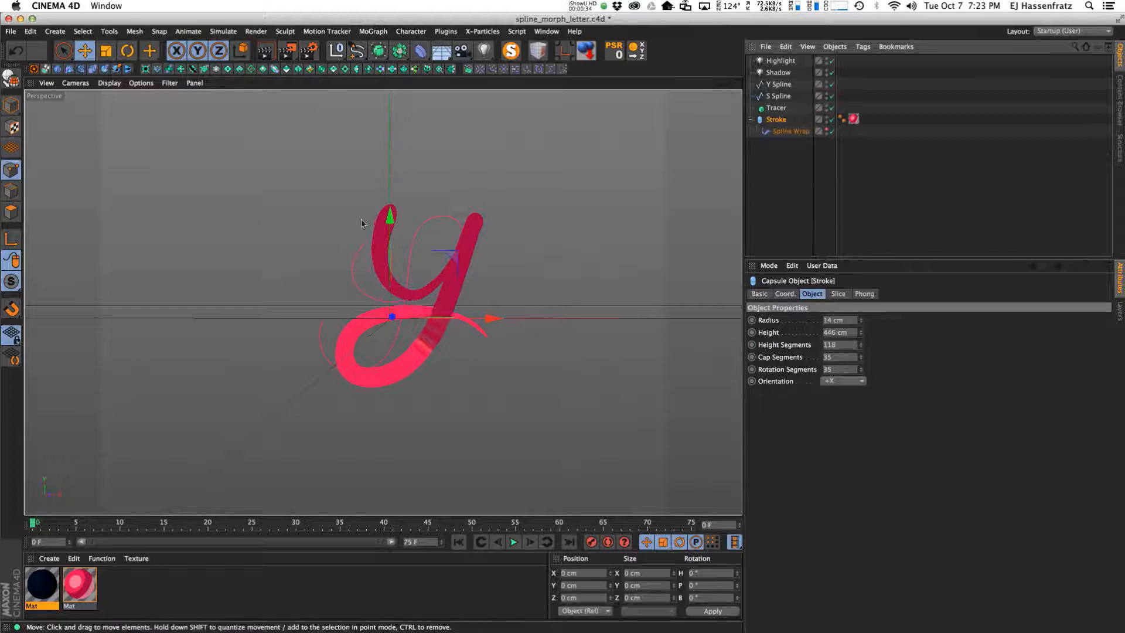
{"action": "left_click", "coordinate": [789, 132]}
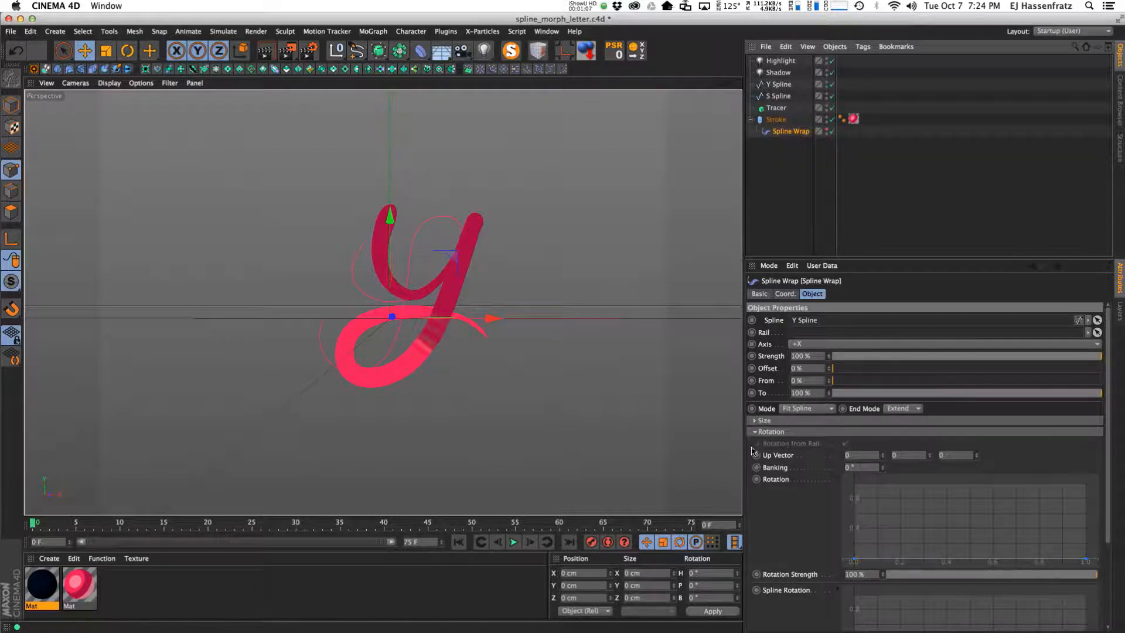
{"action": "left_click", "coordinate": [763, 422]}
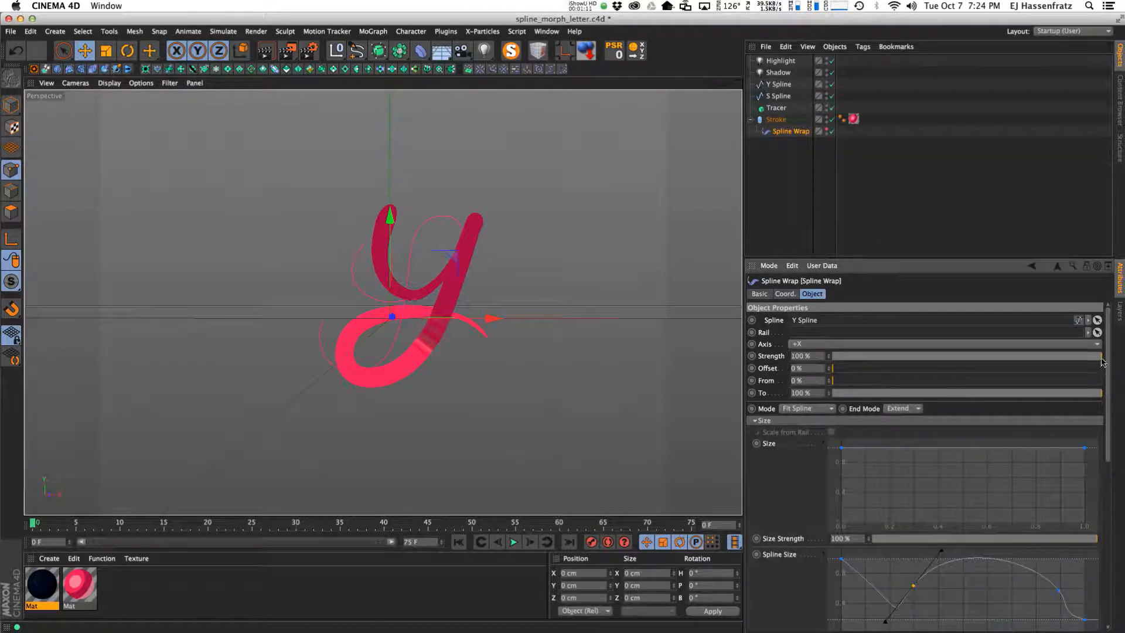
{"action": "scroll", "coordinate": [1103, 362], "scroll_direction": "down", "scroll_amount": 5}
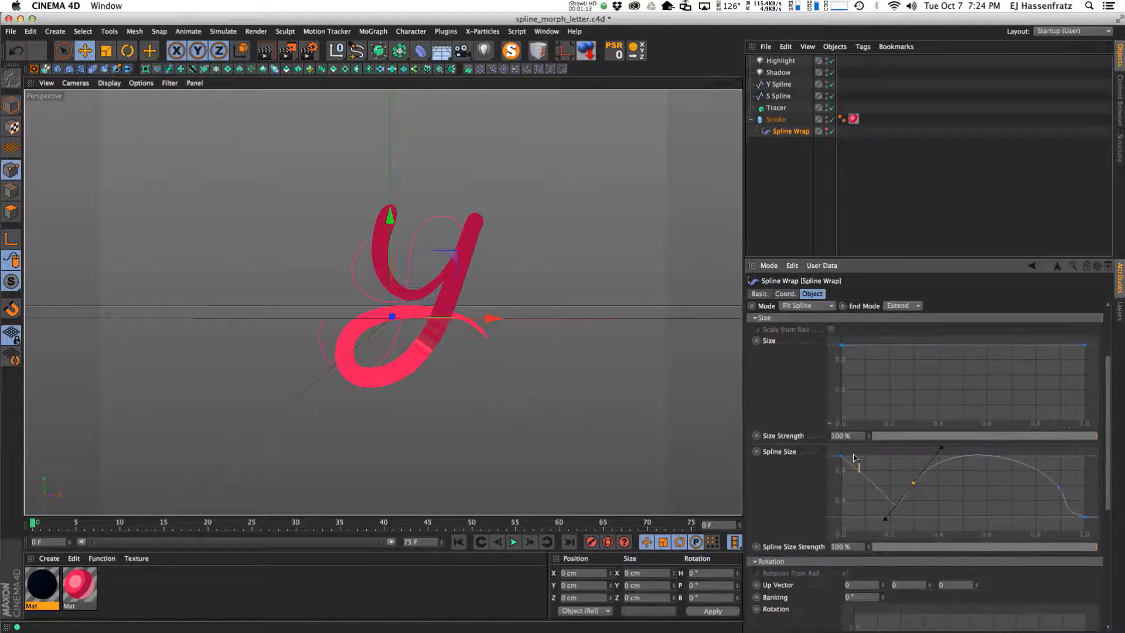
{"action": "scroll", "coordinate": [1108, 450], "scroll_direction": "up", "scroll_amount": 2}
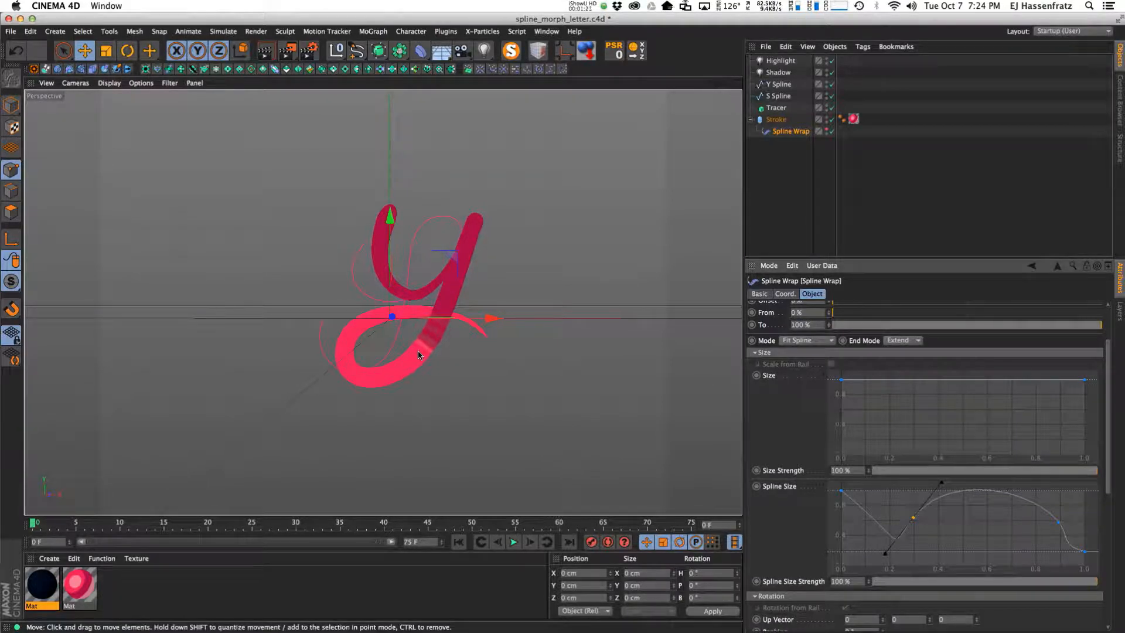
Render the viewport and check the Luminance channel of the pink stroke material.
{"action": "key", "text": "super+r"}
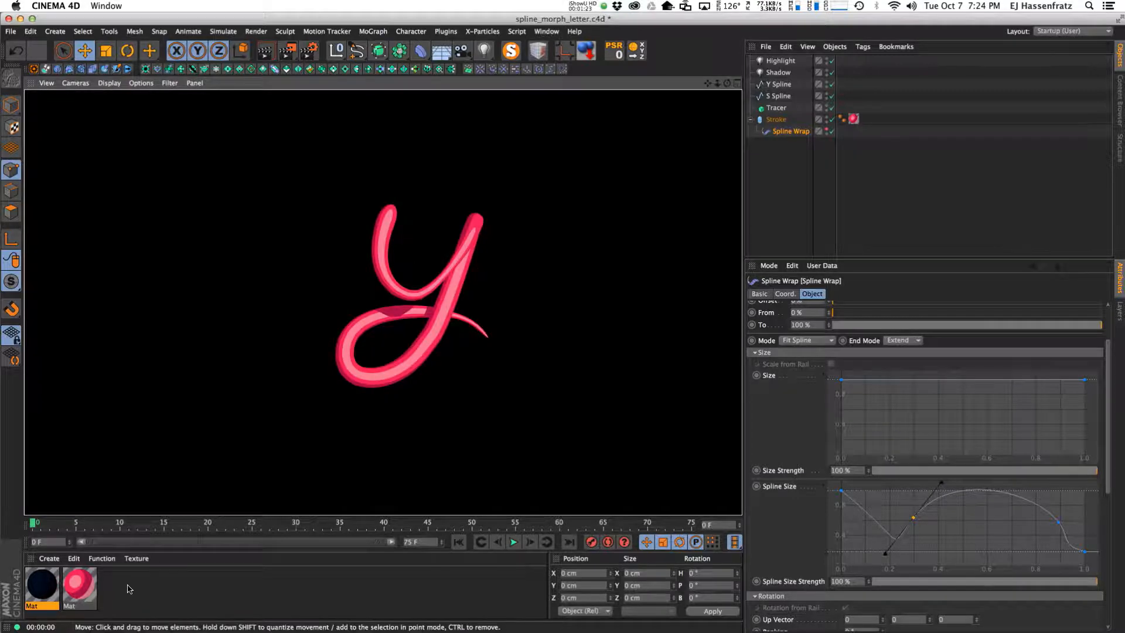
{"action": "double_click", "coordinate": [89, 584]}
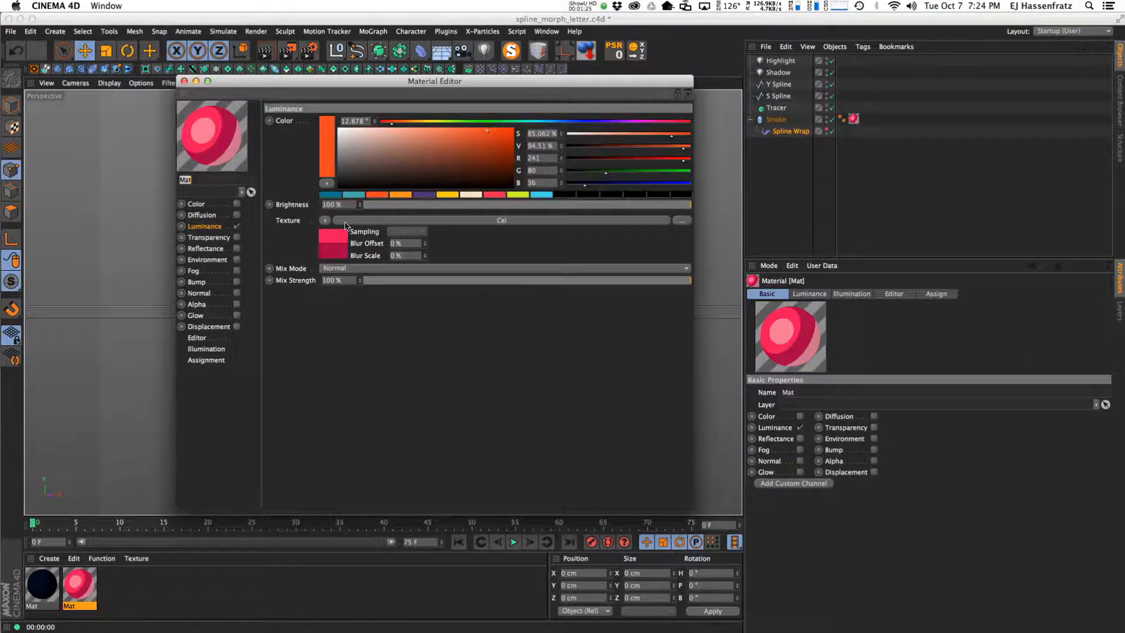
{"action": "left_click", "coordinate": [184, 81]}
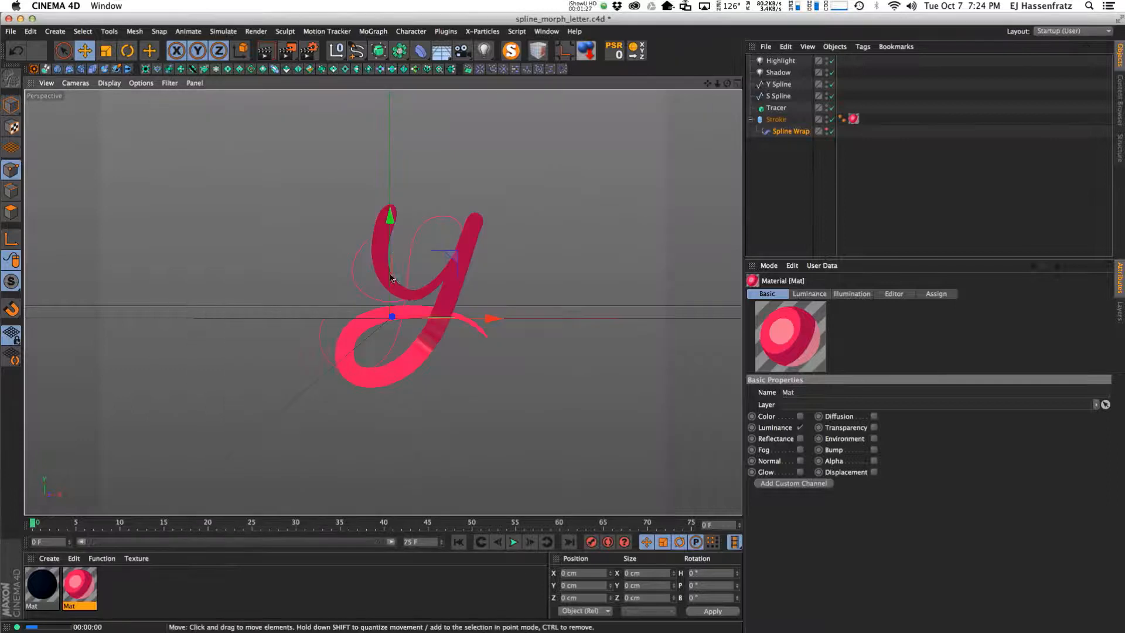
{"action": "key", "text": "super+r"}
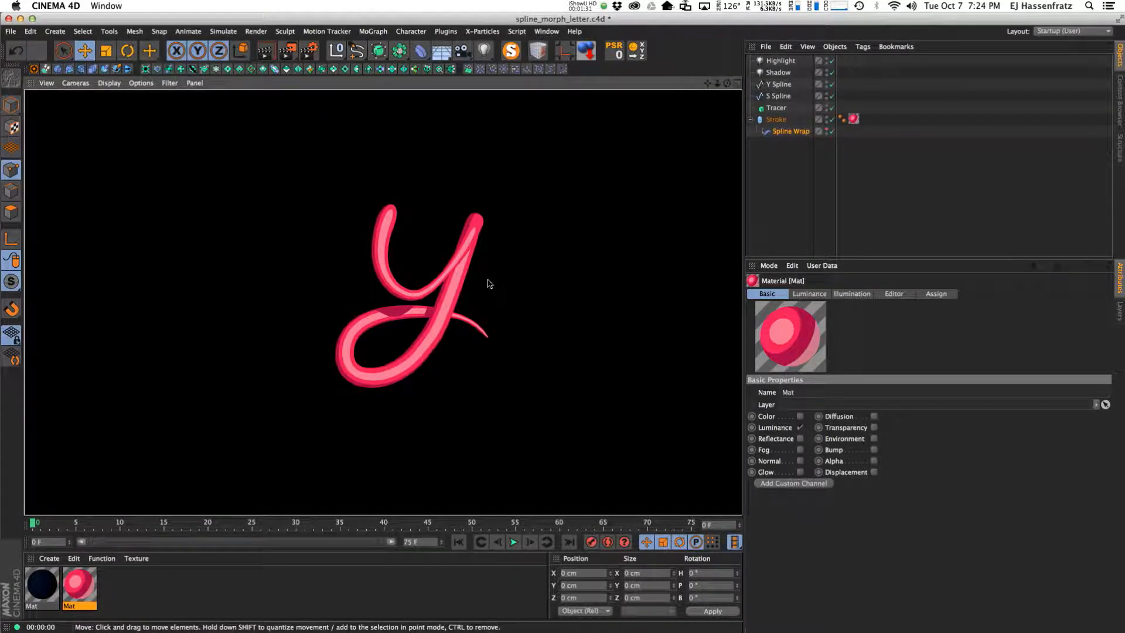
Move the middle point of the Spline Wrap's Spline Size curve to about 0.4, and undo an extra point added near its end.
{"action": "left_click", "coordinate": [796, 132]}
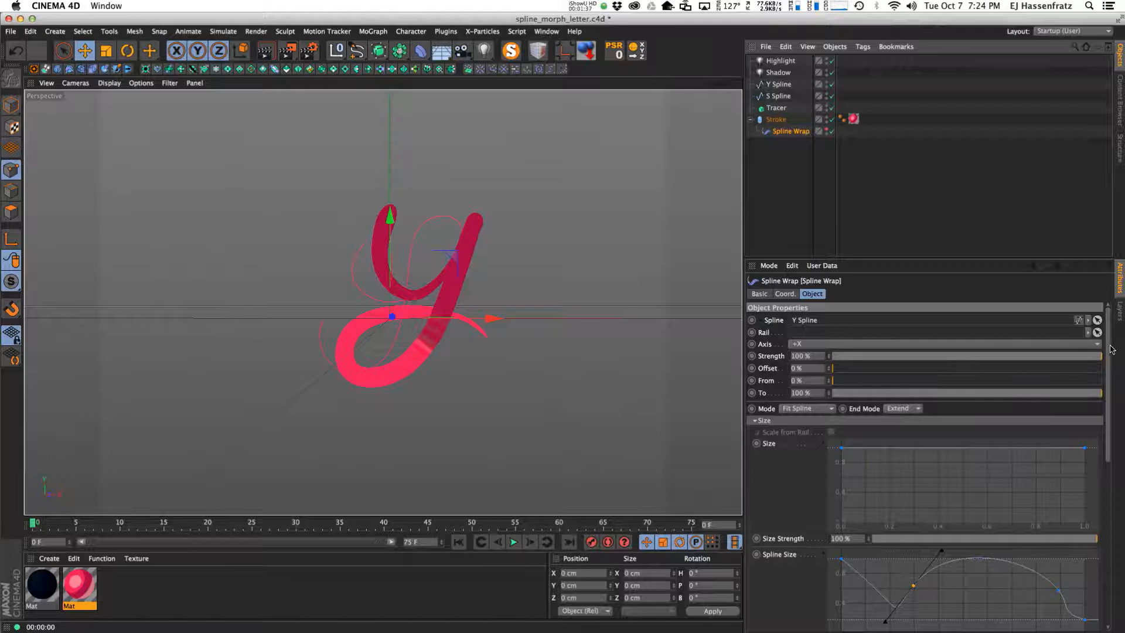
{"action": "scroll", "coordinate": [935, 491], "scroll_direction": "down", "scroll_amount": 4}
{"action": "mouse_move", "coordinate": [913, 504]}
{"action": "left_mouse_down"}
{"action": "mouse_move", "coordinate": [977, 494]}
{"action": "mouse_move", "coordinate": [917, 492]}
{"action": "mouse_move", "coordinate": [882, 537]}
{"action": "mouse_move", "coordinate": [875, 496]}
{"action": "mouse_move", "coordinate": [900, 483]}
{"action": "mouse_move", "coordinate": [890, 522]}
{"action": "mouse_move", "coordinate": [906, 501]}
{"action": "mouse_move", "coordinate": [914, 515]}
{"action": "mouse_move", "coordinate": [980, 523]}
{"action": "mouse_move", "coordinate": [932, 501]}
{"action": "mouse_move", "coordinate": [901, 518]}
{"action": "left_mouse_up"}
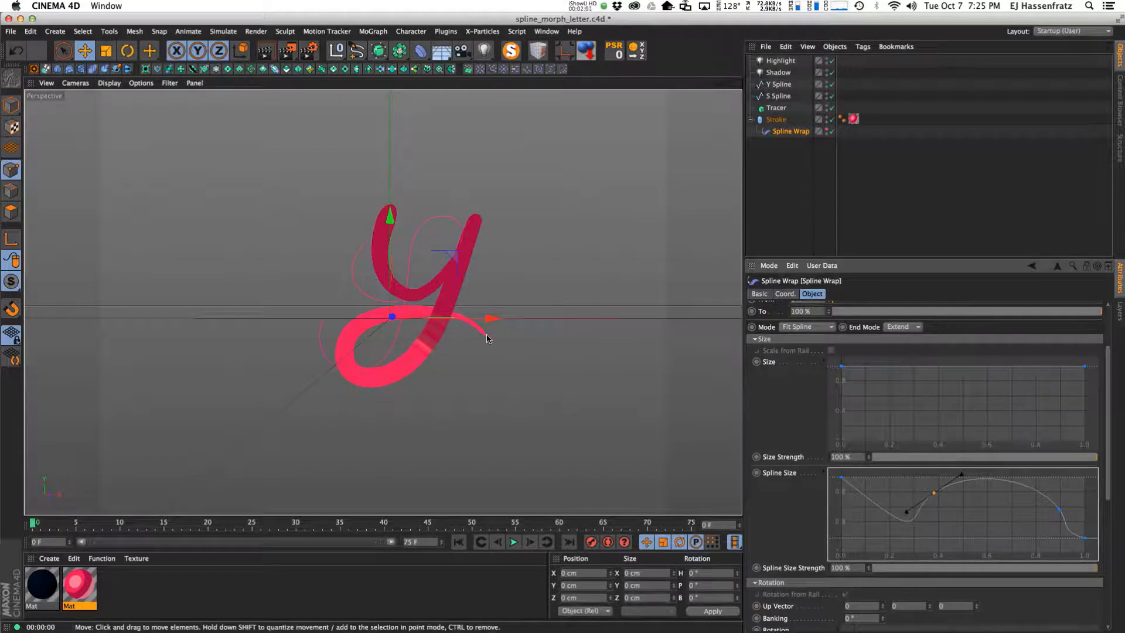
{"action": "mouse_move", "coordinate": [1084, 540]}
{"action": "left_mouse_down"}
{"action": "mouse_move", "coordinate": [1085, 553]}
{"action": "mouse_move", "coordinate": [1095, 478]}
{"action": "mouse_move", "coordinate": [1094, 542]}
{"action": "left_mouse_up"}
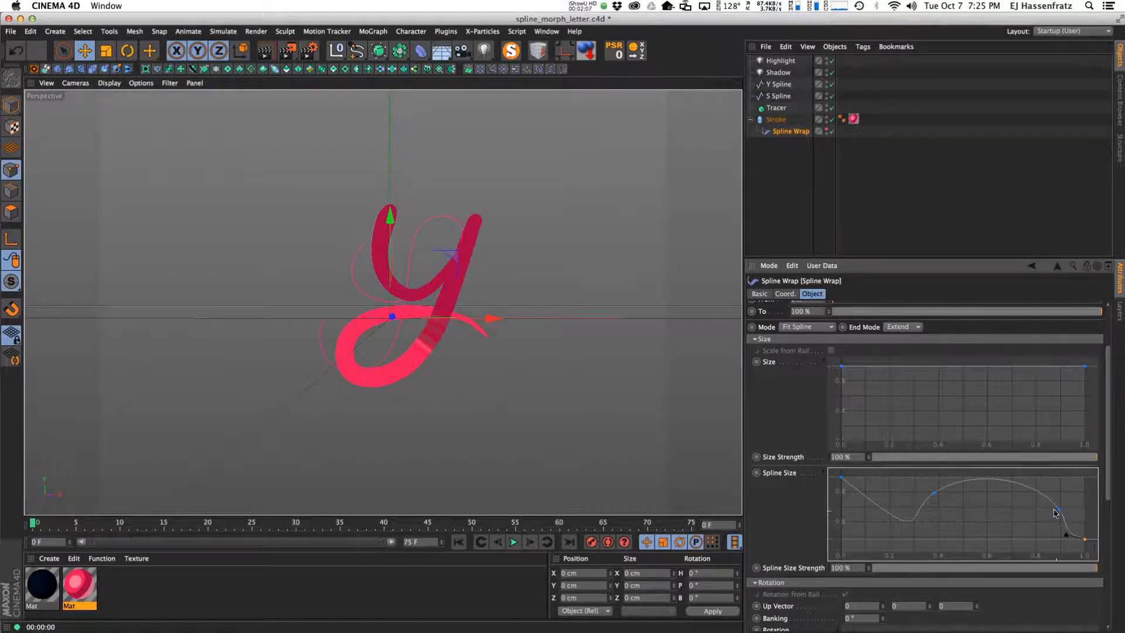
{"action": "left_click", "coordinate": [1023, 485], "text": "ctrl"}
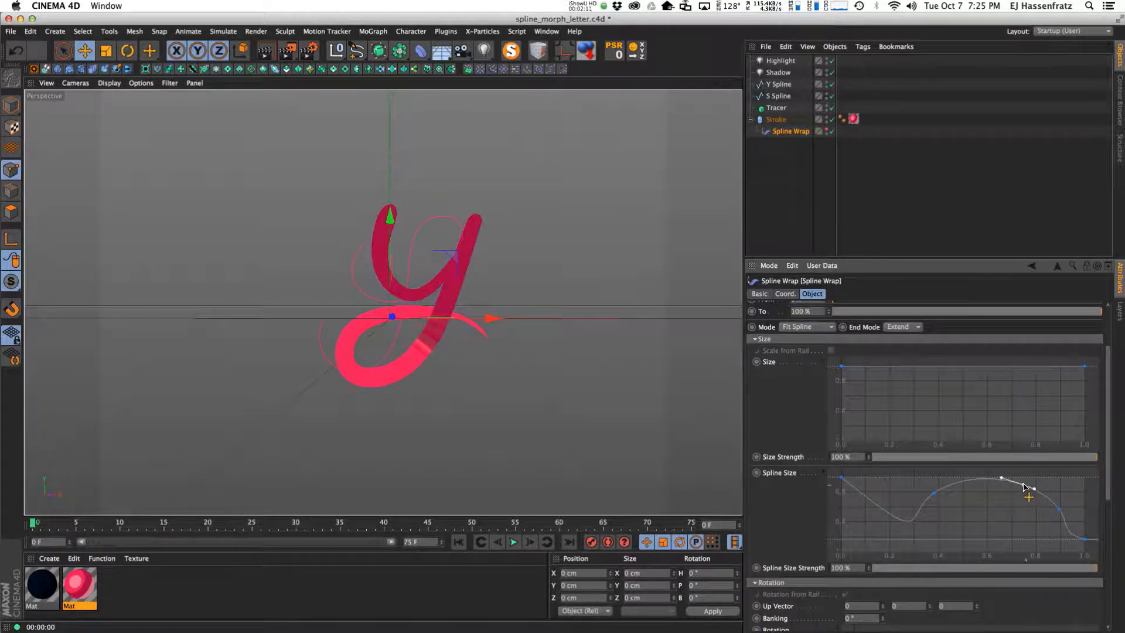
{"action": "key", "text": "ctrl+z"}
Deselect everything and preview the tapered Y stroke with a viewport render.
{"action": "left_click", "coordinate": [538, 233]}
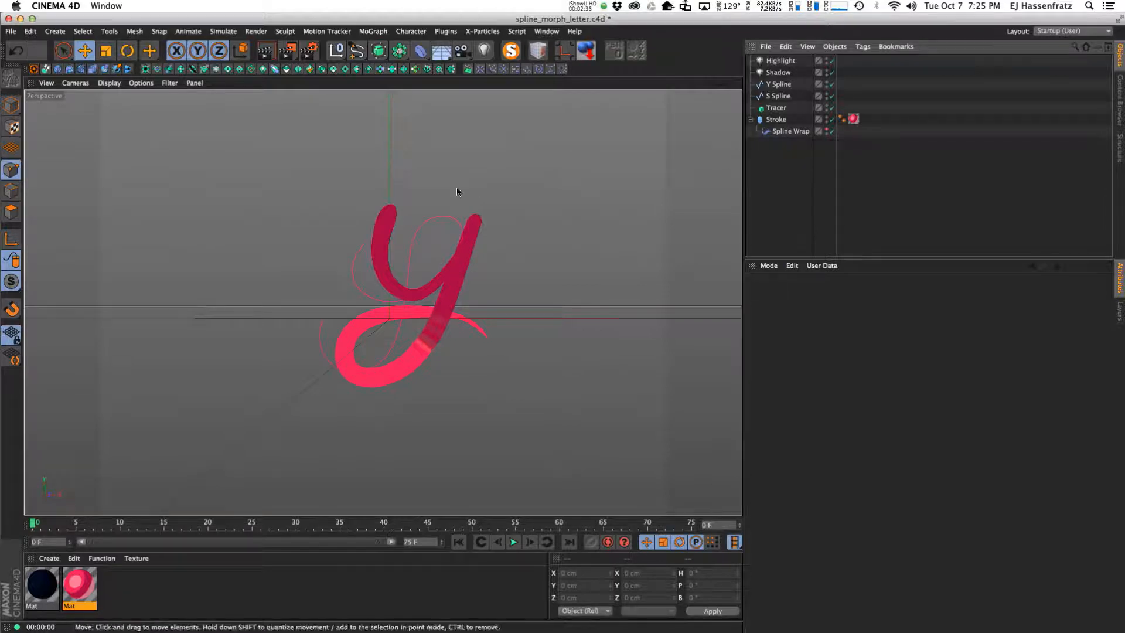
{"action": "key", "text": "super+r"}
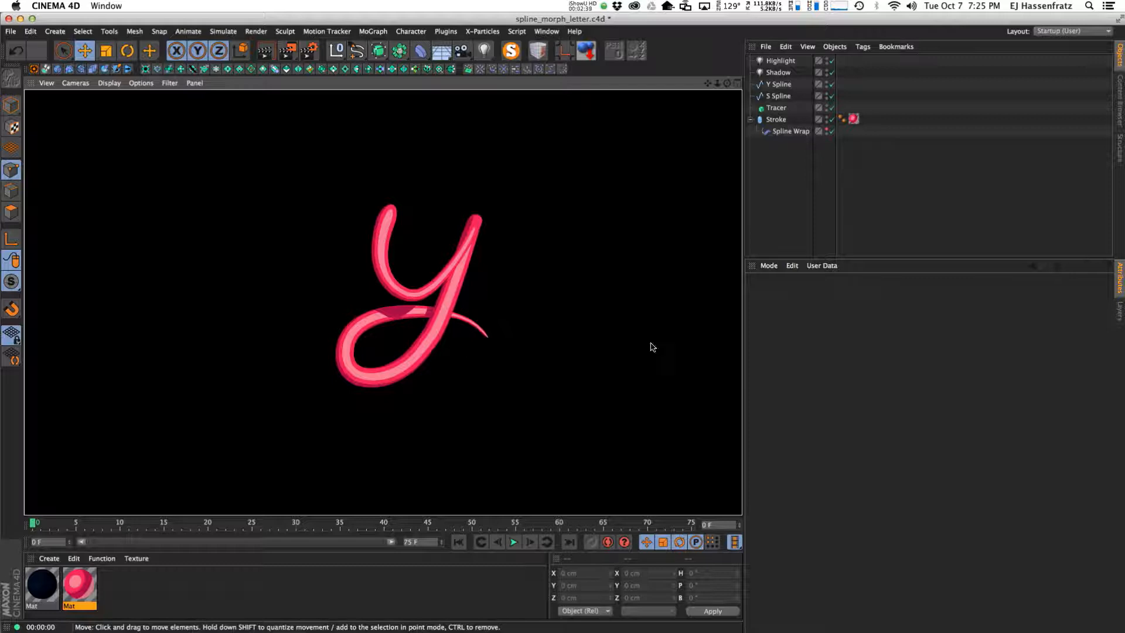
{"action": "left_click", "coordinate": [533, 342]}
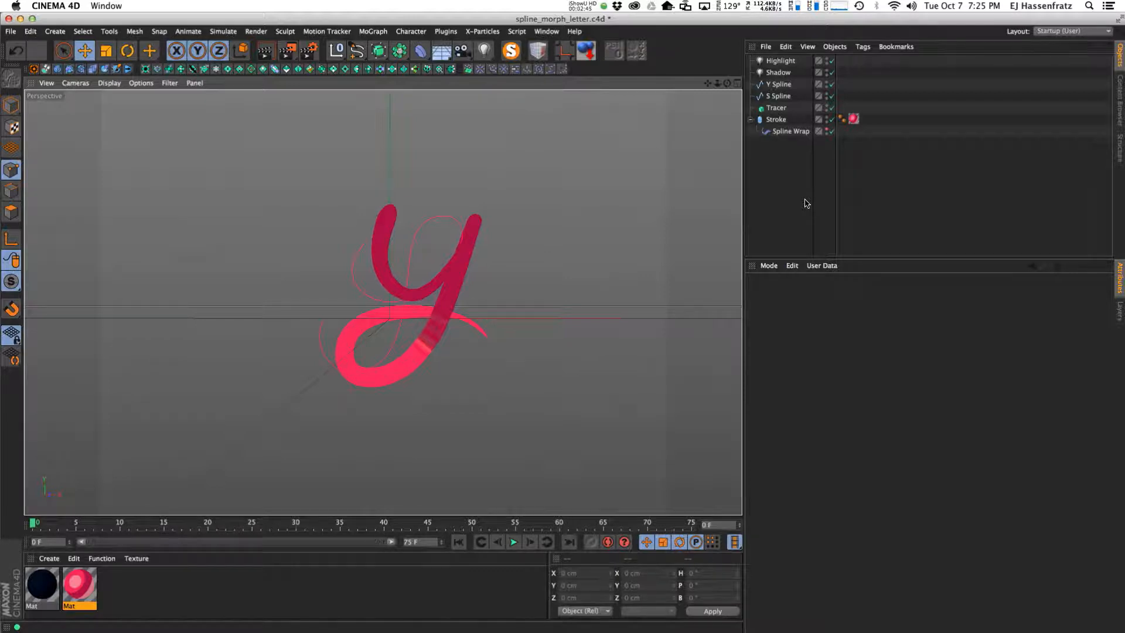
Examine the Spline Wrap settings and the Y Spline and S Spline objects, undoing any trial move.
{"action": "left_click", "coordinate": [792, 131]}
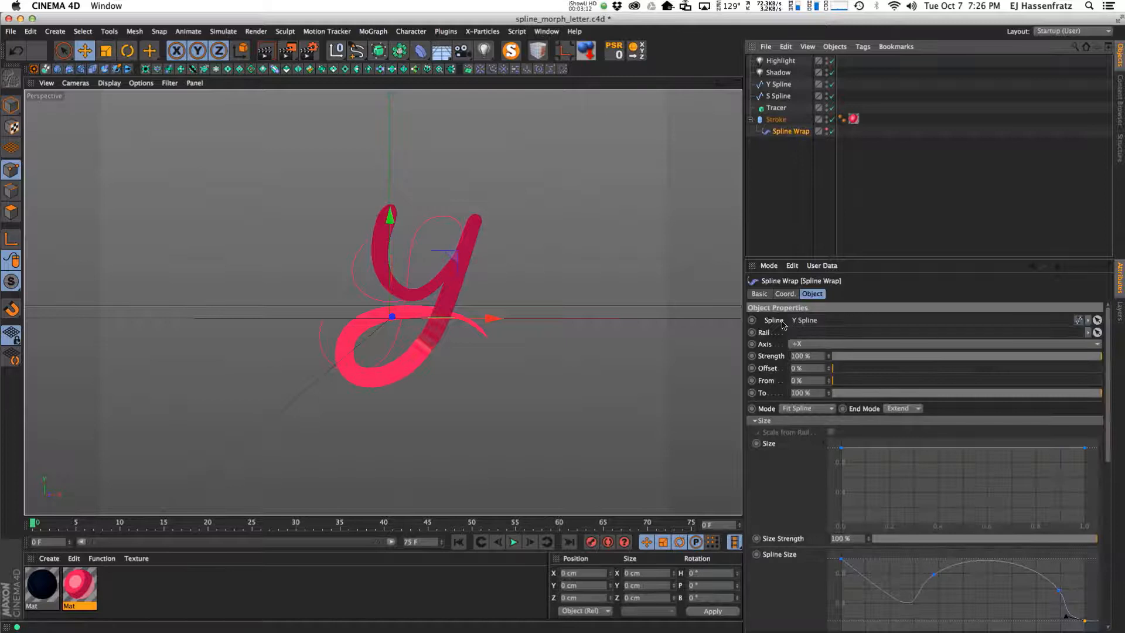
{"action": "left_click", "coordinate": [770, 88]}
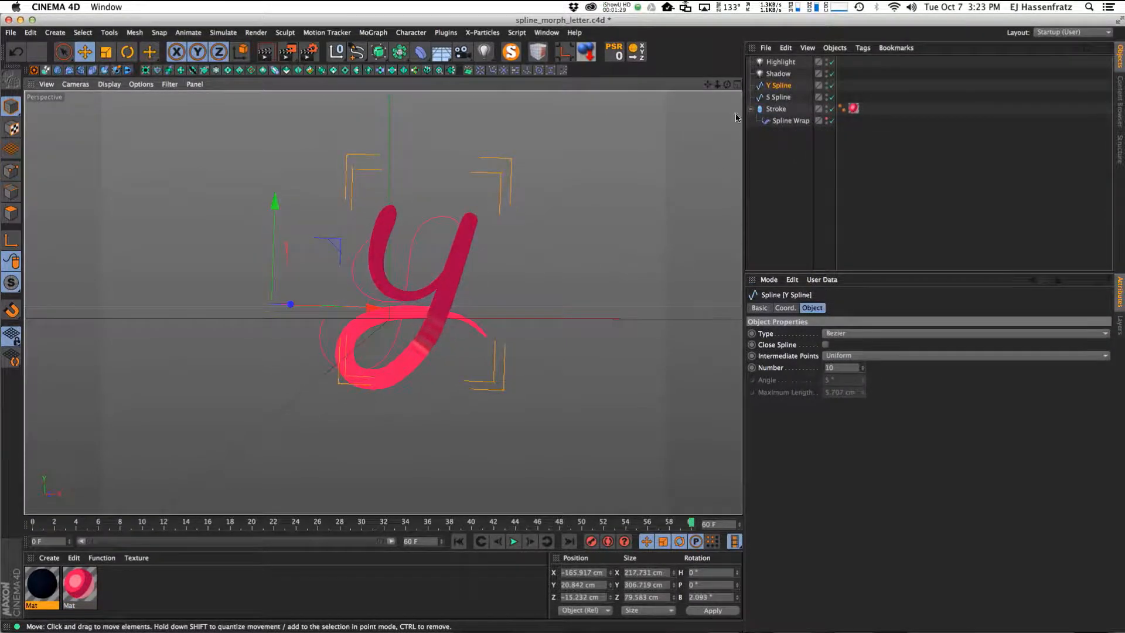
{"action": "left_click", "coordinate": [779, 96]}
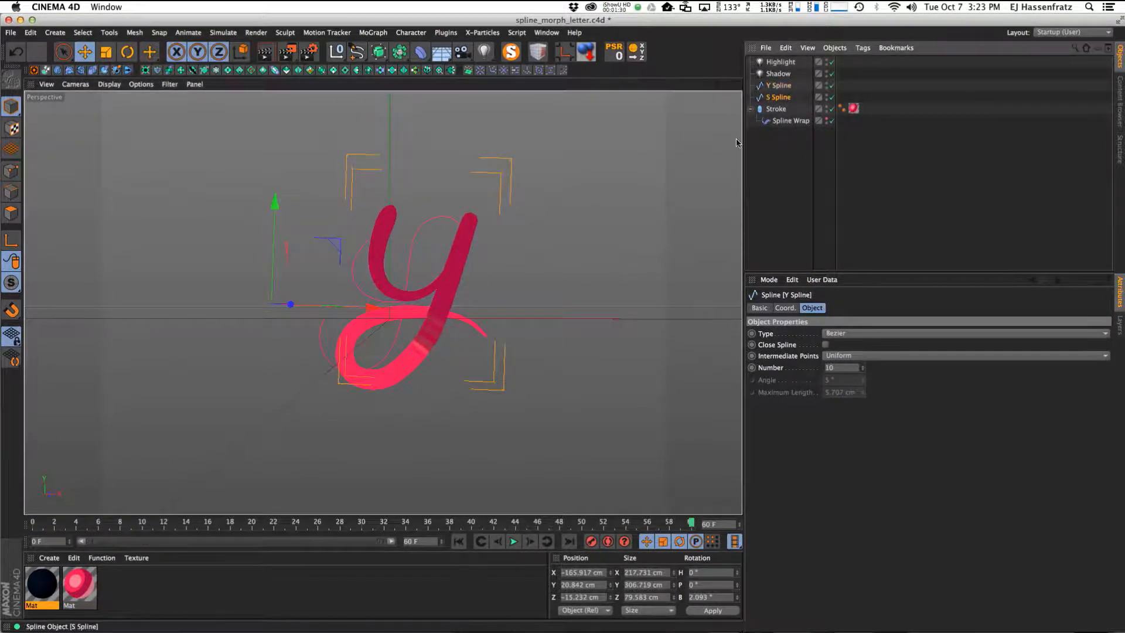
{"action": "left_click_drag", "start_coordinate": [527, 291], "coordinate": [669, 322]}
{"action": "key", "text": "super+z"}
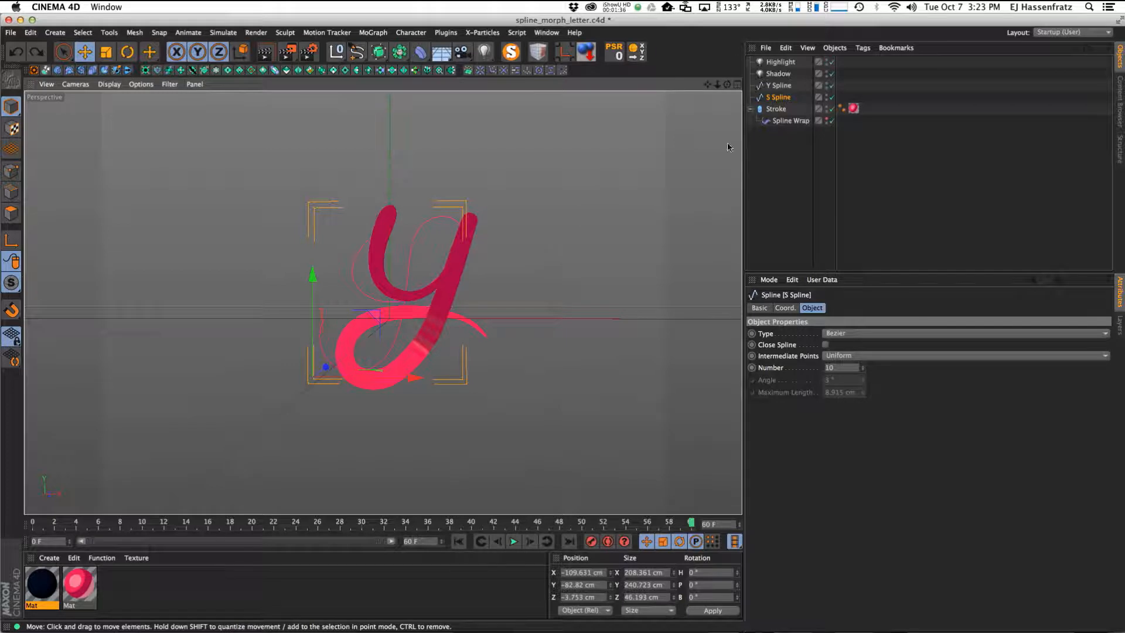
{"action": "left_click", "coordinate": [782, 121]}
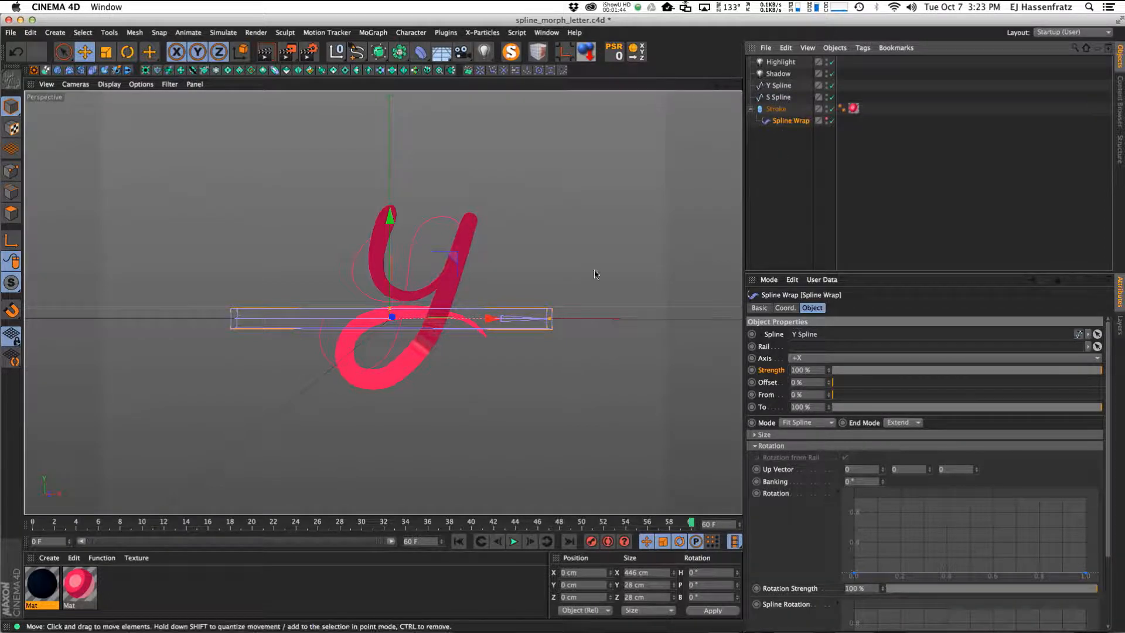
{"action": "left_click", "coordinate": [804, 223]}
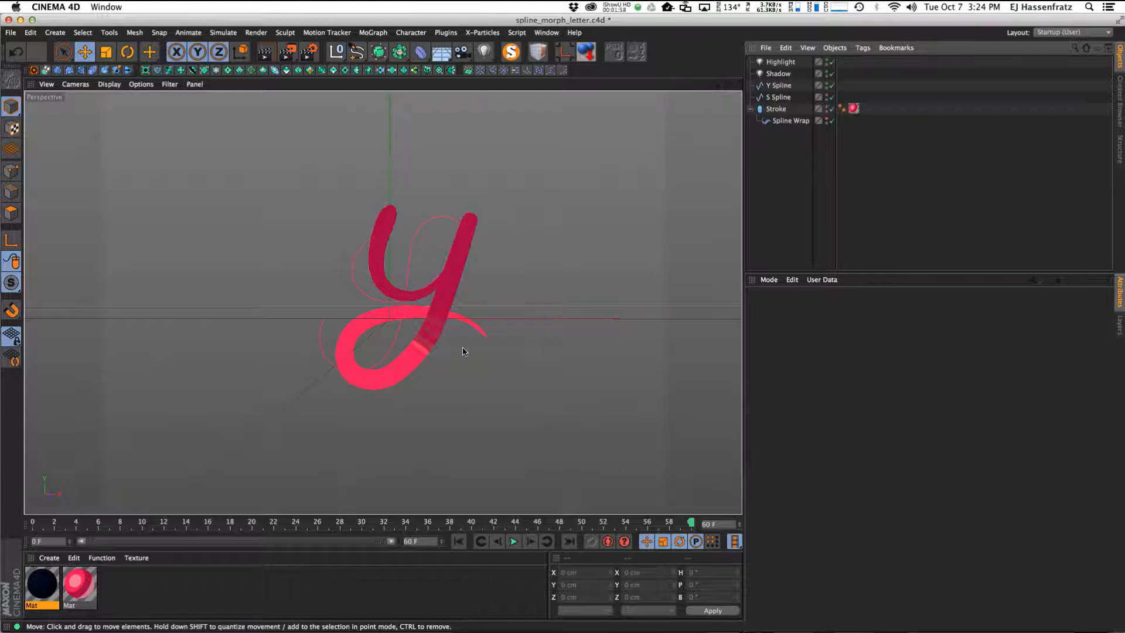
Switch to point mode and review the point list of the Y Spline.
{"action": "left_click", "coordinate": [777, 86]}
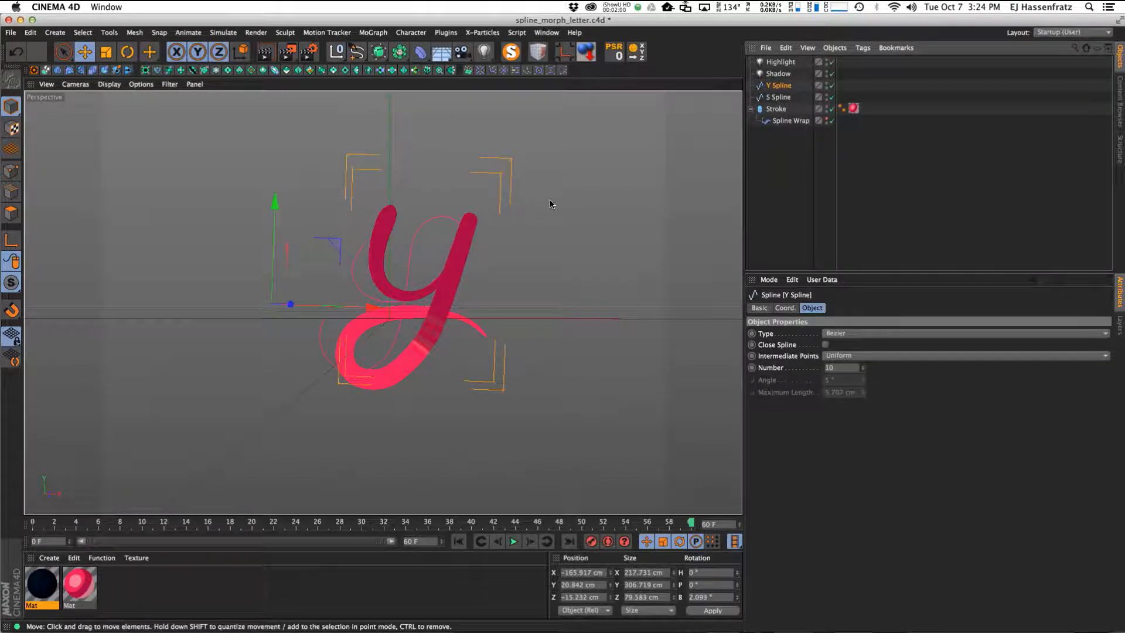
{"action": "left_click", "coordinate": [65, 170]}
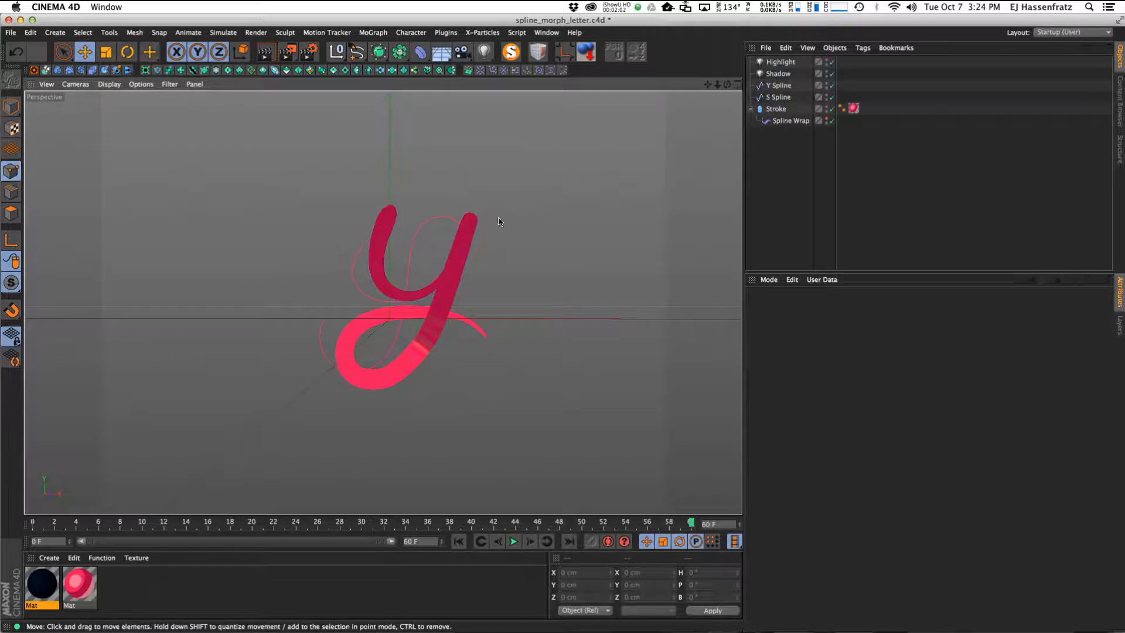
{"action": "left_click", "coordinate": [777, 86]}
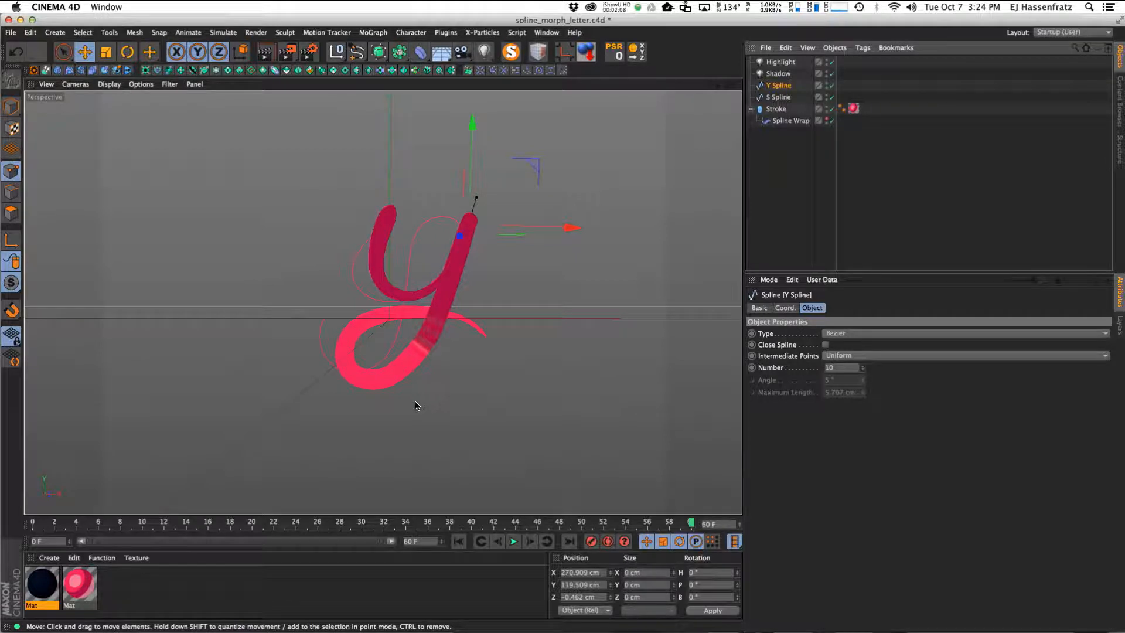
{"action": "left_click", "coordinate": [1120, 154]}
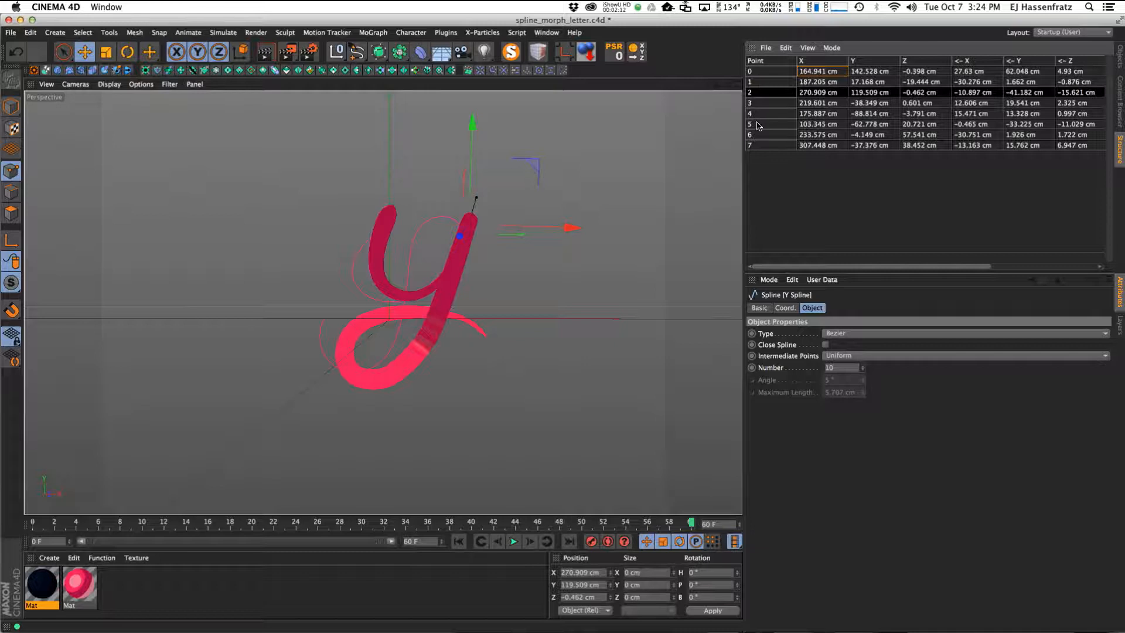
{"action": "left_click", "coordinate": [1120, 60]}
Review the point list of the S Spline and return to the object hierarchy.
{"action": "left_click", "coordinate": [780, 97]}
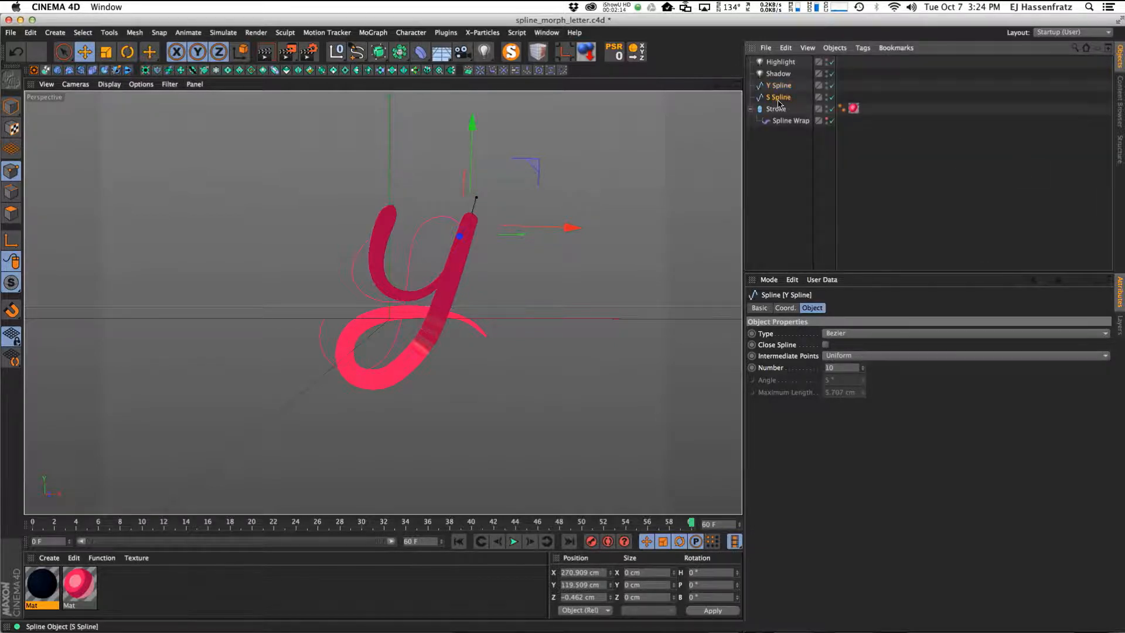
{"action": "left_click", "coordinate": [1120, 134]}
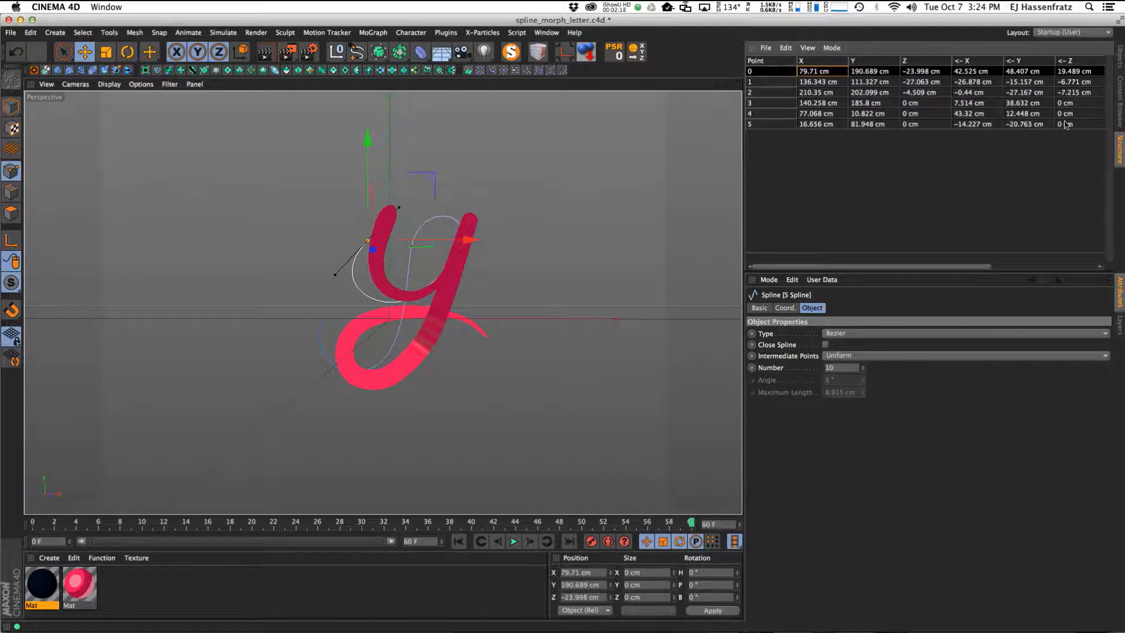
{"action": "left_click", "coordinate": [1121, 58]}
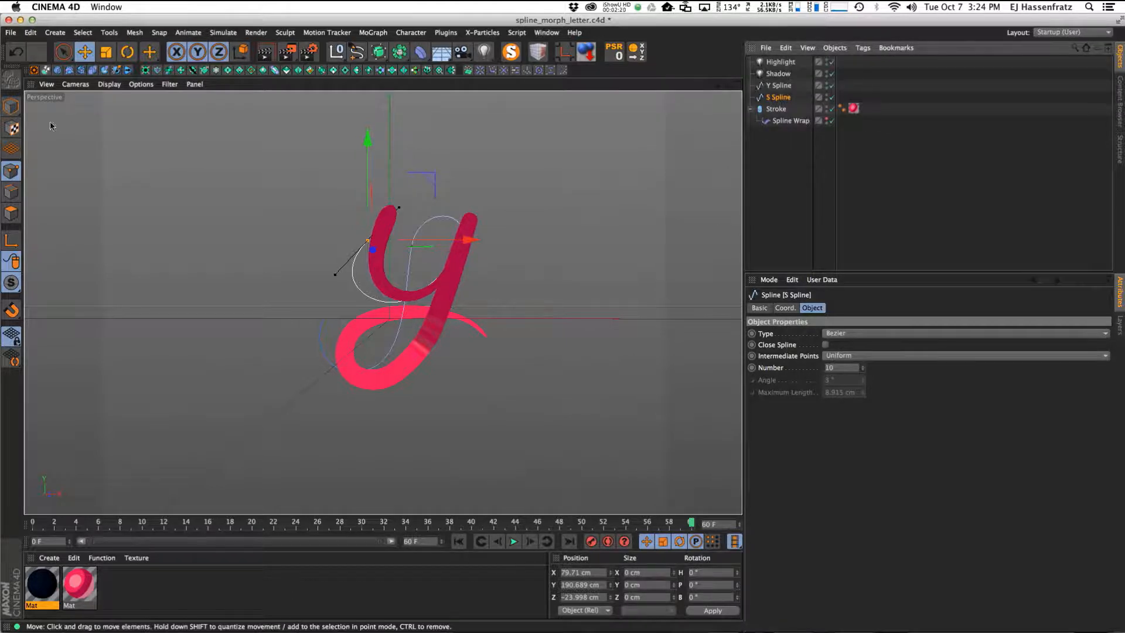
Switch back to model mode and add a MoGraph Matrix object to the scene.
{"action": "key", "text": "super+a"}
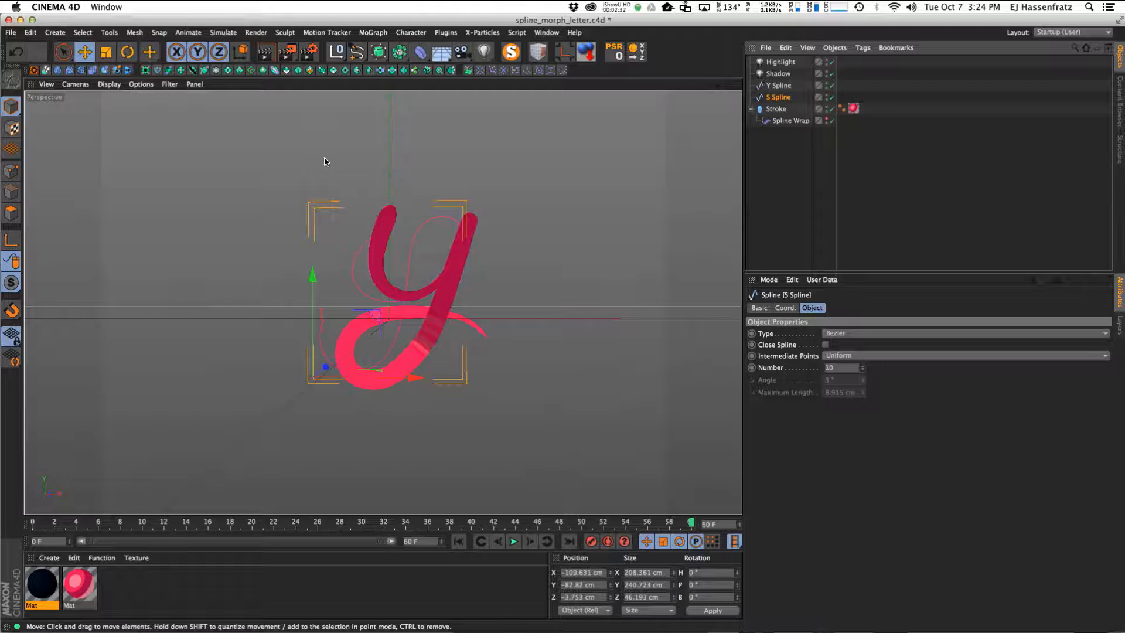
{"action": "left_click", "coordinate": [373, 34]}
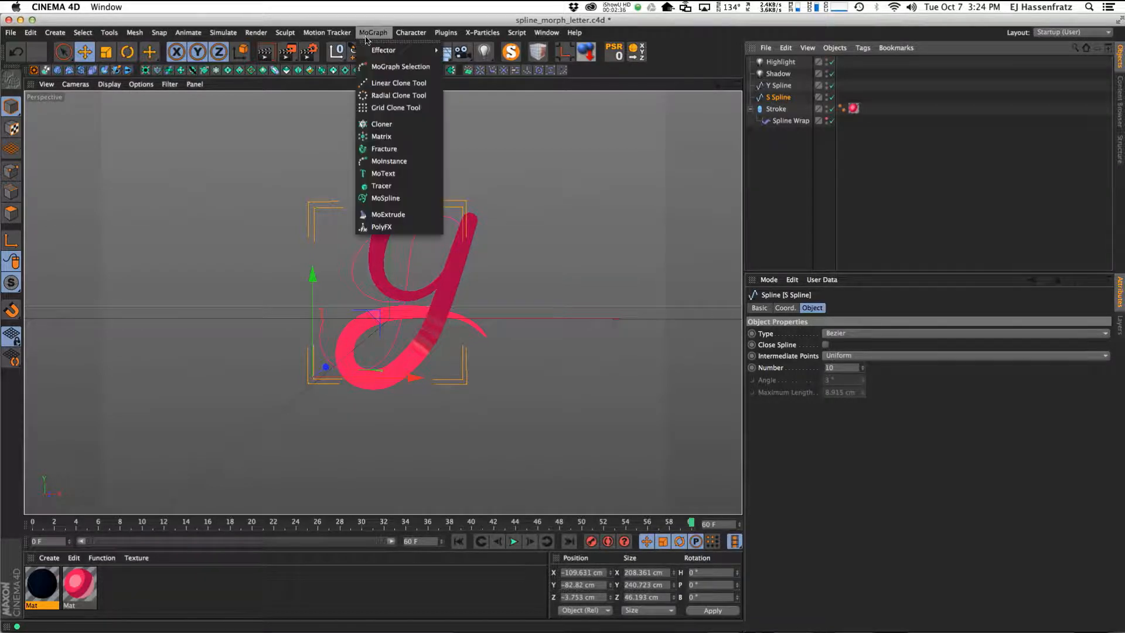
{"action": "left_click", "coordinate": [378, 136]}
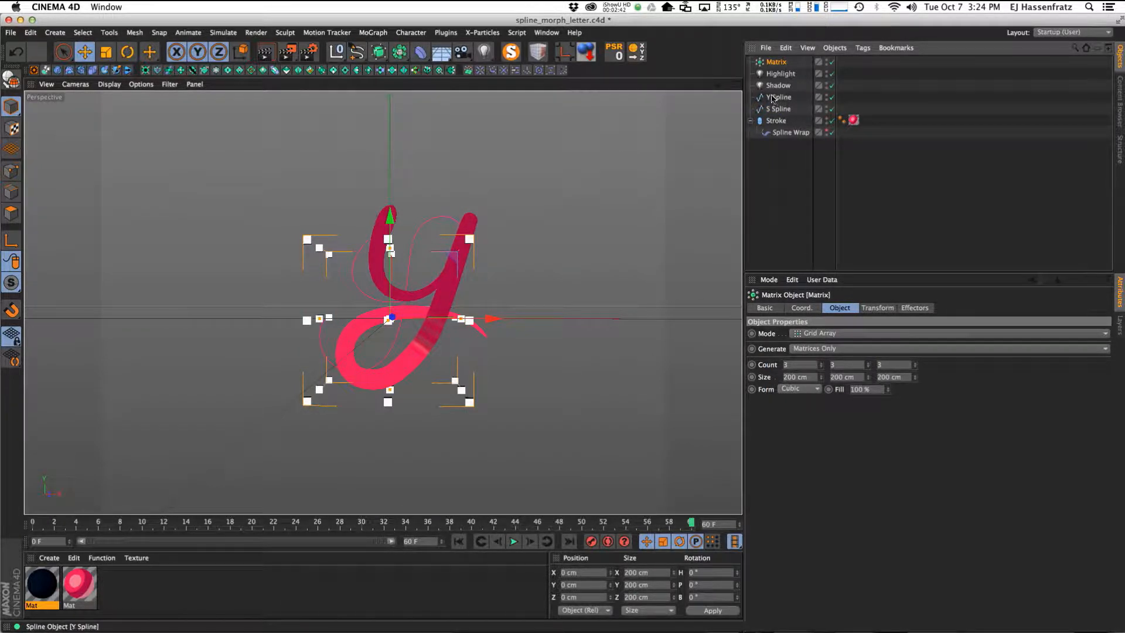
Rename the Matrix object as Y Matrix.
{"action": "double_click", "coordinate": [777, 62]}
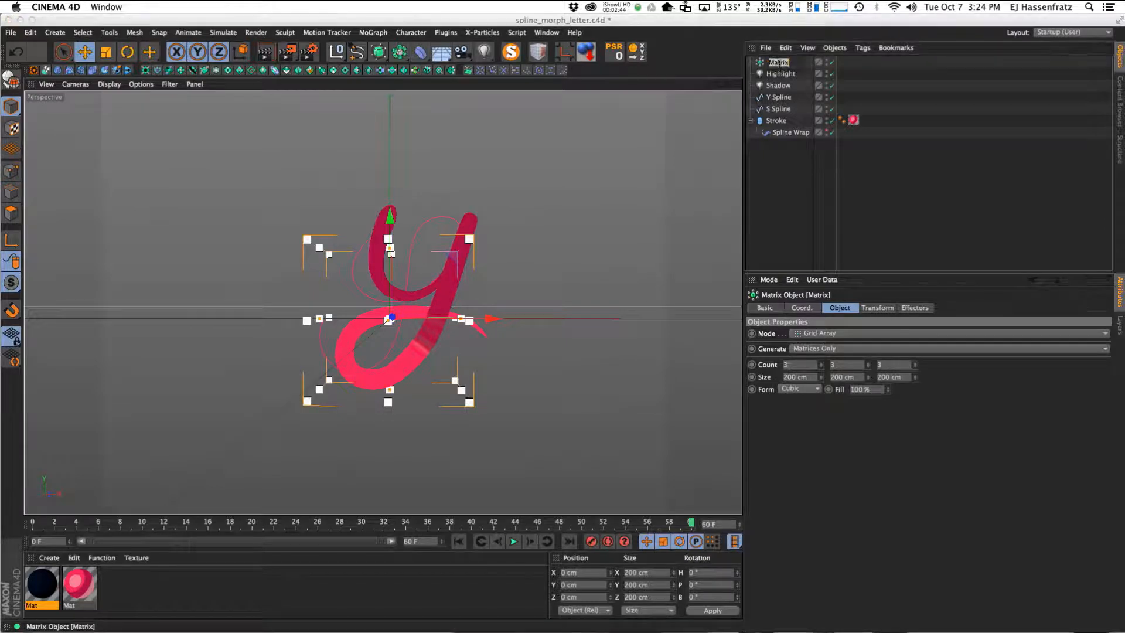
{"action": "type", "text": "Y"}
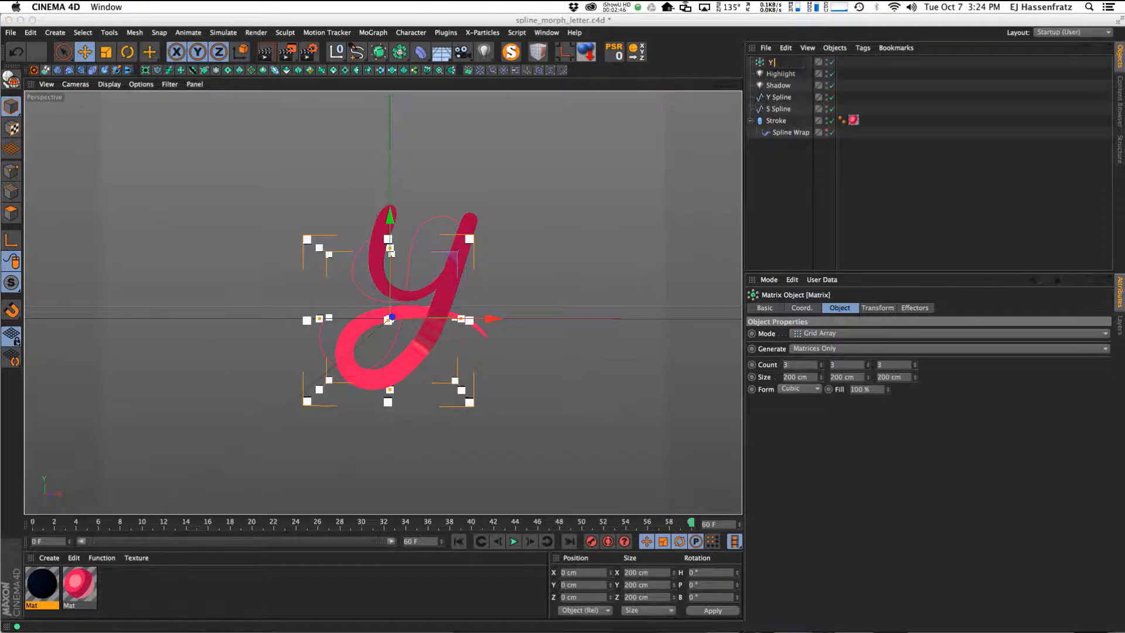
{"action": "type", "text": " Matrix"}
{"action": "key", "text": "Return"}
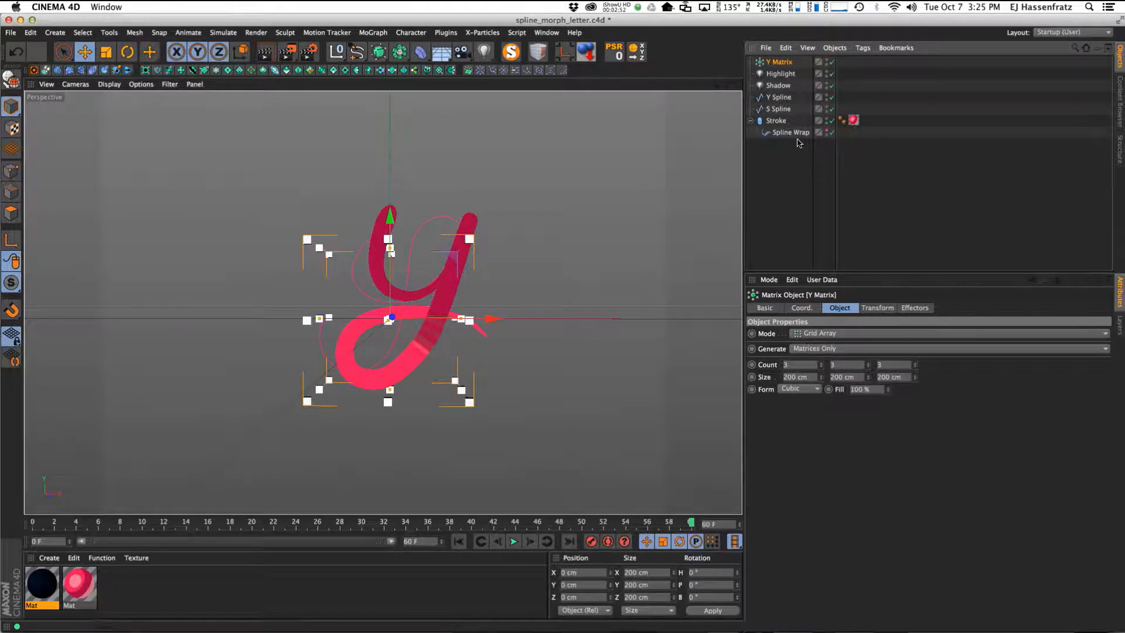
Disable the Stroke object and its Spline Wrap, and adjust the width of the object name column.
{"action": "left_click_drag", "start_coordinate": [834, 161], "coordinate": [830, 162]}
{"action": "left_click_drag", "start_coordinate": [829, 120], "coordinate": [829, 132]}
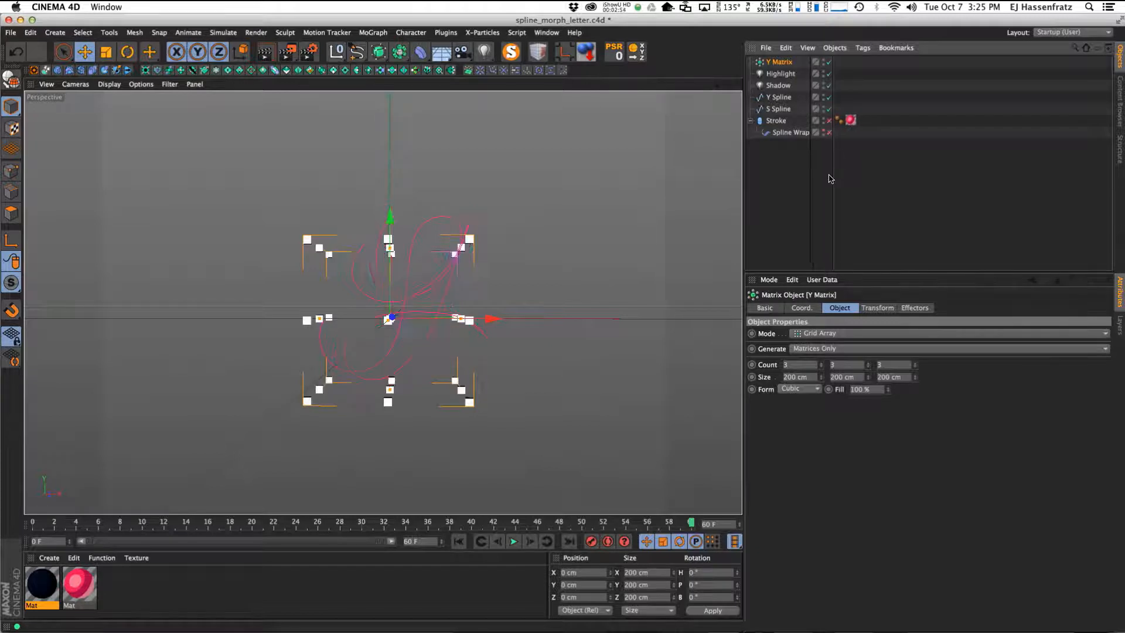
{"action": "left_click_drag", "start_coordinate": [834, 174], "coordinate": [855, 175]}
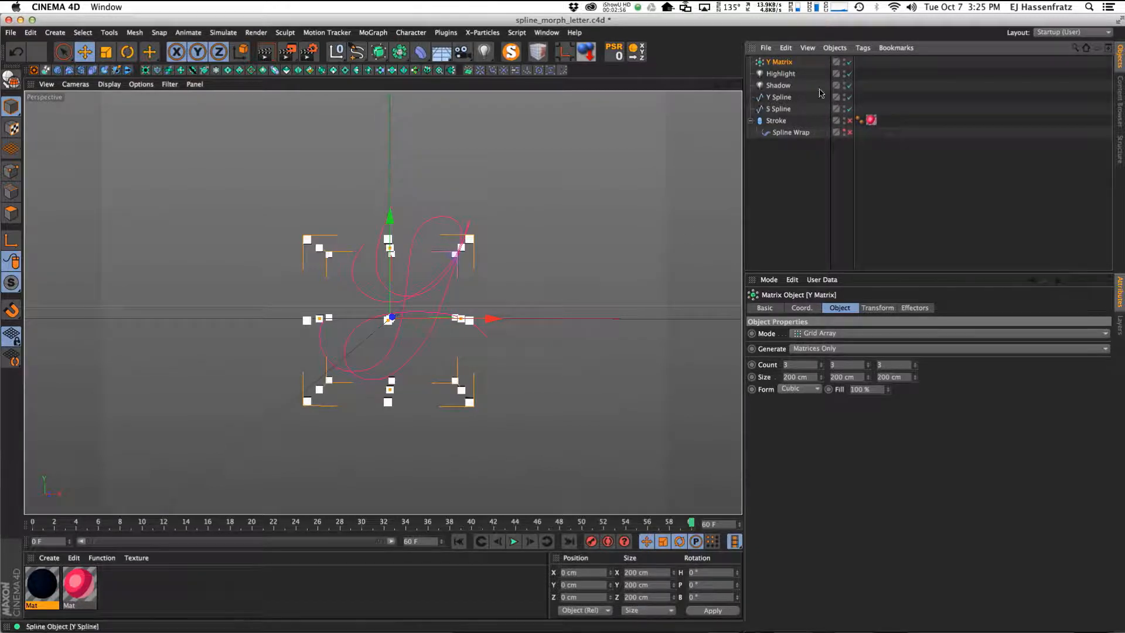
Set the Y Matrix to Object mode, assign the Y Spline as its object and set the count to 30.
{"action": "left_click", "coordinate": [815, 334]}
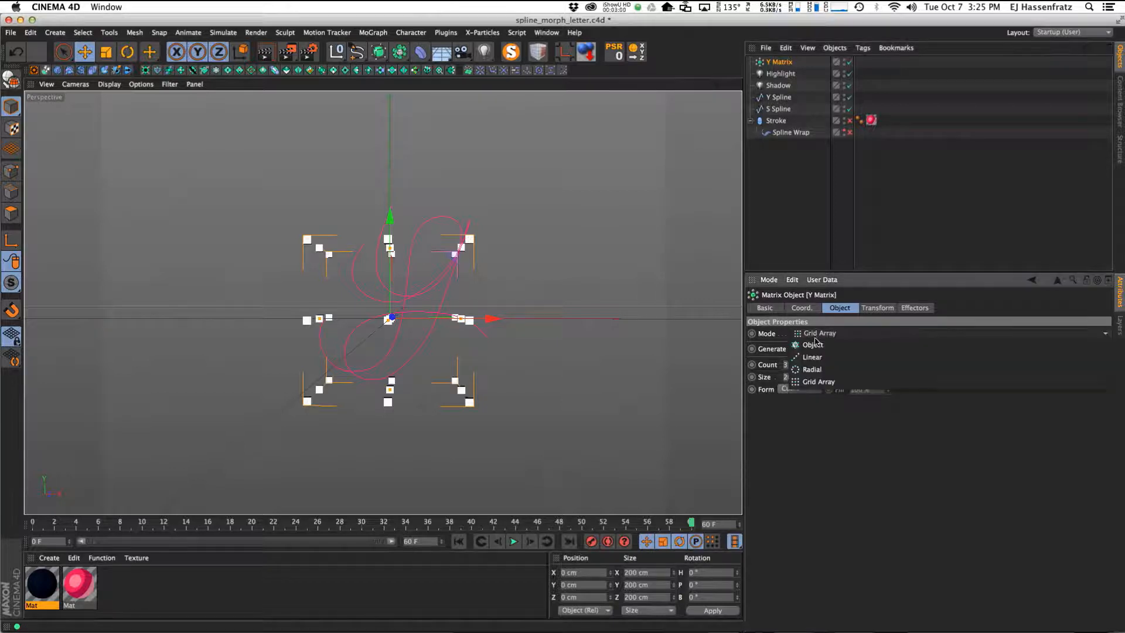
{"action": "left_click", "coordinate": [813, 344]}
{"action": "left_click_drag", "start_coordinate": [788, 97], "coordinate": [823, 366]}
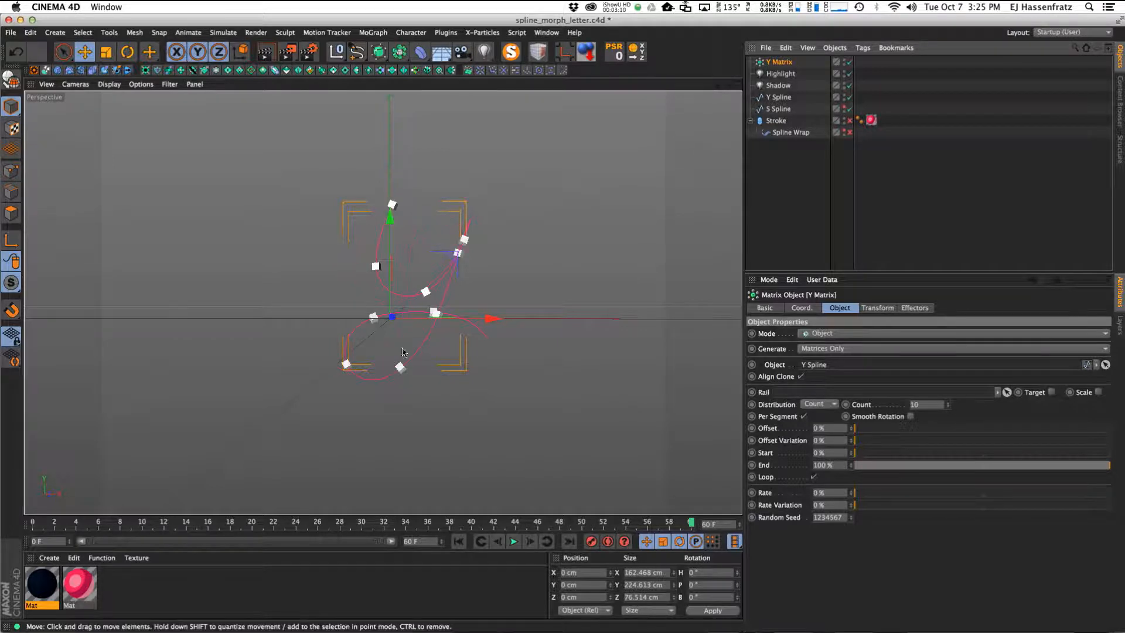
{"action": "left_click_drag", "start_coordinate": [948, 406], "coordinate": [948, 388]}
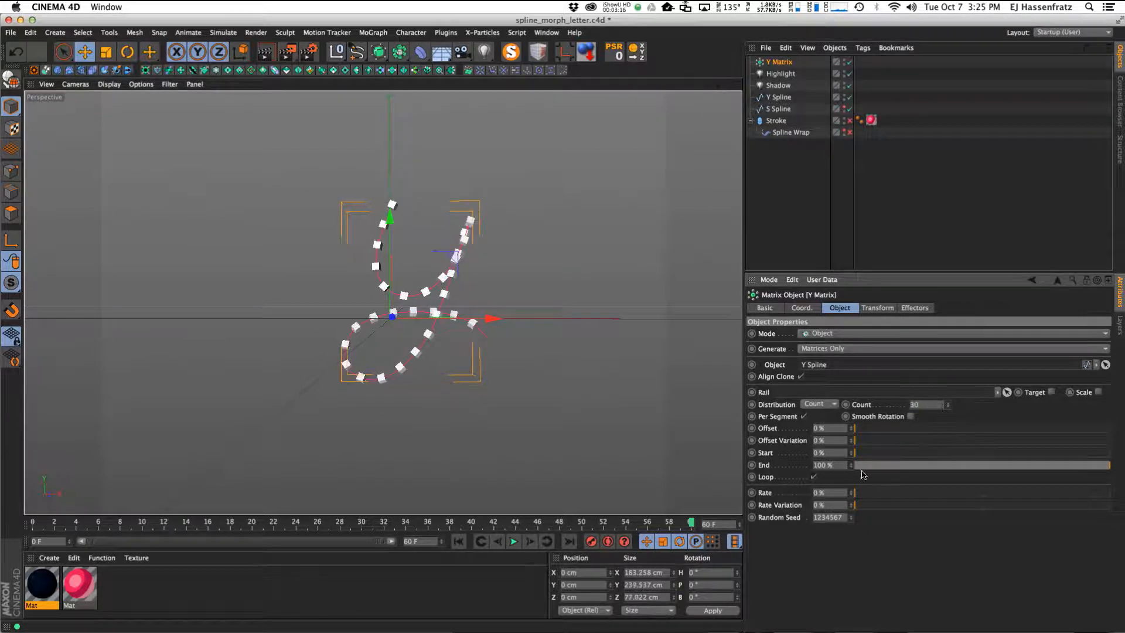
Compare the Y Matrix with Loop on and off, leave Loop disabled and enable Smooth Rotation.
{"action": "left_click", "coordinate": [814, 477]}
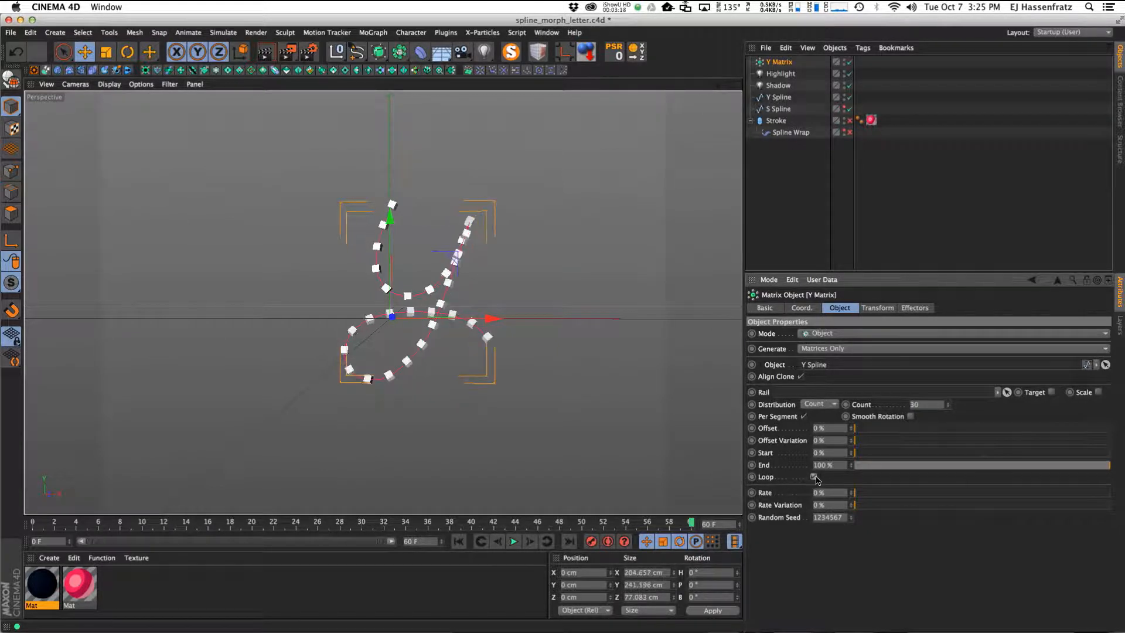
{"action": "left_click", "coordinate": [816, 478]}
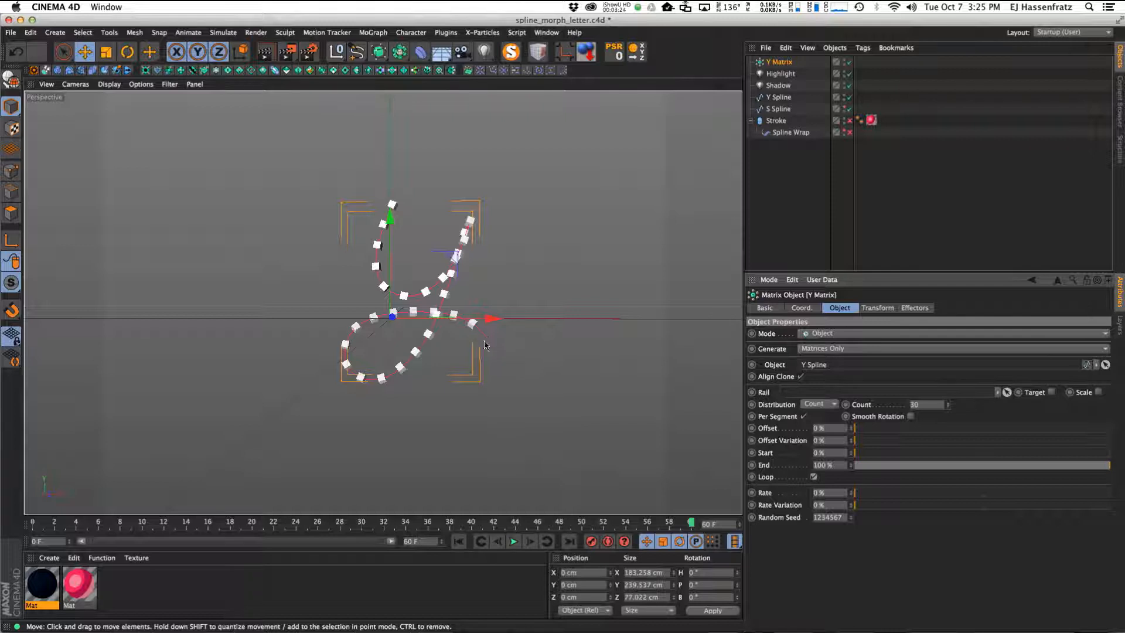
{"action": "left_click", "coordinate": [814, 476]}
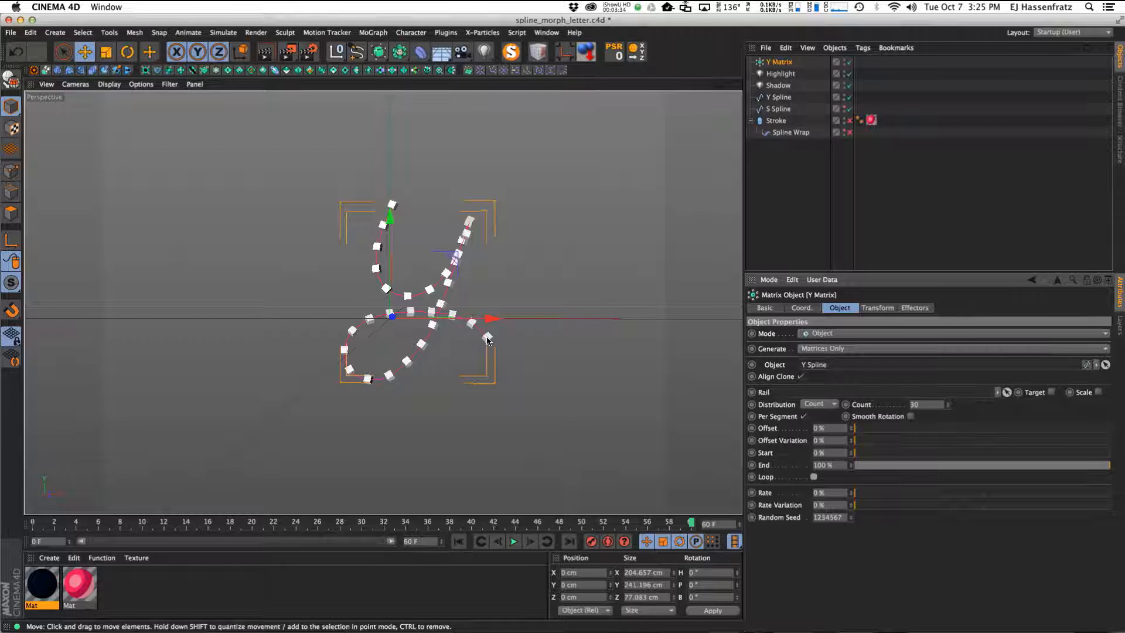
{"action": "left_click", "coordinate": [910, 416]}
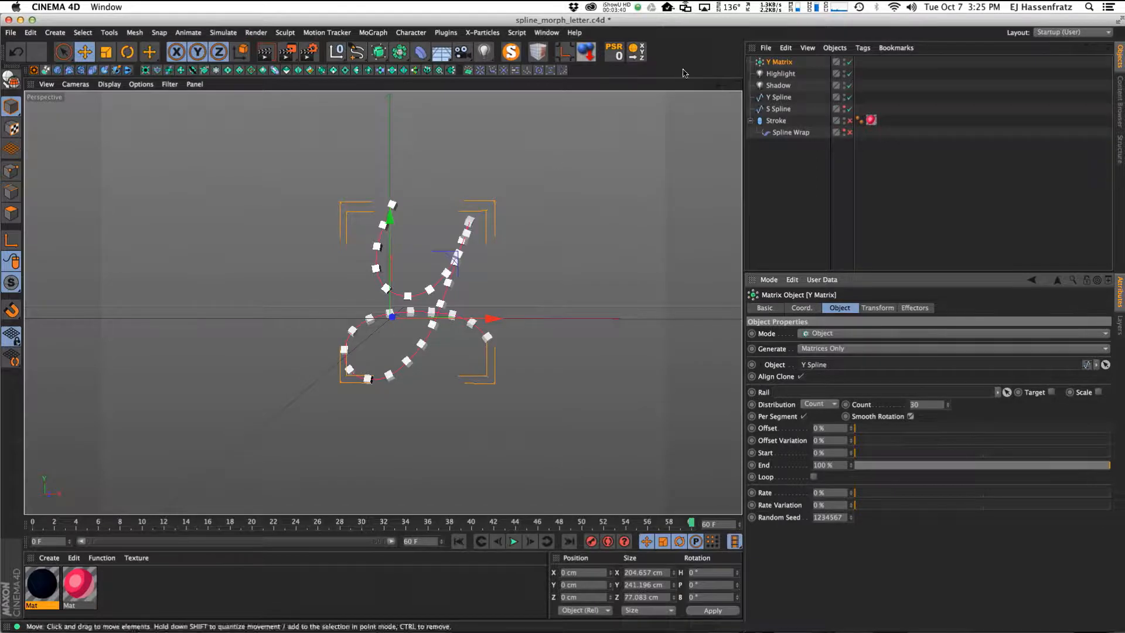
Duplicate the Y Matrix and rename the copy as S Matrix.
{"action": "left_click_drag", "start_coordinate": [779, 66], "coordinate": [781, 68], "text": "ctrl"}
{"action": "double_click", "coordinate": [788, 74]}
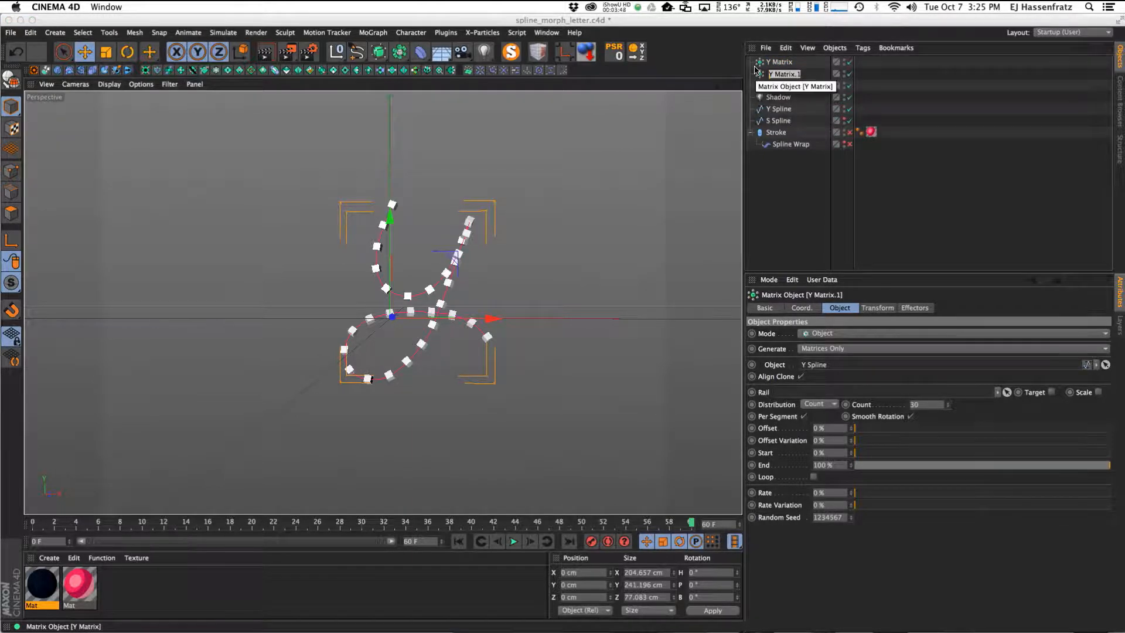
{"action": "type", "text": "S S"}
{"action": "key", "text": "BackSpace"}
{"action": "type", "text": "Ma"}
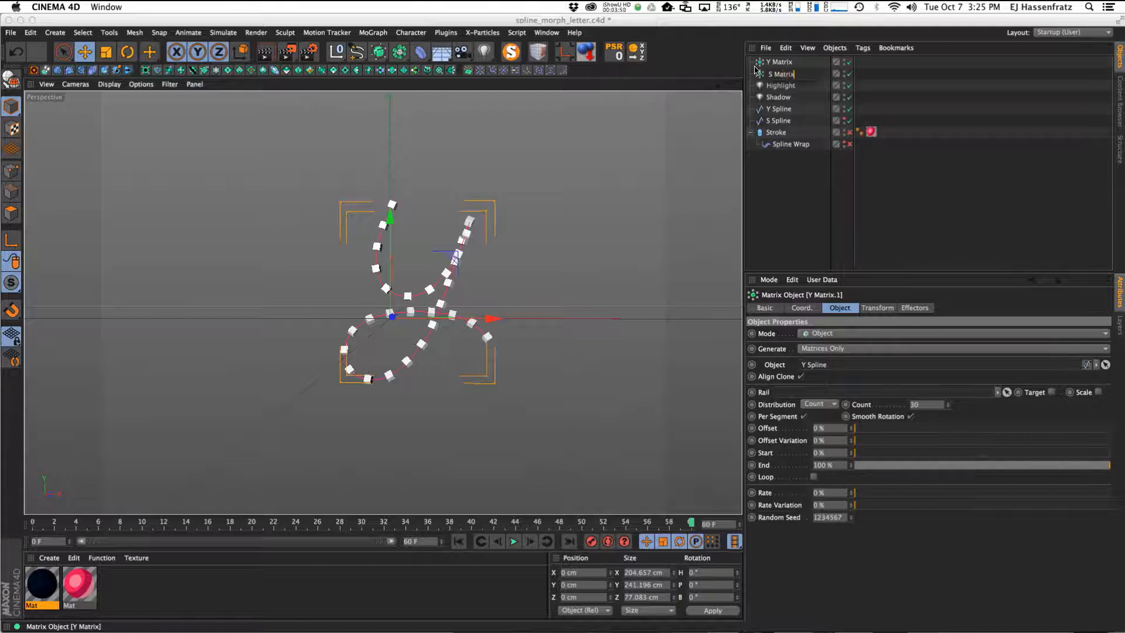
{"action": "type", "text": "trix"}
{"action": "key", "text": "Return"}
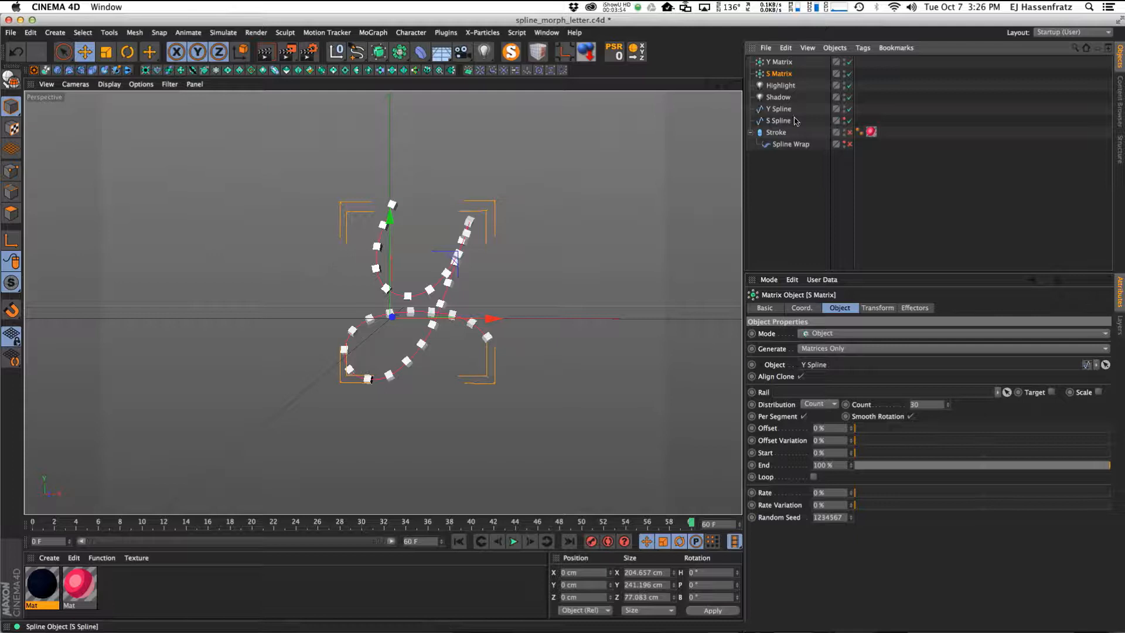
Assign the S Spline as the S Matrix's object, check both matrices separately and leave the S Matrix disabled.
{"action": "left_click_drag", "start_coordinate": [782, 121], "coordinate": [833, 368]}
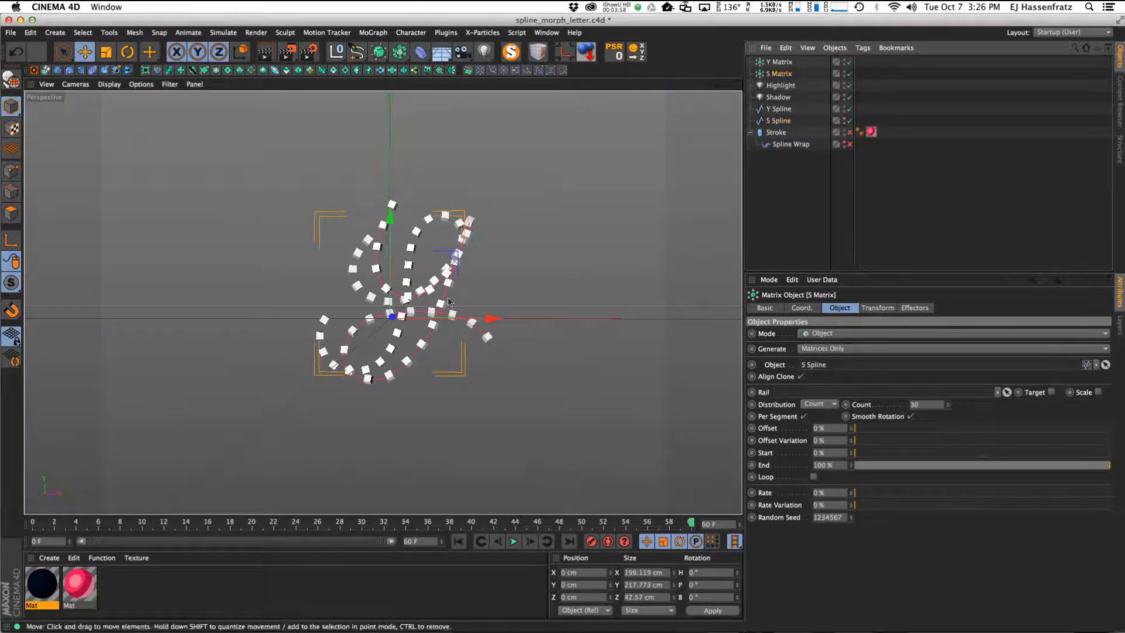
{"action": "left_click", "coordinate": [849, 62]}
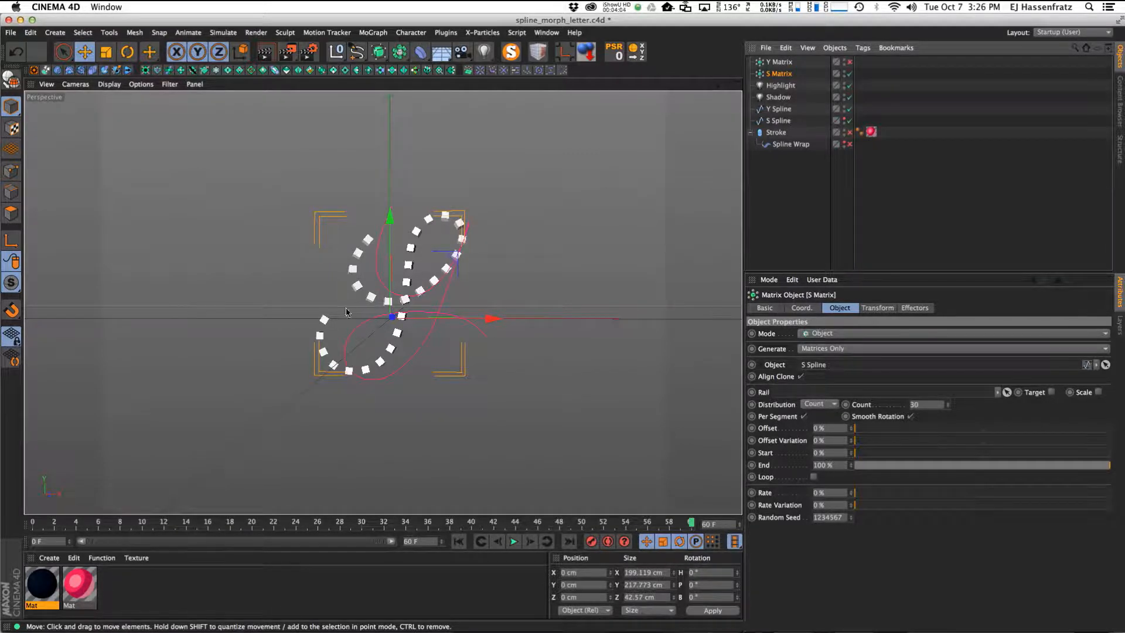
{"action": "left_click", "coordinate": [848, 62]}
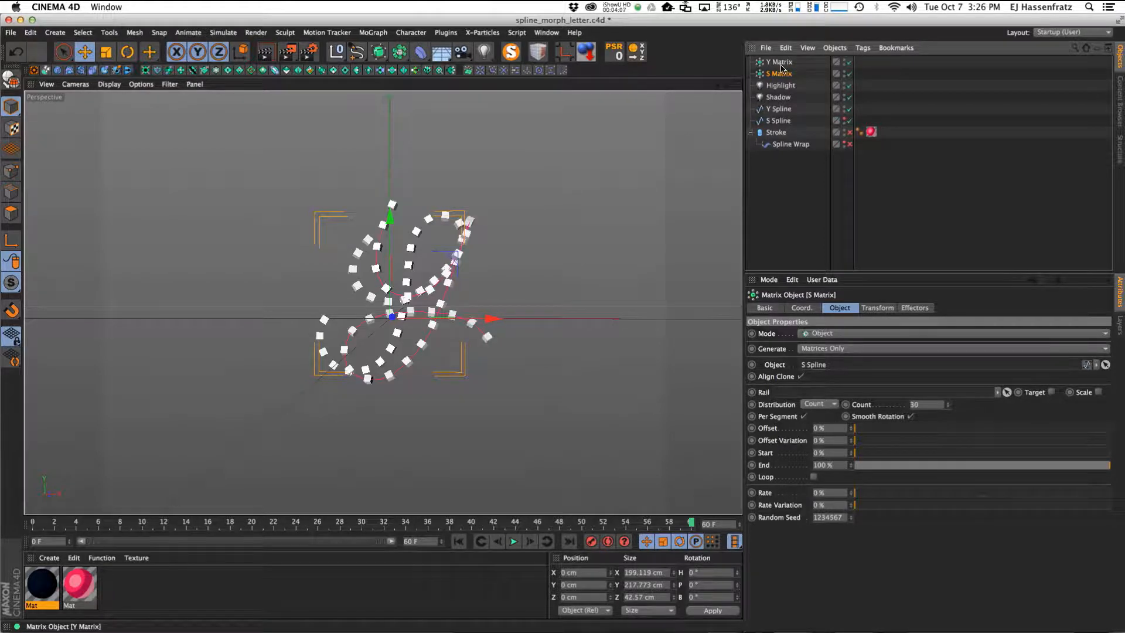
{"action": "left_click", "coordinate": [849, 74]}
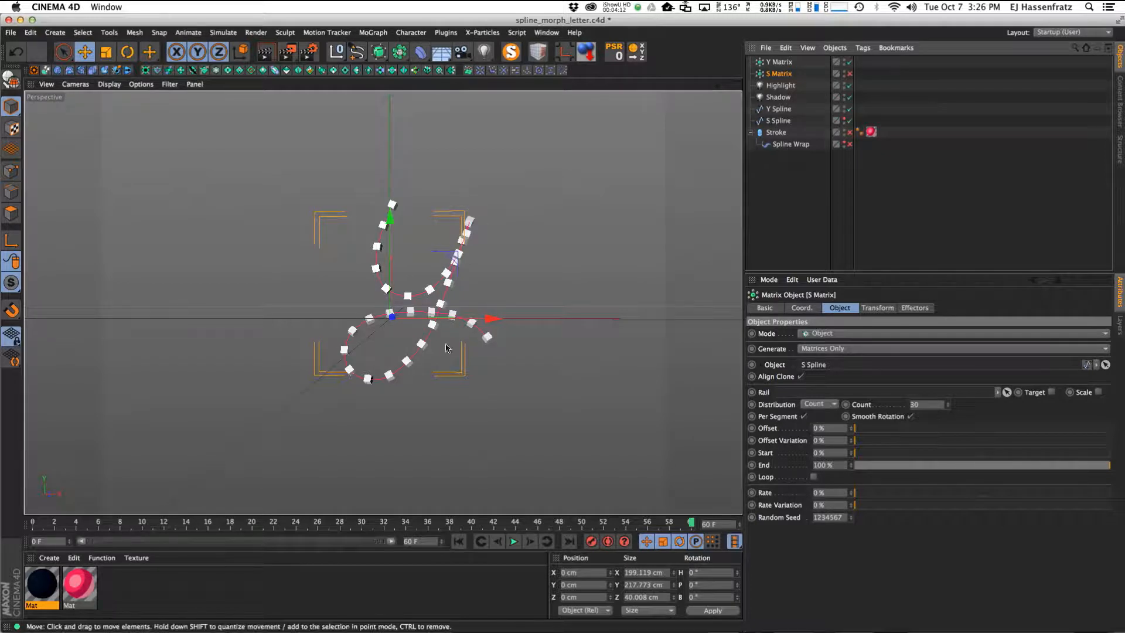
Hide the Y Spline and add a Tracer linked to the Y Matrix, with its tracing mode set to Connect All Objects.
{"action": "left_click", "coordinate": [775, 62]}
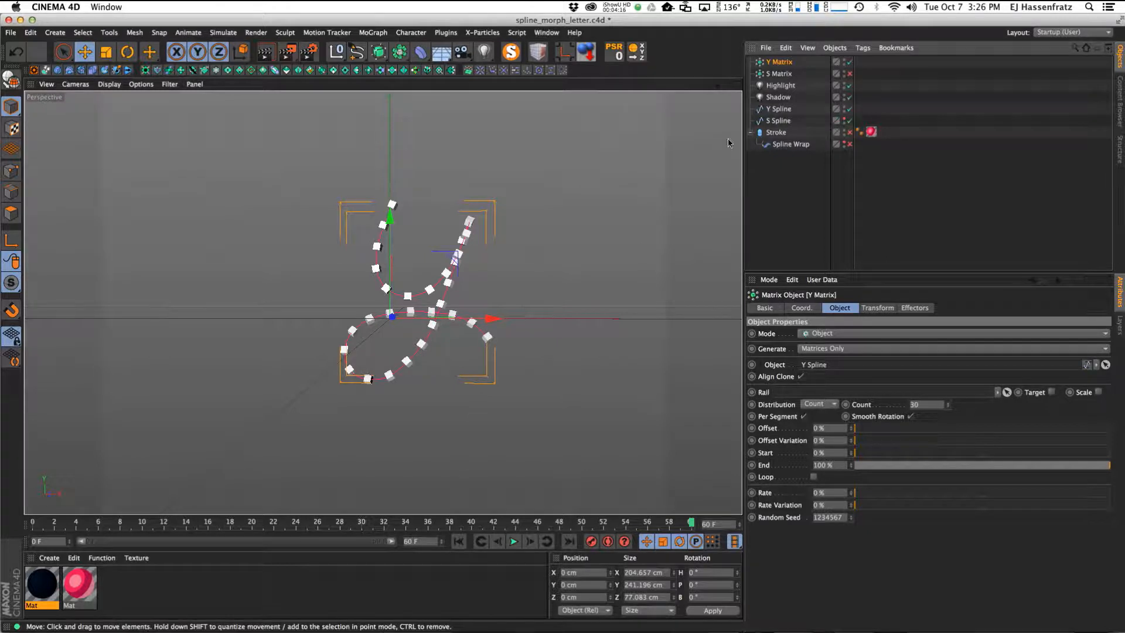
{"action": "left_click", "coordinate": [845, 109]}
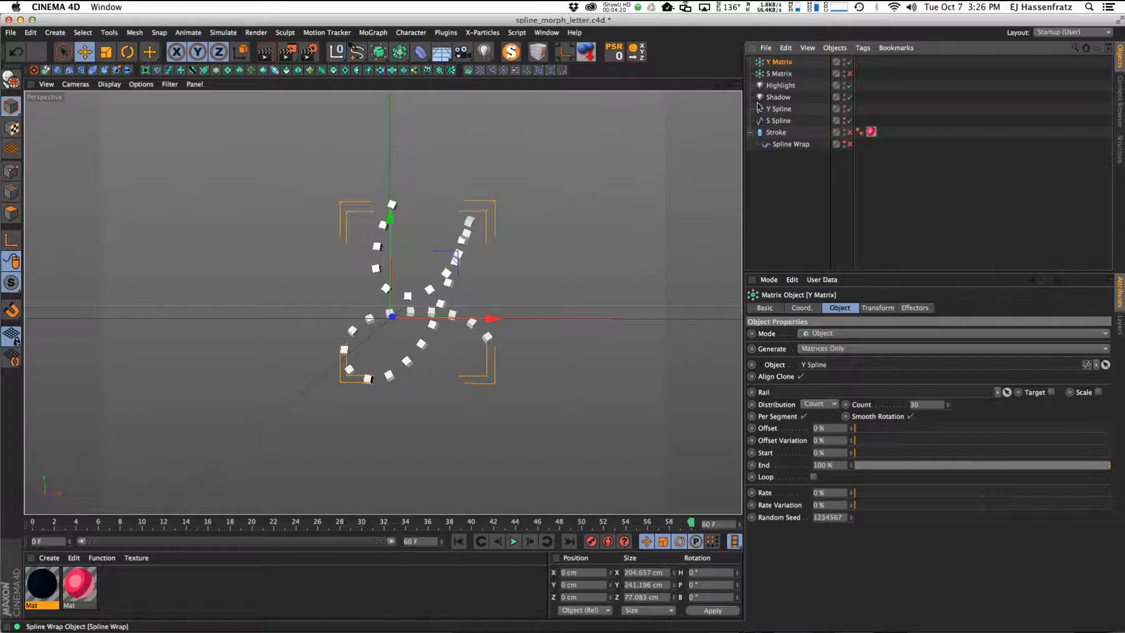
{"action": "left_click", "coordinate": [361, 34]}
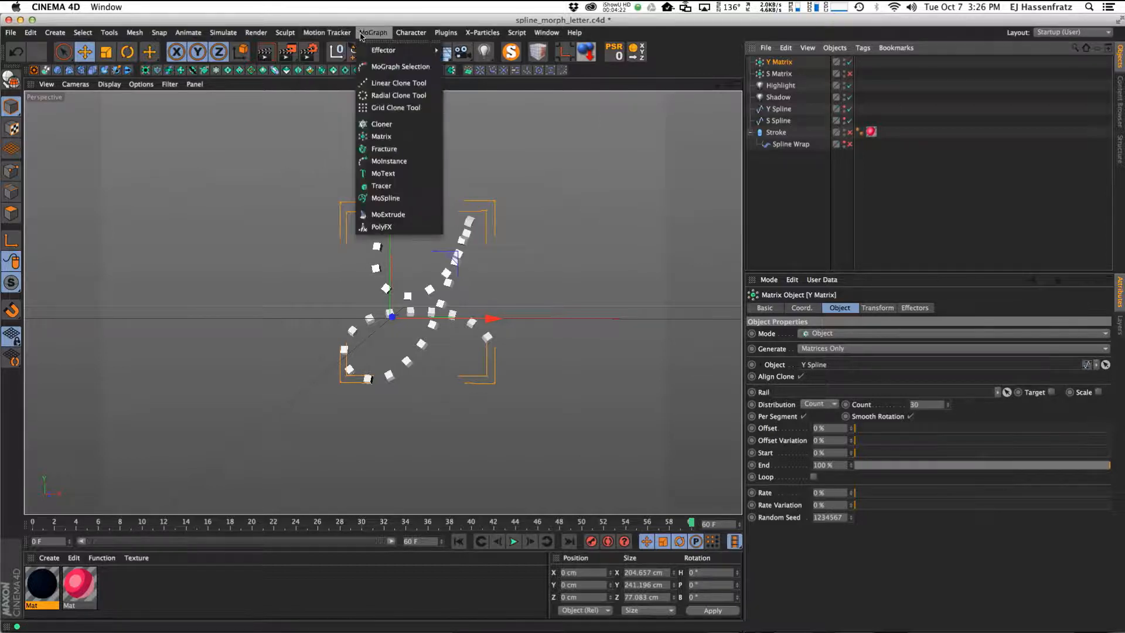
{"action": "left_click", "coordinate": [381, 186]}
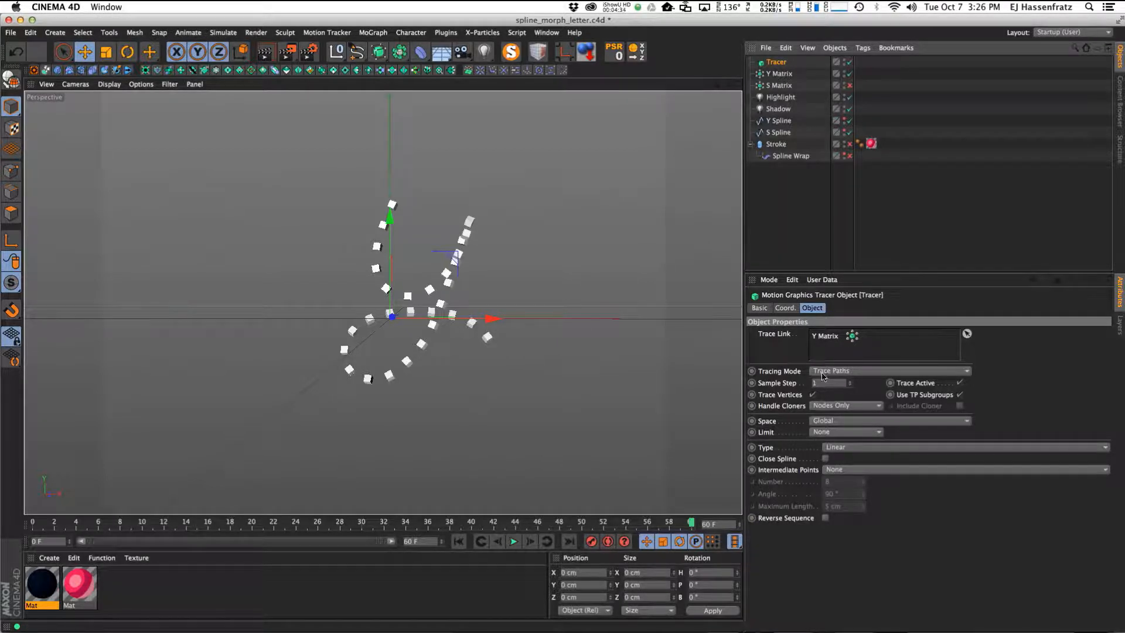
{"action": "left_click", "coordinate": [860, 371]}
{"action": "left_click", "coordinate": [866, 399]}
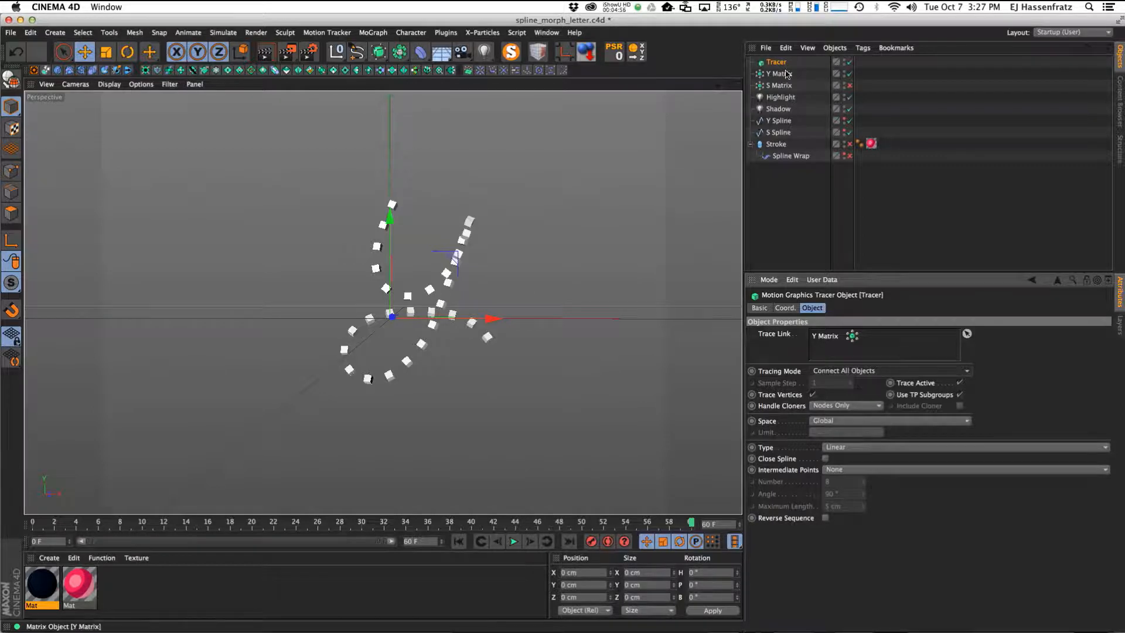
Compare the Tracer above and below the matrices in the hierarchy, leaving it between the S Spline and Stroke.
{"action": "mouse_move", "coordinate": [777, 63]}
{"action": "left_mouse_down"}
{"action": "mouse_move", "coordinate": [791, 130]}
{"action": "mouse_move", "coordinate": [779, 136]}
{"action": "left_mouse_up"}
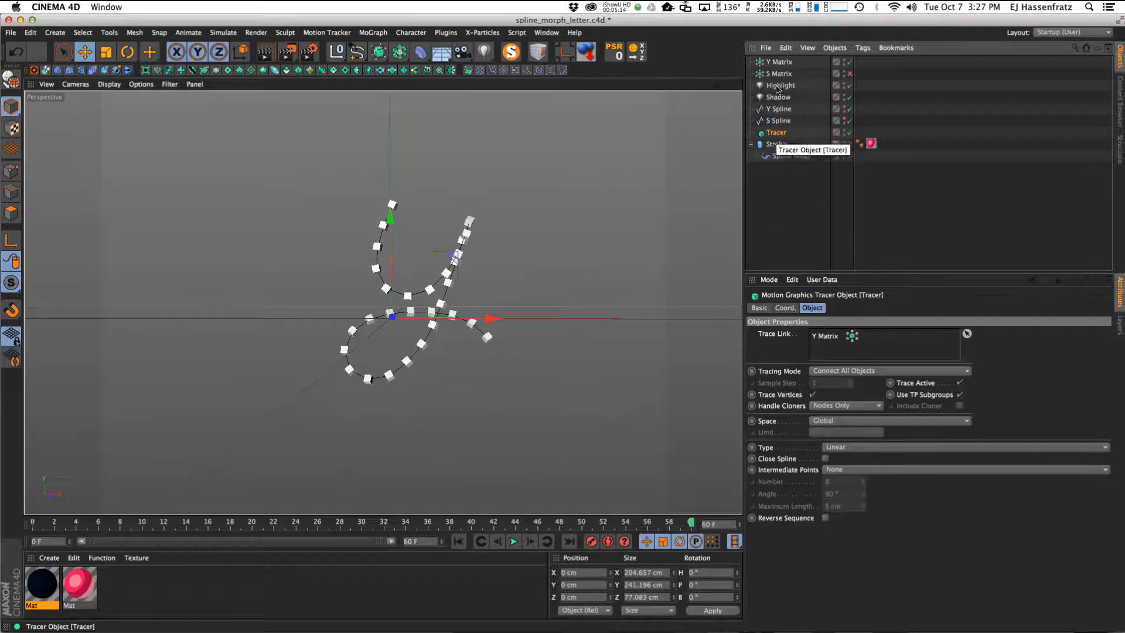
{"action": "left_click_drag", "start_coordinate": [770, 134], "coordinate": [777, 63]}
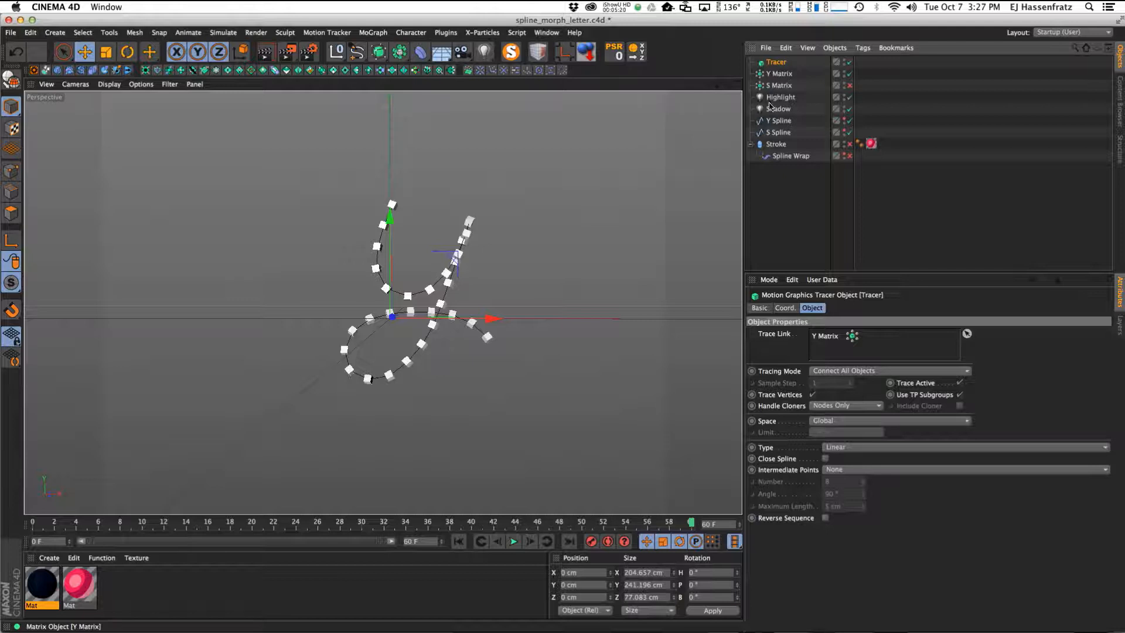
{"action": "left_click_drag", "start_coordinate": [777, 68], "coordinate": [779, 142]}
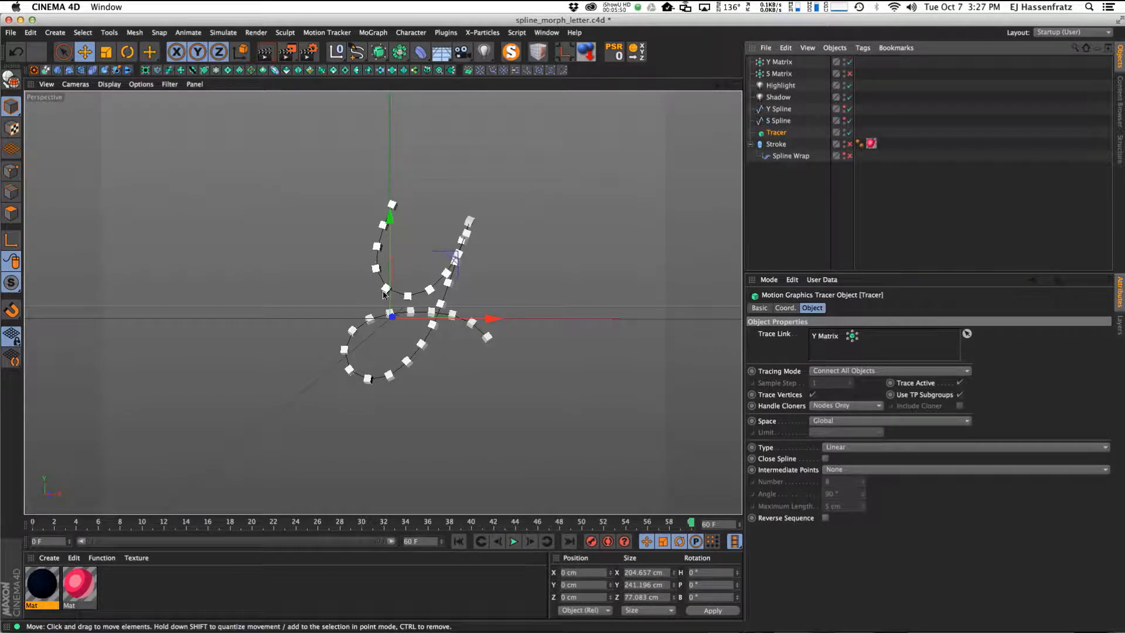
Set the Tracer's spline type to B-Spline and its intermediate points to Uniform.
{"action": "left_click", "coordinate": [858, 448]}
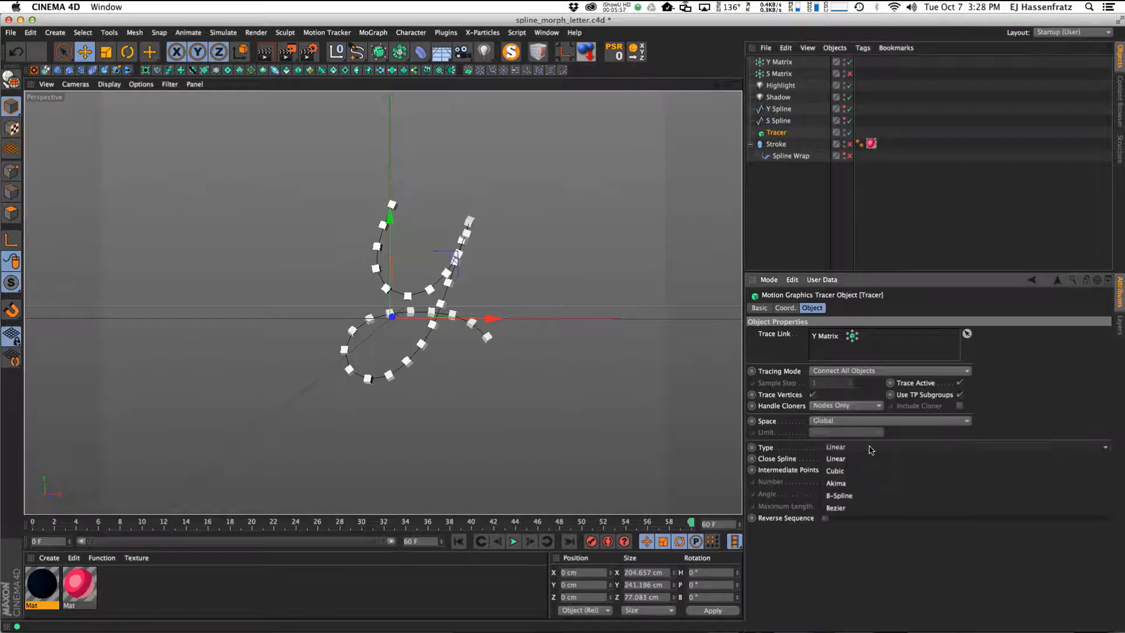
{"action": "left_click", "coordinate": [876, 504]}
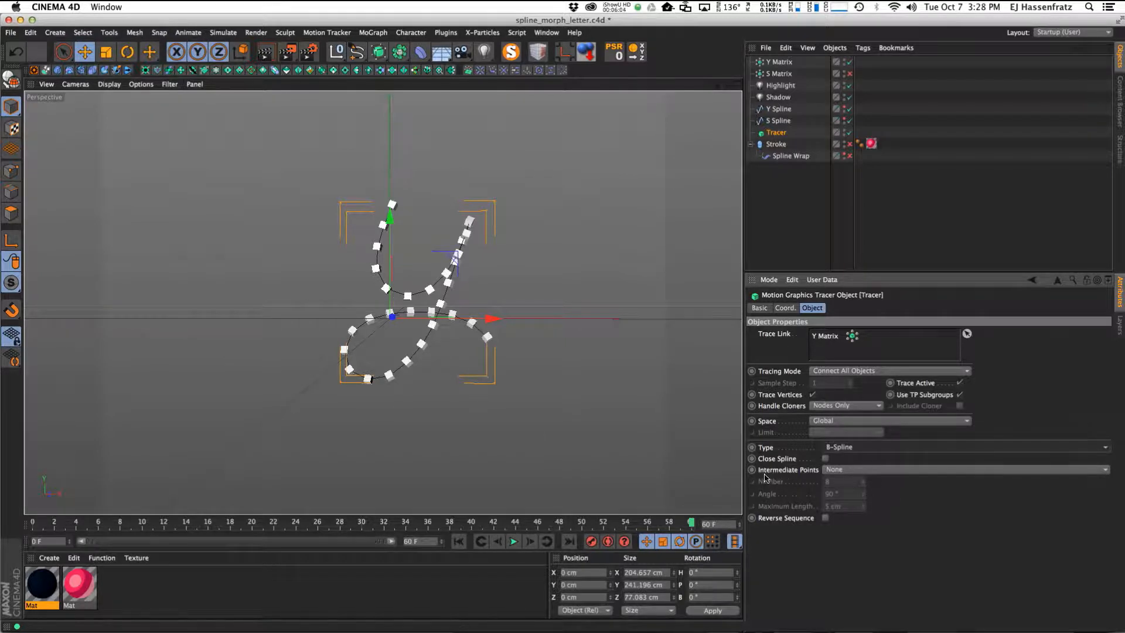
{"action": "left_click", "coordinate": [877, 471]}
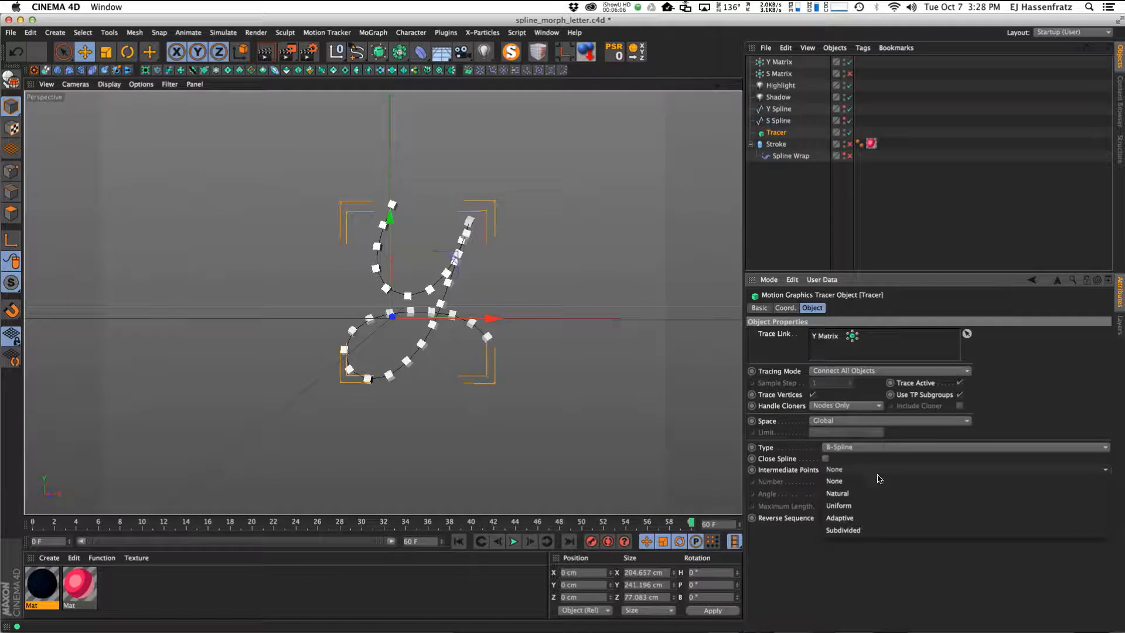
{"action": "left_click", "coordinate": [885, 506]}
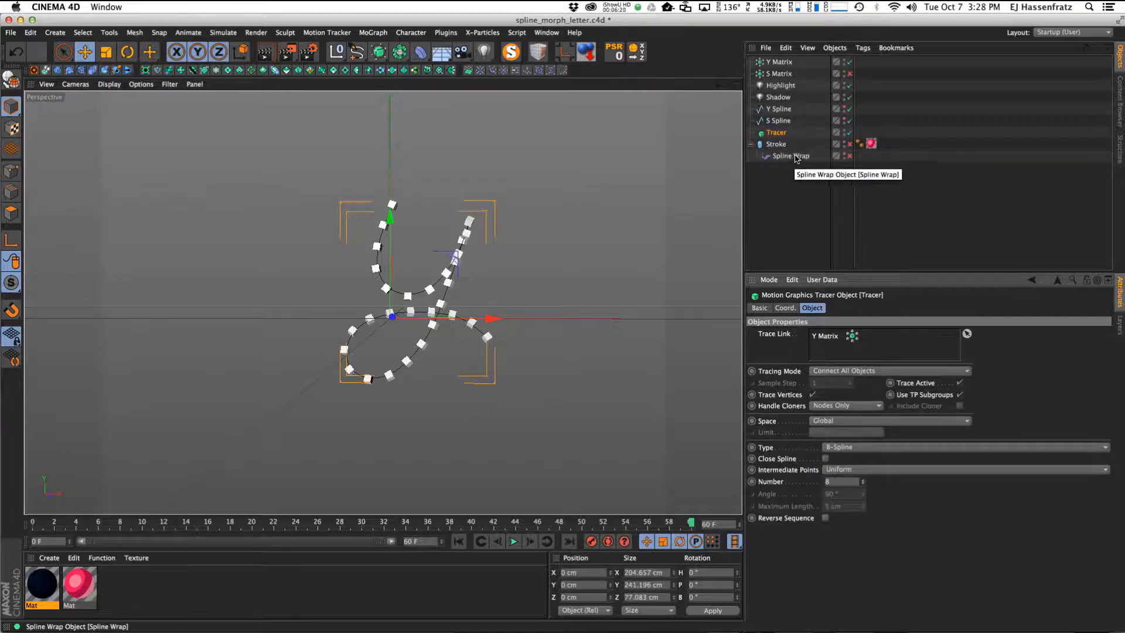
Assign the Tracer as the Spline Wrap's spline and re-enable the Stroke and its Spline Wrap.
{"action": "left_click", "coordinate": [797, 155]}
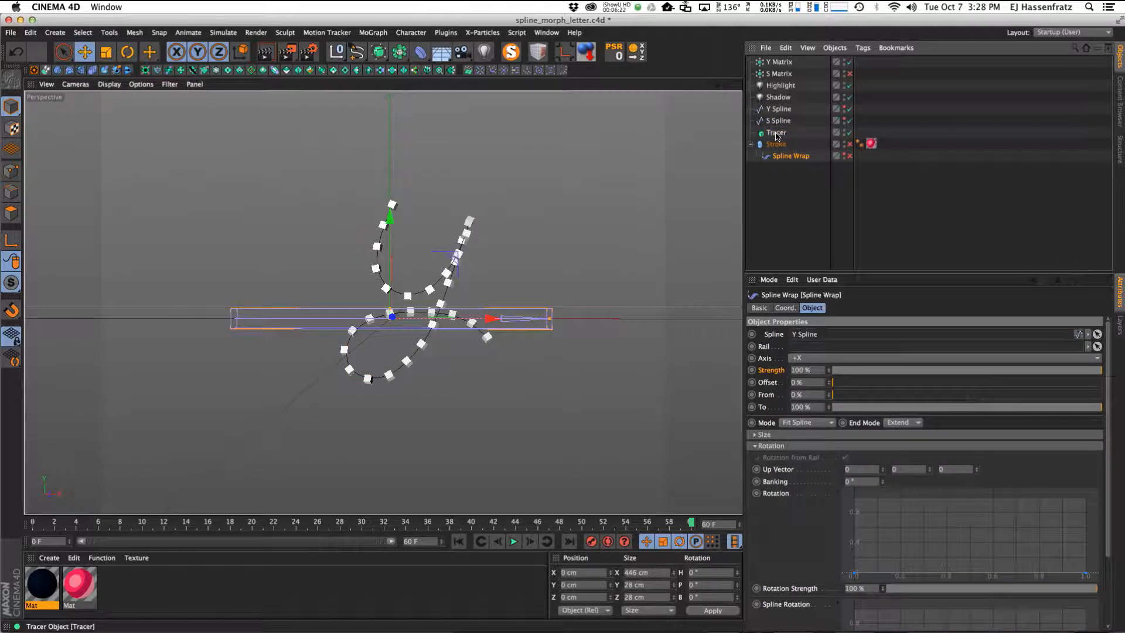
{"action": "left_click_drag", "start_coordinate": [775, 135], "coordinate": [824, 344]}
{"action": "left_click", "coordinate": [849, 144]}
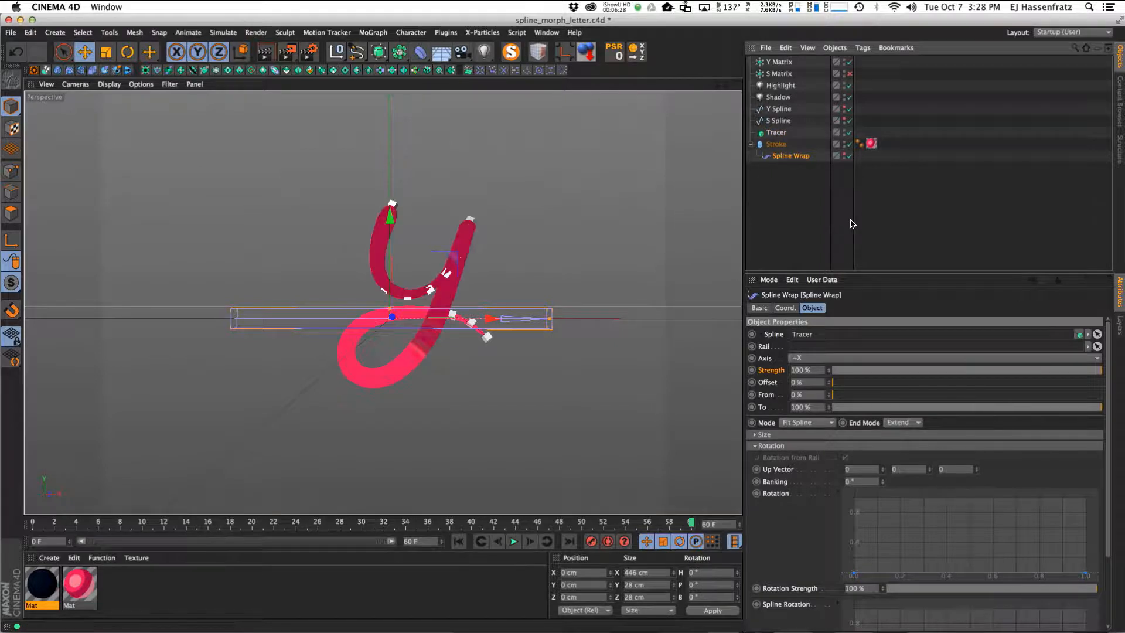
Review the Tracer and Y Matrix settings, and briefly enable the S Matrix to compare both sets of points.
{"action": "left_click", "coordinate": [777, 132]}
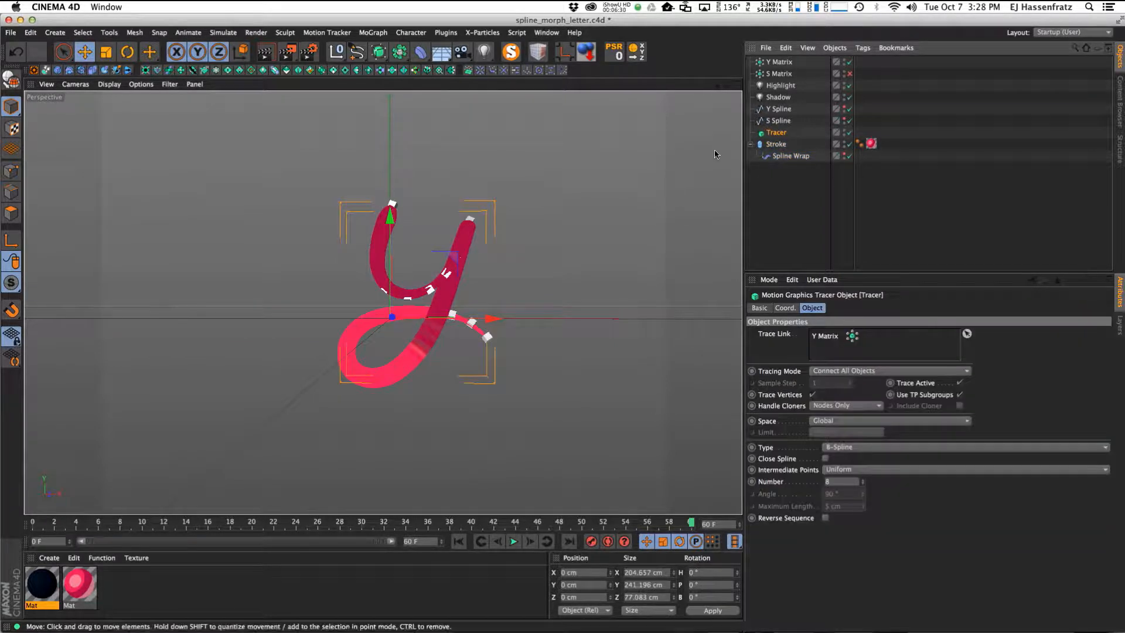
{"action": "left_click", "coordinate": [773, 63]}
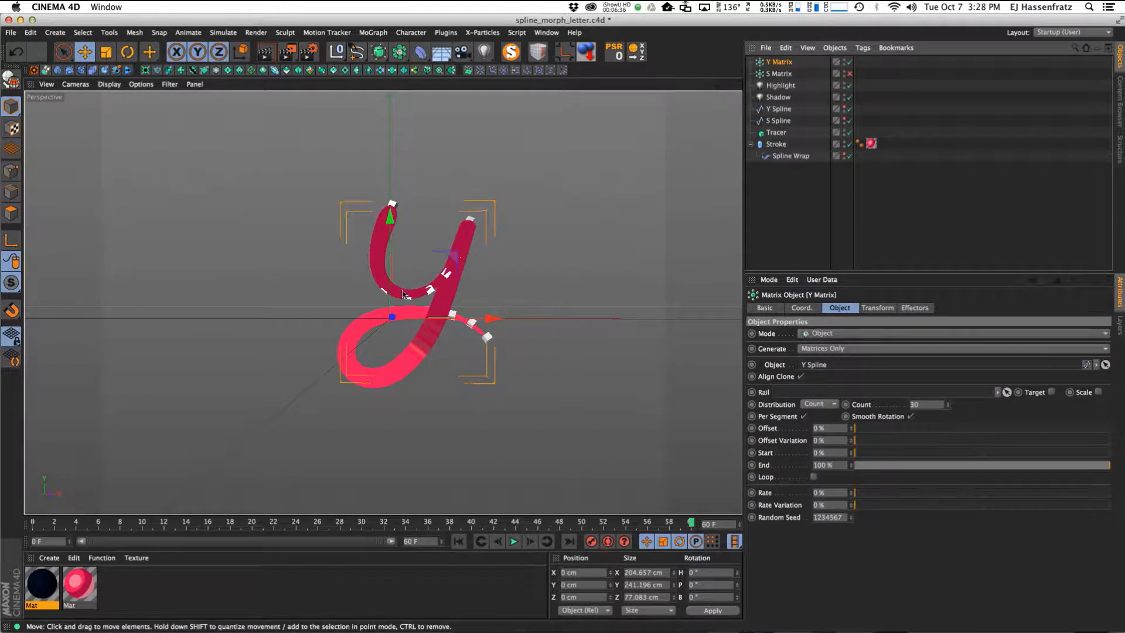
{"action": "left_click", "coordinate": [760, 133]}
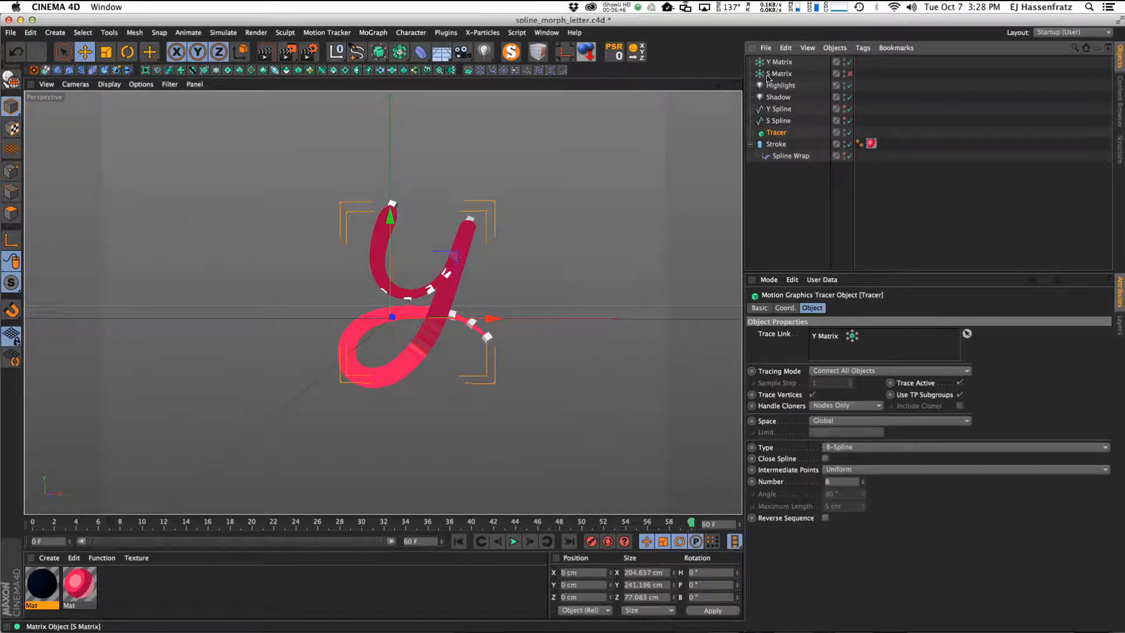
{"action": "left_click", "coordinate": [850, 74]}
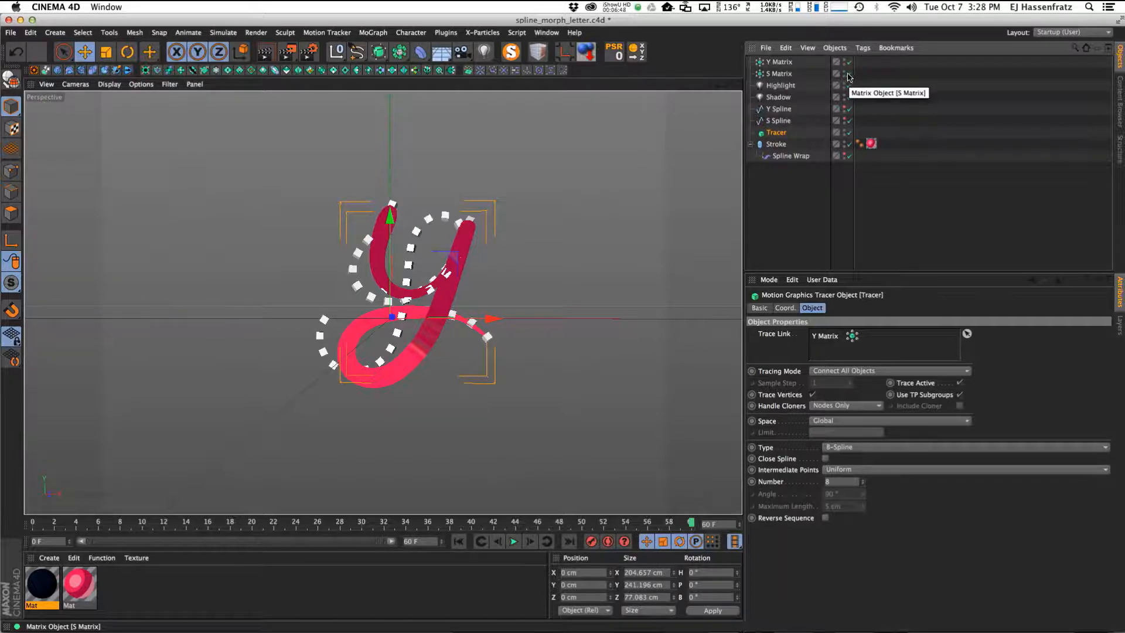
{"action": "left_click", "coordinate": [850, 74]}
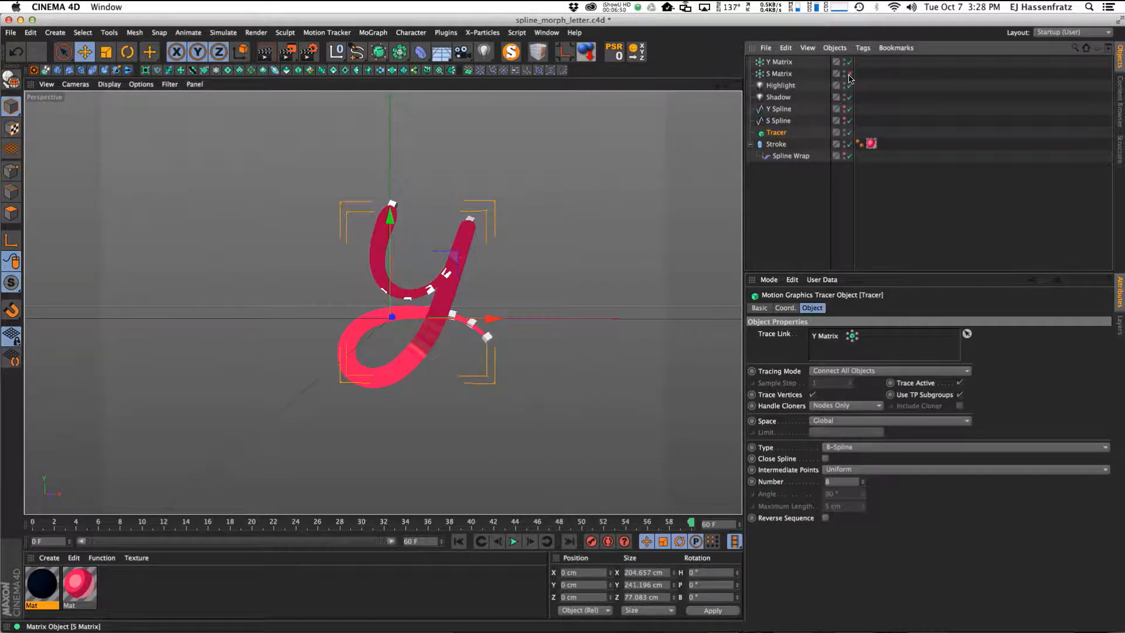
Add an Inheritance effector to the Y Matrix and check that it is in the matrix's effector list.
{"action": "left_click", "coordinate": [781, 62]}
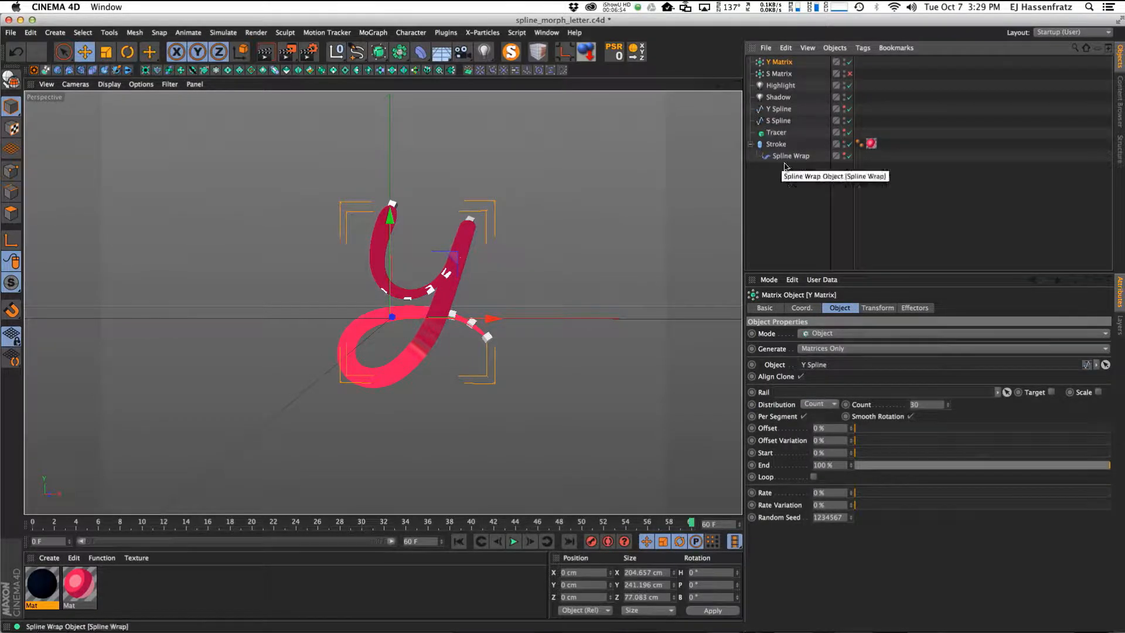
{"action": "left_click", "coordinate": [373, 32]}
{"action": "mouse_move", "coordinate": [404, 51]}
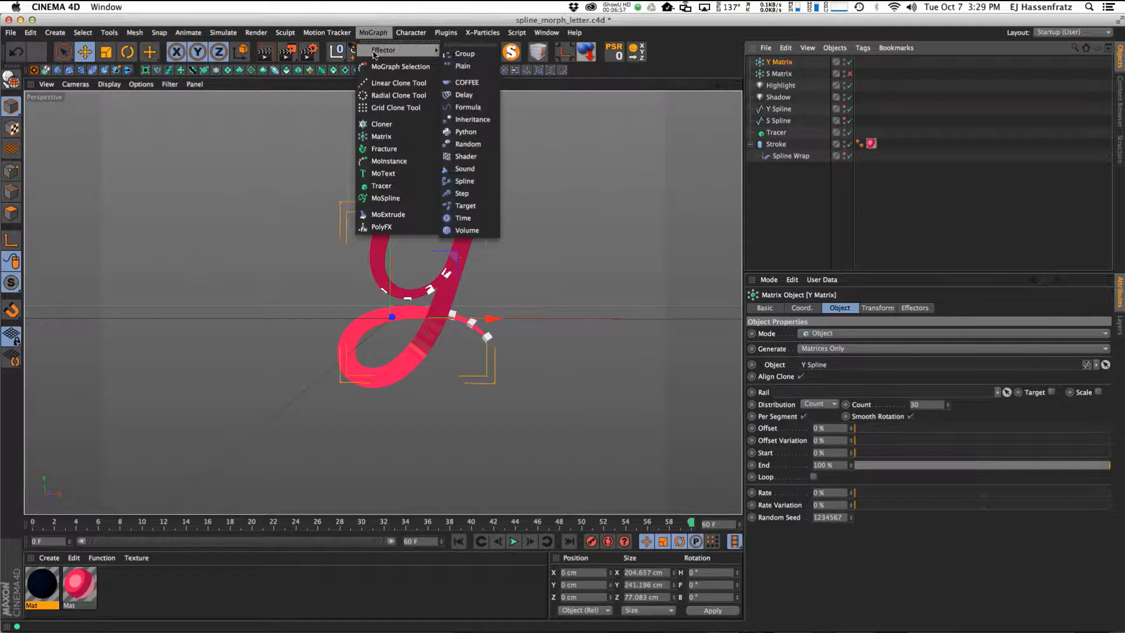
{"action": "left_click", "coordinate": [479, 120]}
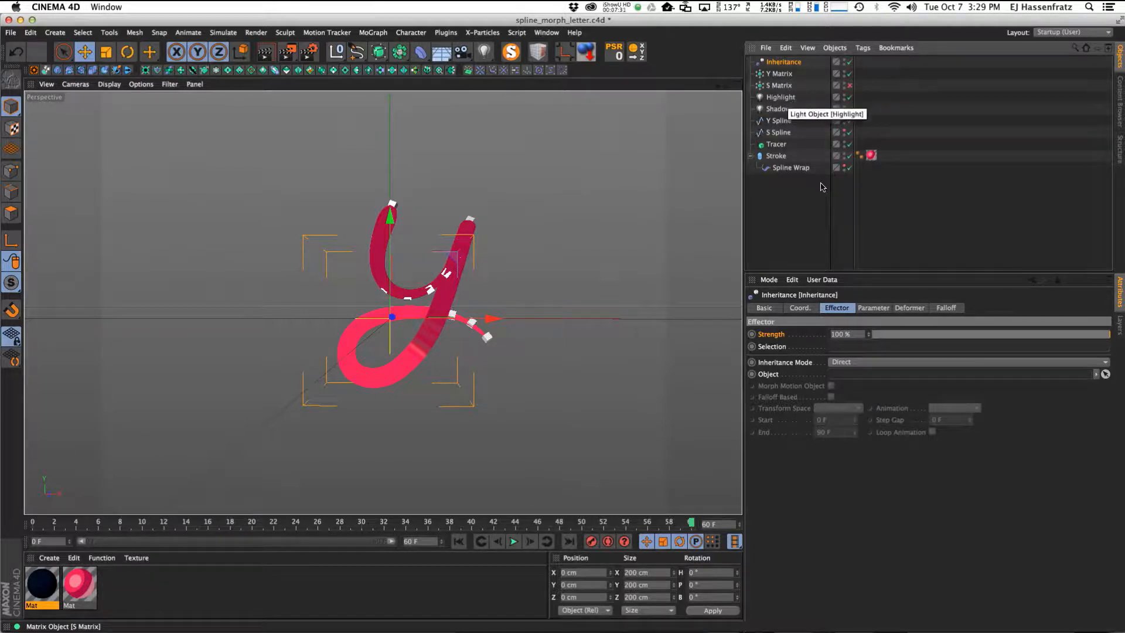
{"action": "left_click", "coordinate": [783, 74]}
{"action": "left_click", "coordinate": [915, 309]}
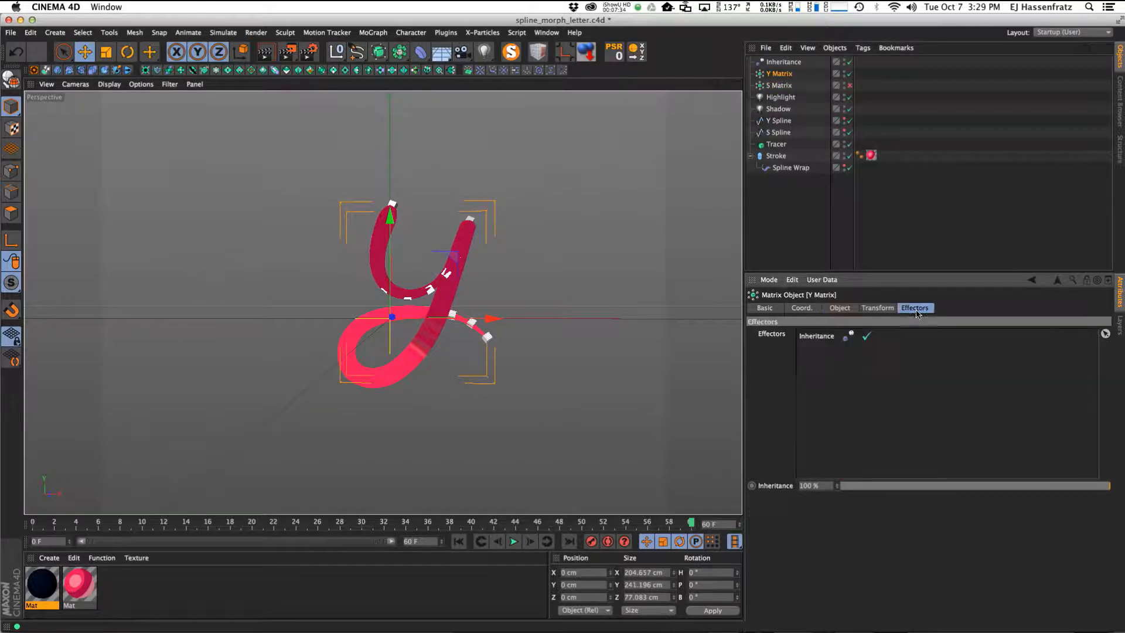
Limit the Inheritance effector to Position only, keeping Direct mode, and link the S Matrix as its object.
{"action": "left_click", "coordinate": [779, 63]}
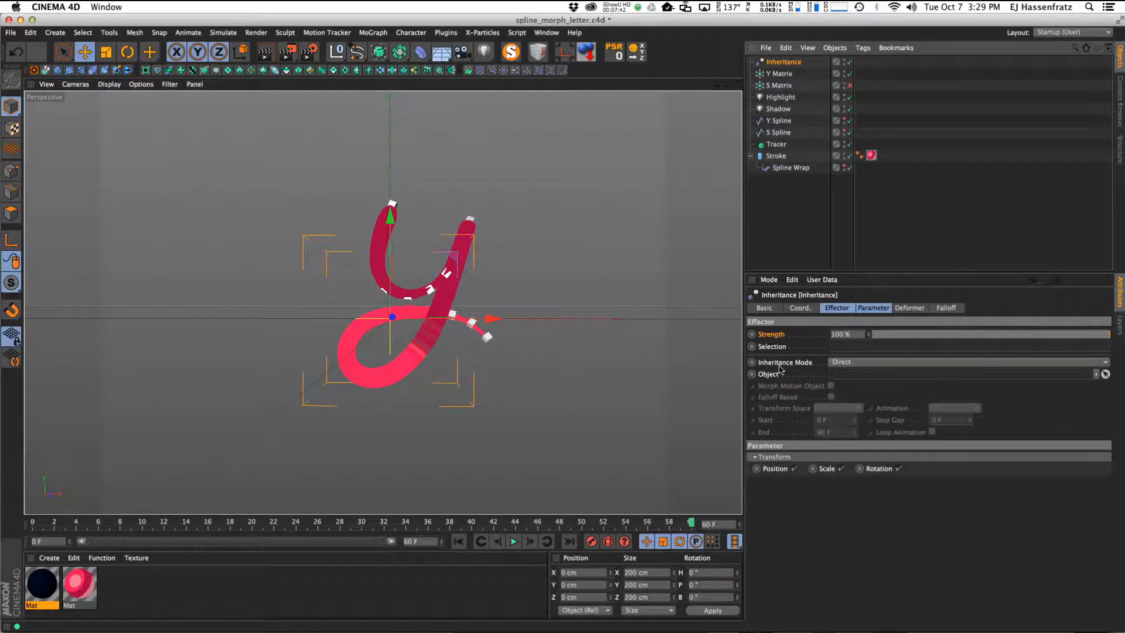
{"action": "left_click", "coordinate": [842, 363]}
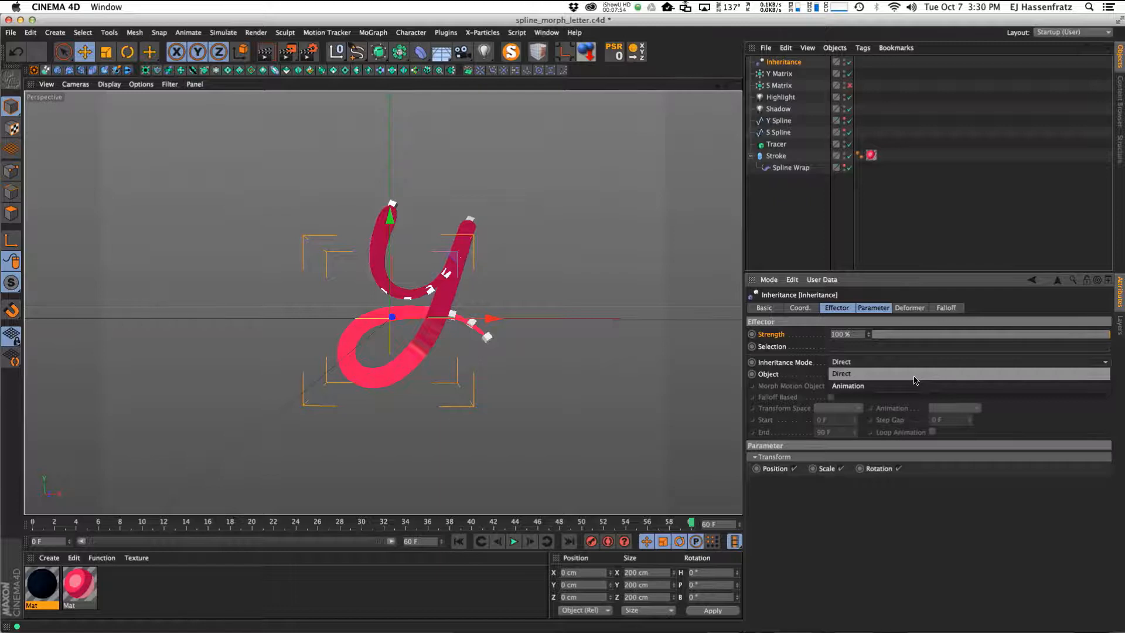
{"action": "left_click", "coordinate": [917, 535]}
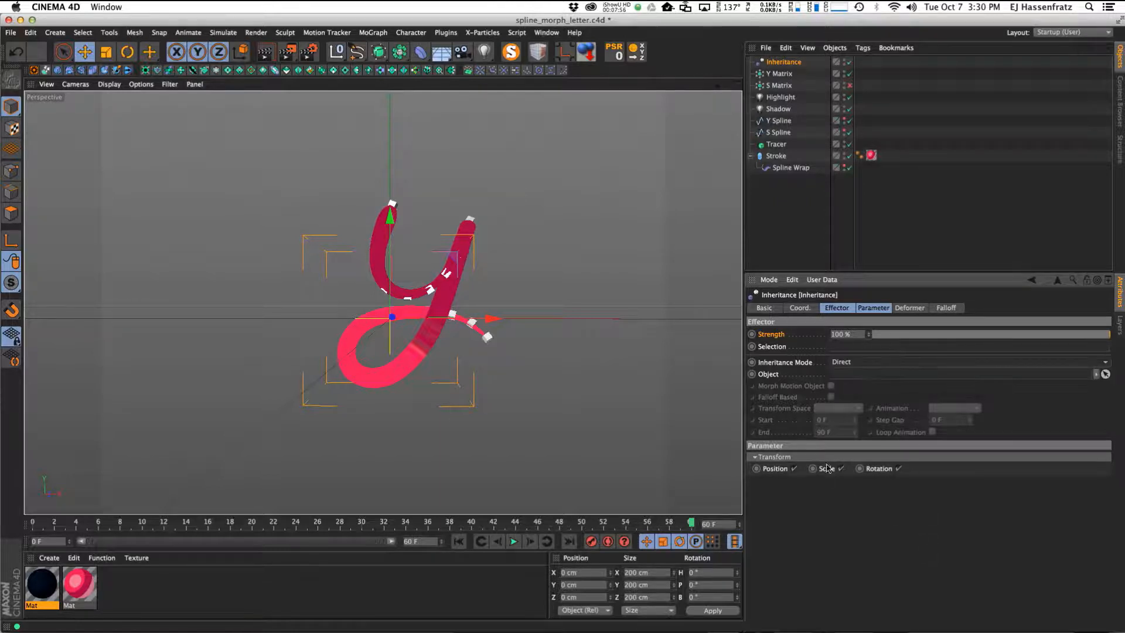
{"action": "left_click", "coordinate": [856, 363]}
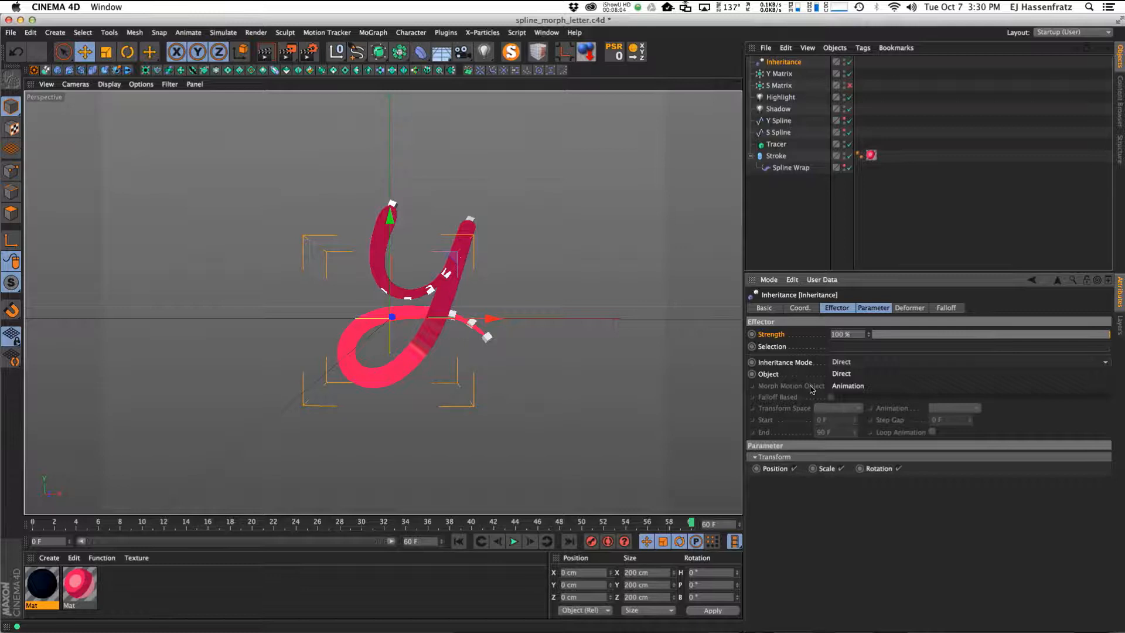
{"action": "left_click", "coordinate": [827, 374]}
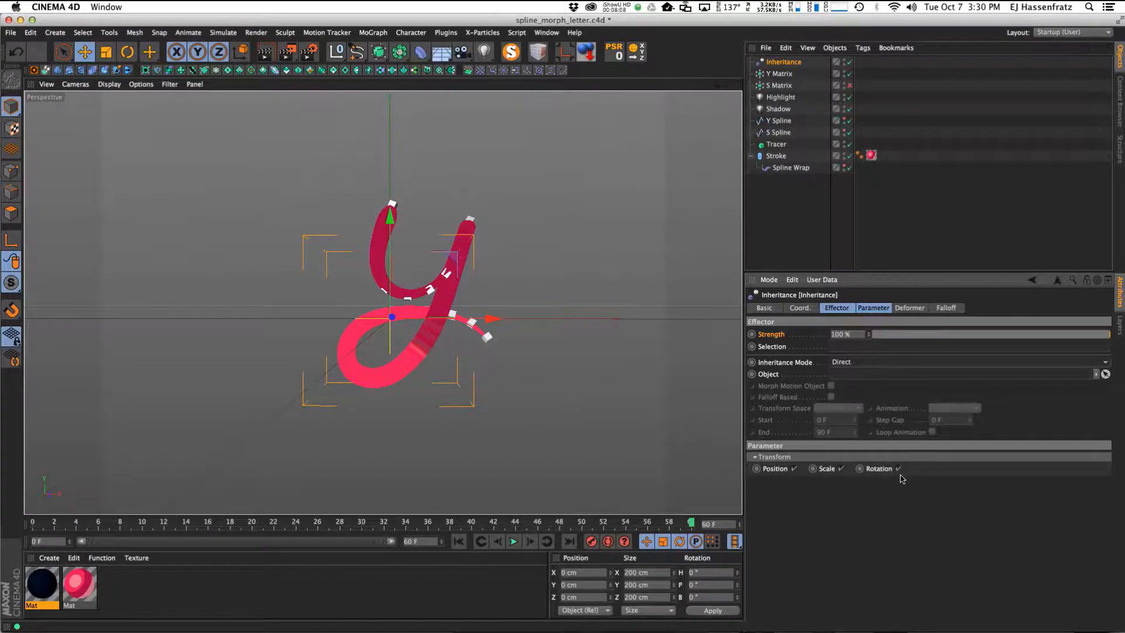
{"action": "left_click", "coordinate": [842, 469]}
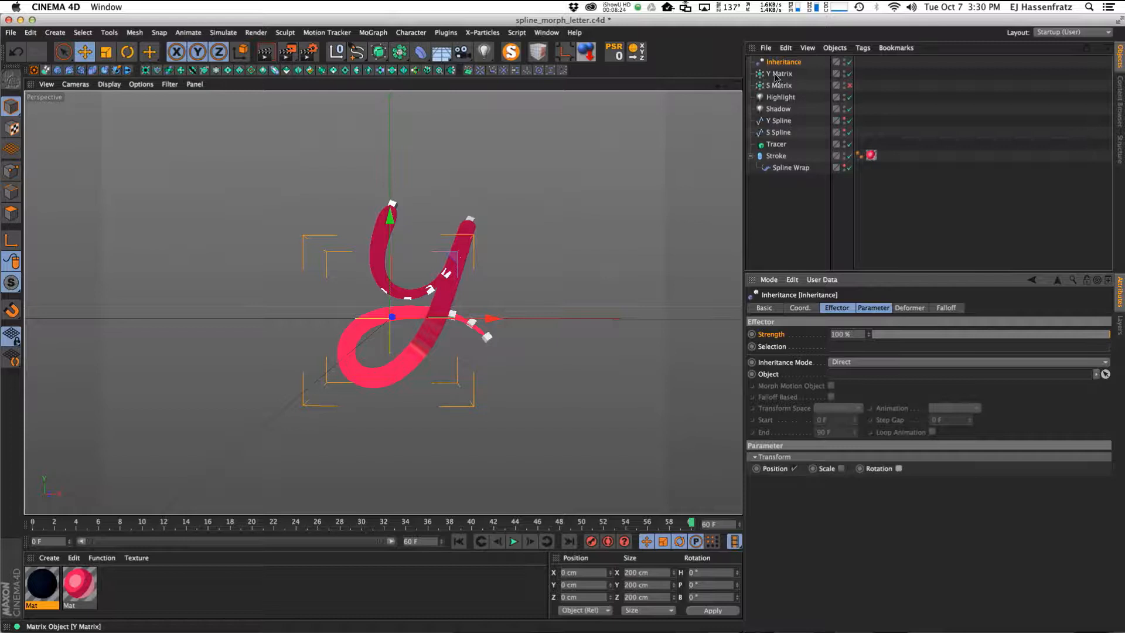
{"action": "left_click_drag", "start_coordinate": [779, 86], "coordinate": [870, 374]}
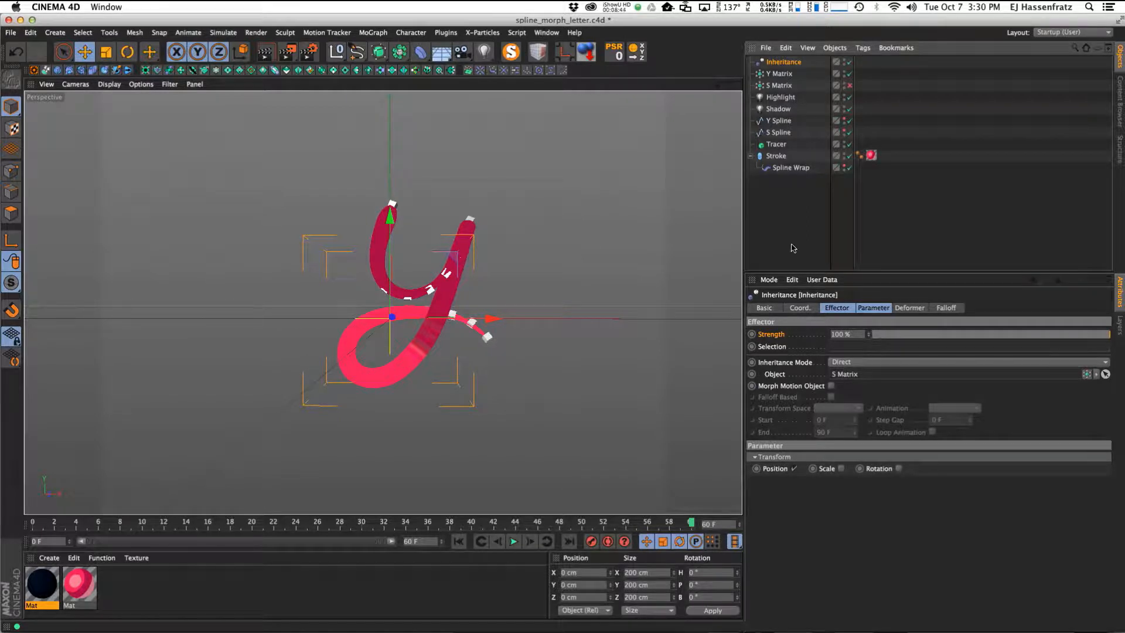
Inspect the effectors of the Y and S Matrix objects and the S Matrix's coordinates.
{"action": "left_click", "coordinate": [781, 74]}
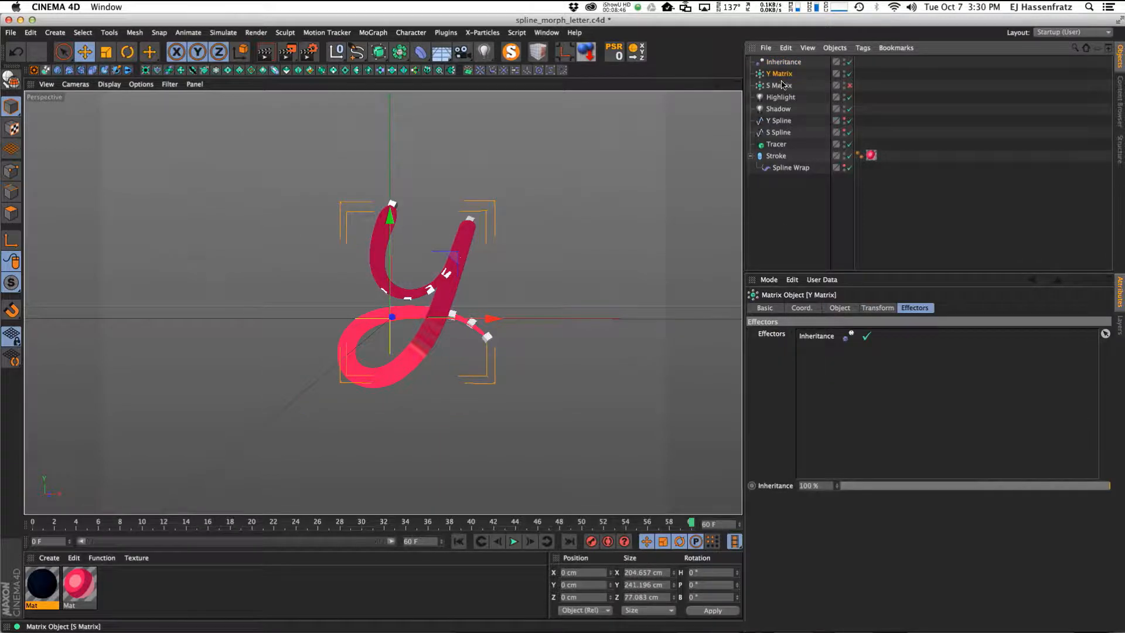
{"action": "left_click", "coordinate": [781, 87]}
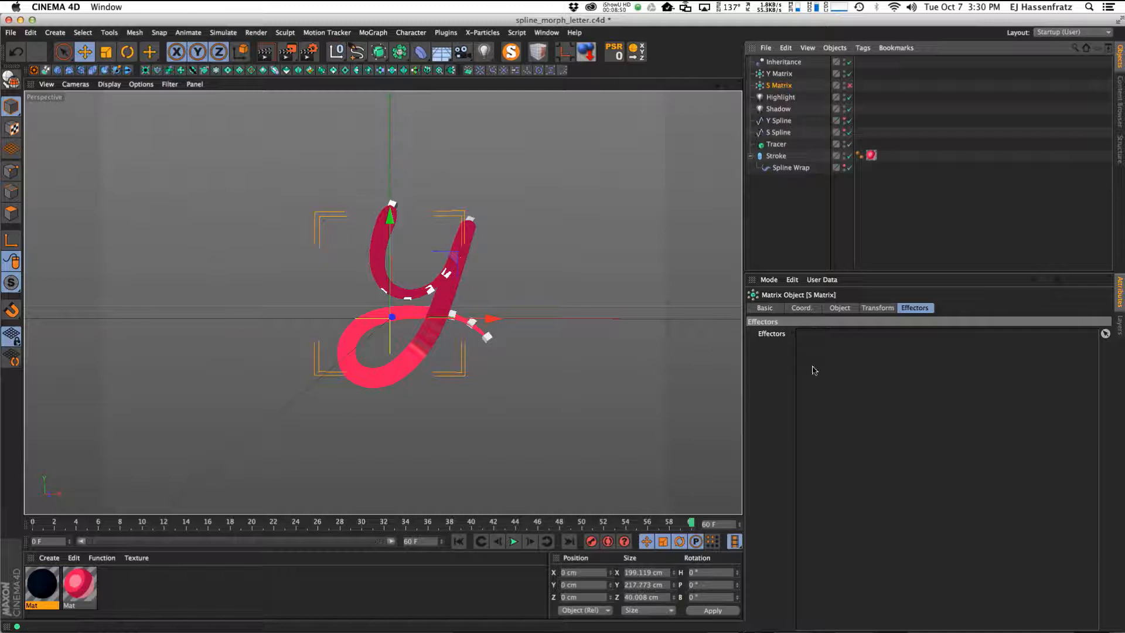
{"action": "left_click", "coordinate": [803, 310]}
{"action": "left_click", "coordinate": [782, 75]}
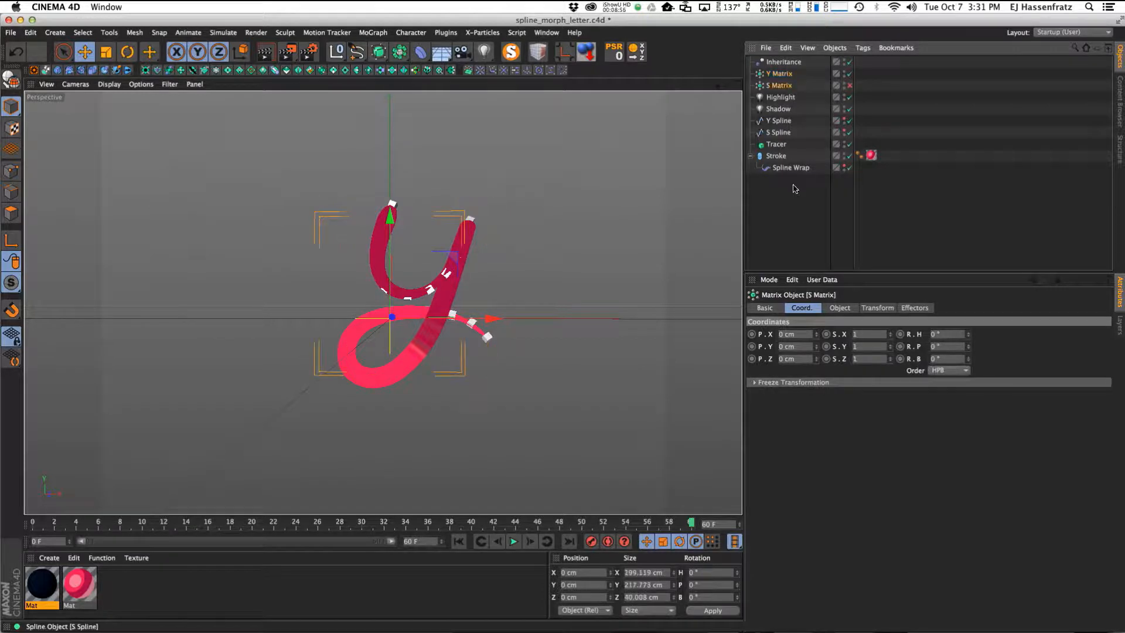
{"action": "left_click", "coordinate": [782, 96]}
{"action": "left_click", "coordinate": [779, 74]}
Enable Morph Motion Object on the Inheritance effector and return the timeline to frame 0.
{"action": "left_click", "coordinate": [784, 62]}
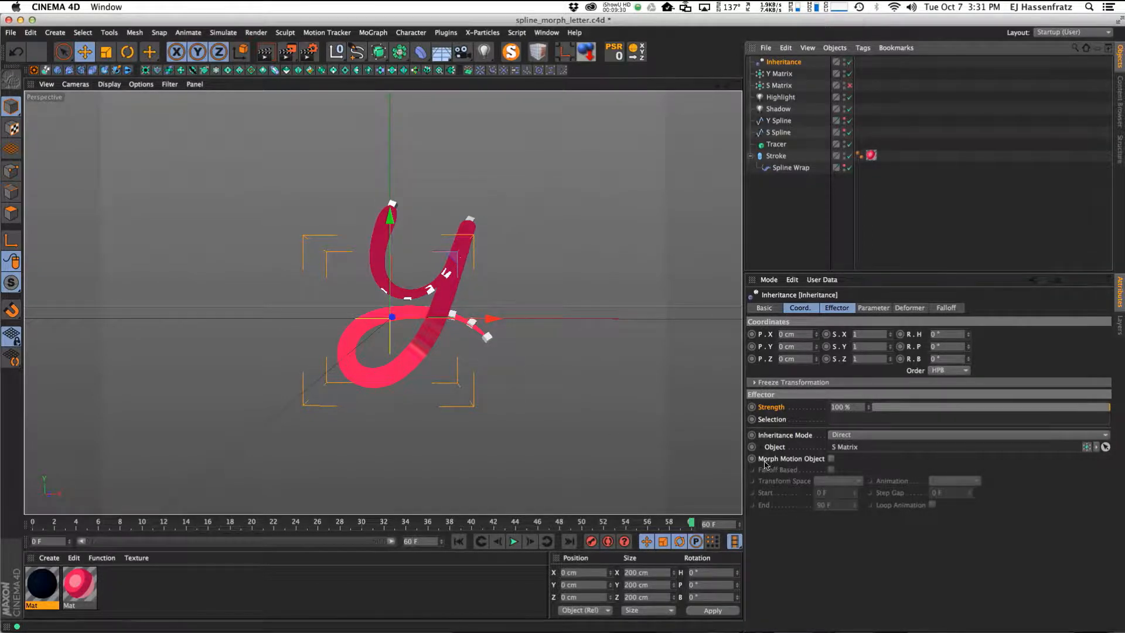
{"action": "left_click", "coordinate": [831, 459]}
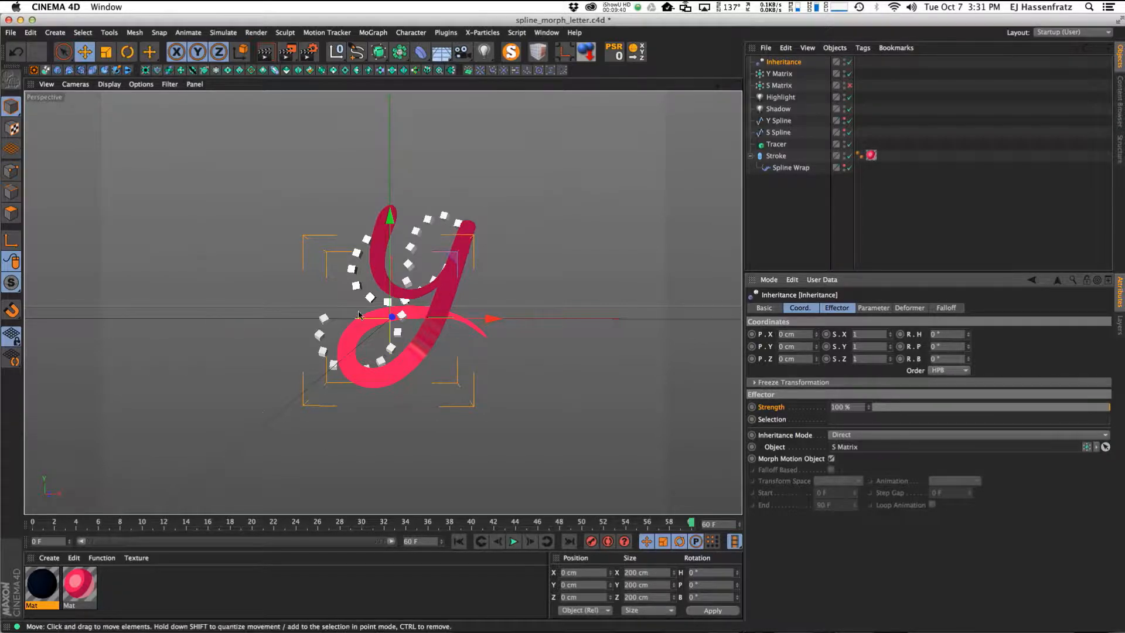
{"action": "left_click", "coordinate": [777, 145]}
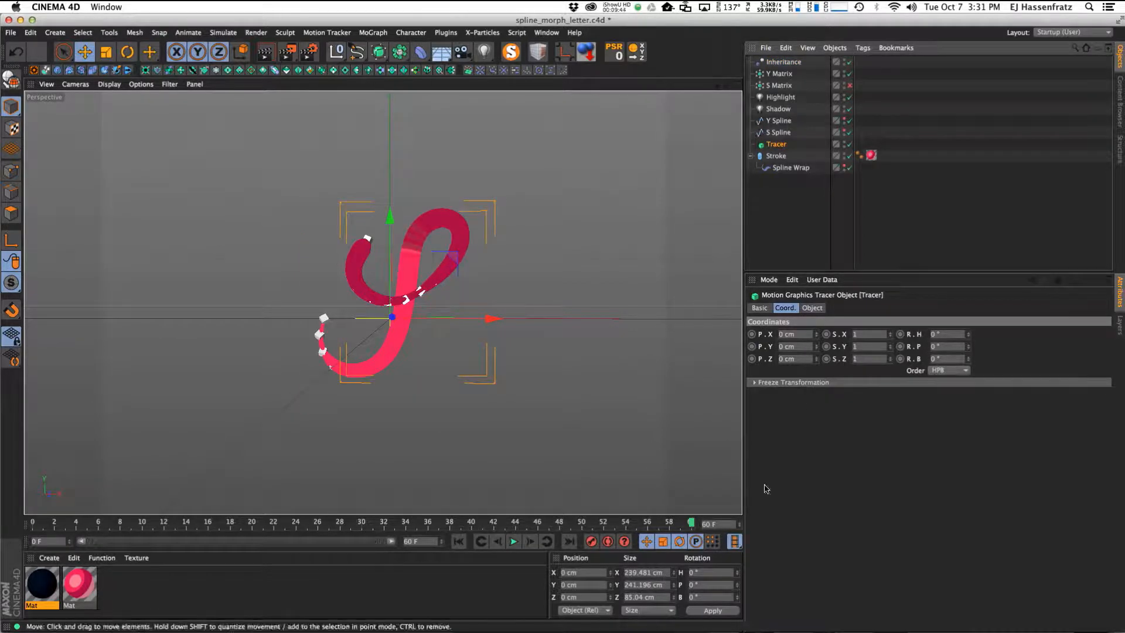
{"action": "left_click_drag", "start_coordinate": [630, 524], "coordinate": [33, 523]}
Preview the Y-to-S morph by varying the Inheritance effector's strength between 0% and 100%, leaving it at 100%.
{"action": "left_click", "coordinate": [784, 63]}
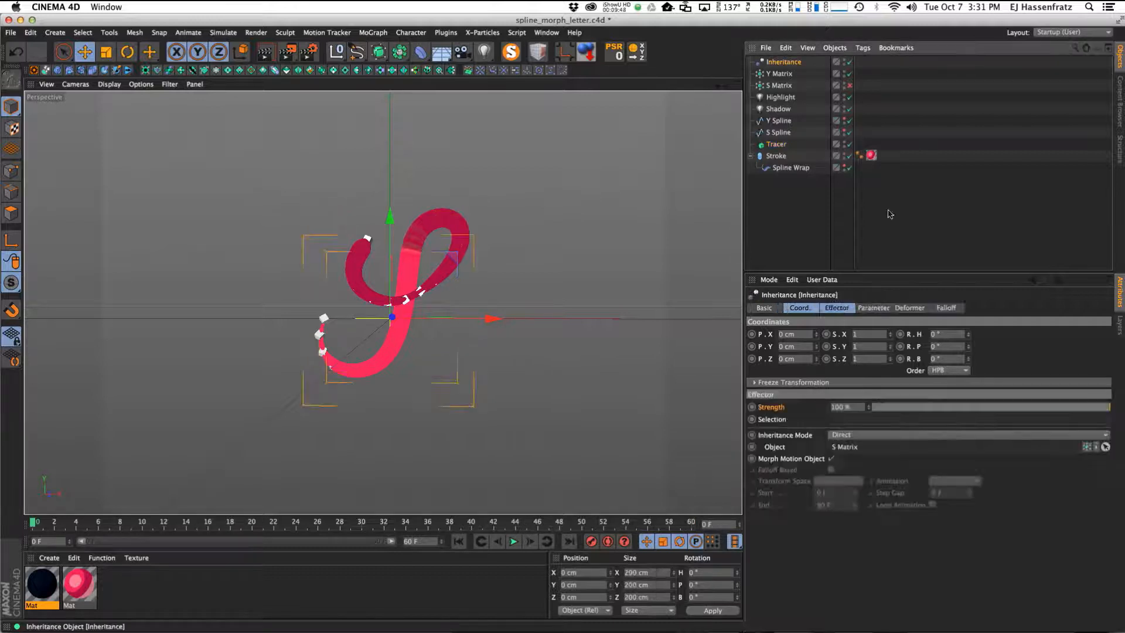
{"action": "left_click_drag", "start_coordinate": [1074, 405], "coordinate": [1109, 407]}
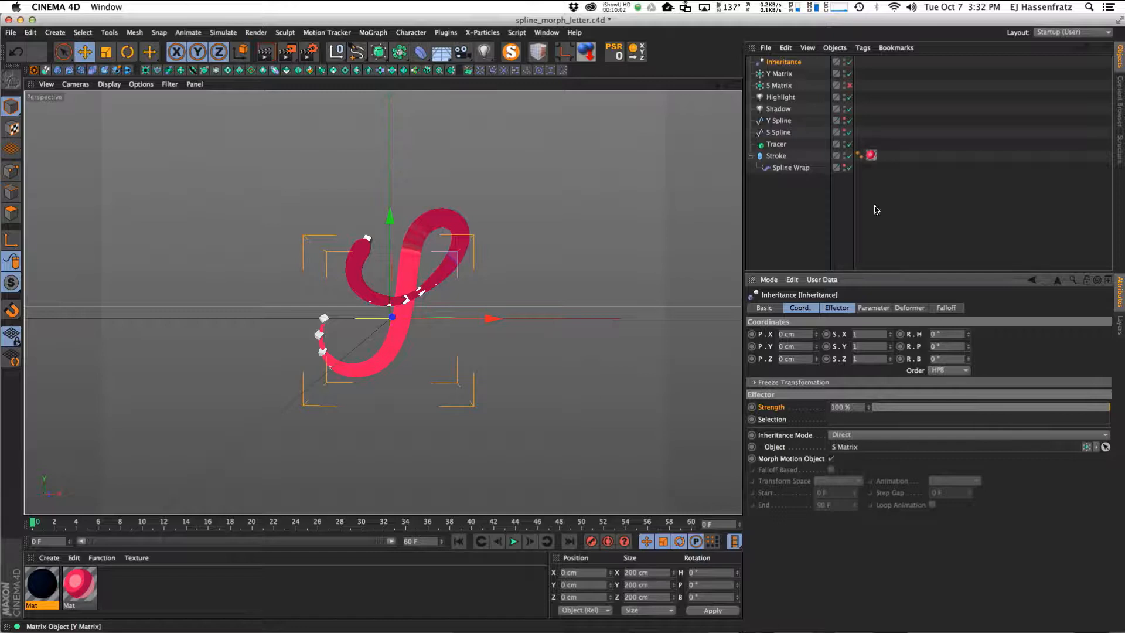
{"action": "left_click_drag", "start_coordinate": [1099, 411], "coordinate": [809, 433]}
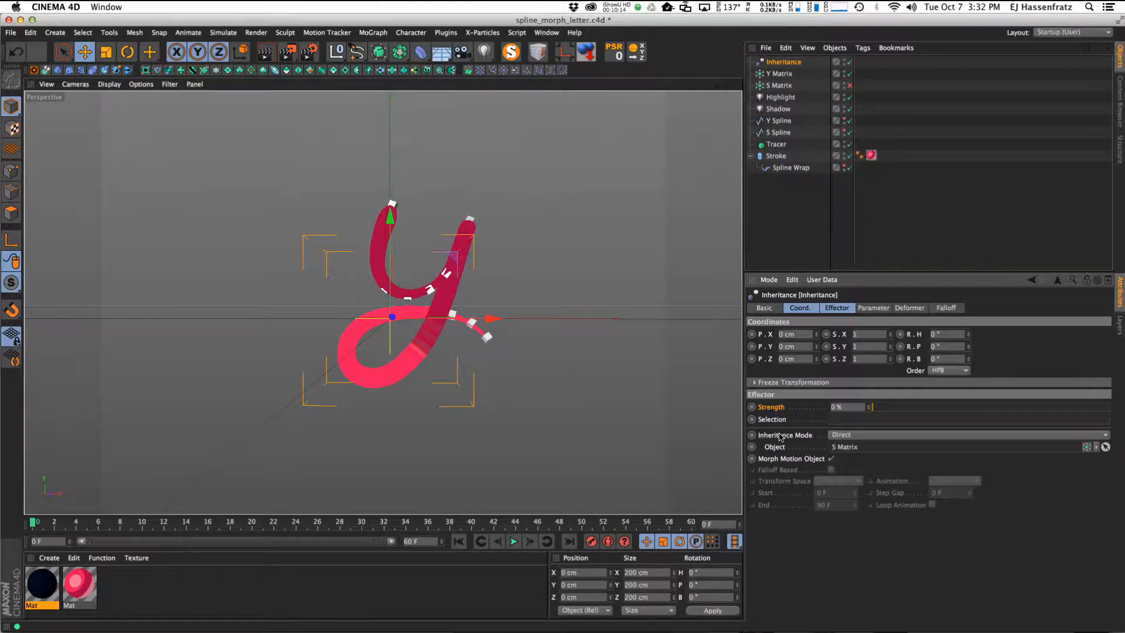
{"action": "left_click_drag", "start_coordinate": [873, 410], "coordinate": [1112, 416]}
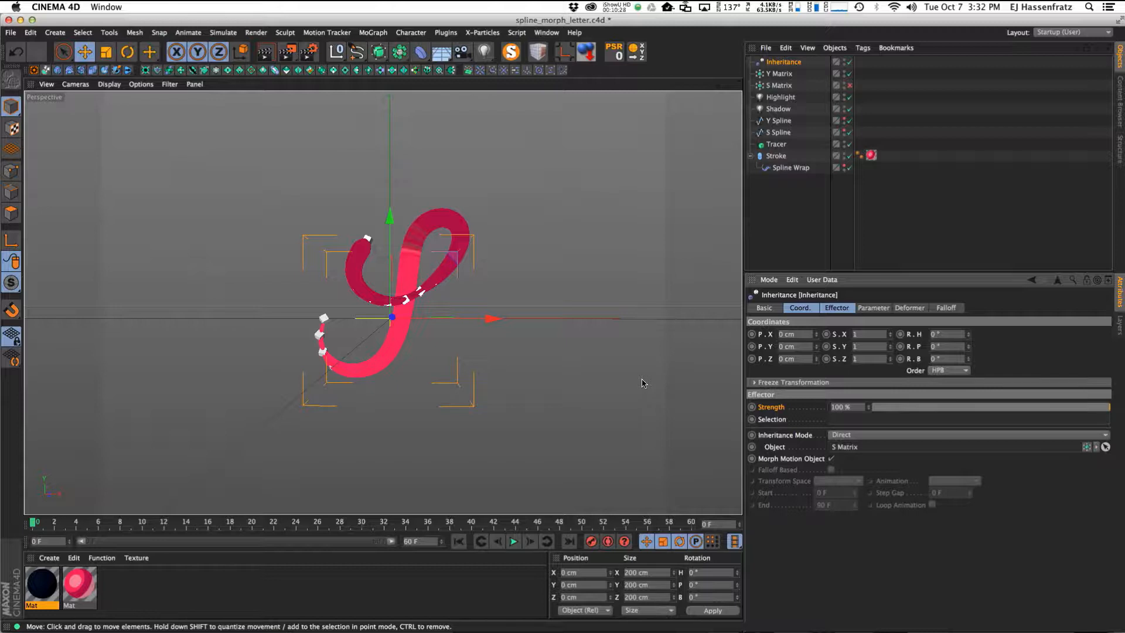
{"action": "left_click_drag", "start_coordinate": [1107, 407], "coordinate": [873, 407]}
{"action": "left_click_drag", "start_coordinate": [960, 403], "coordinate": [1116, 411]}
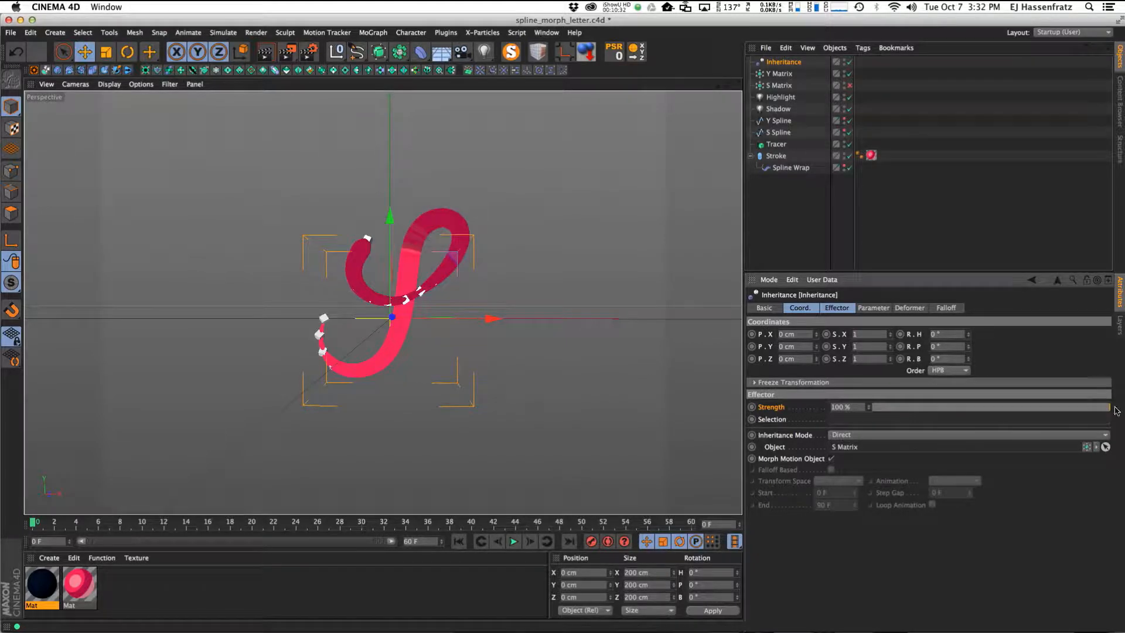
Give the Inheritance effector a Linear falloff oriented to +X and move it left of the letter, to about X -249 cm.
{"action": "left_click", "coordinate": [946, 308]}
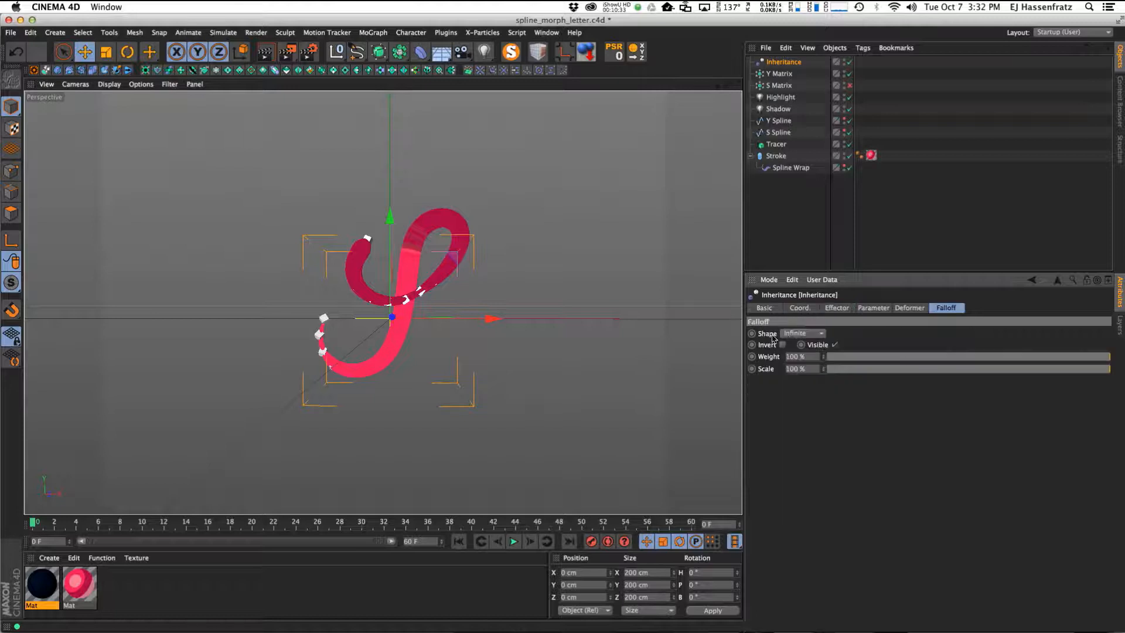
{"action": "left_click", "coordinate": [804, 334]}
{"action": "left_click", "coordinate": [797, 410]}
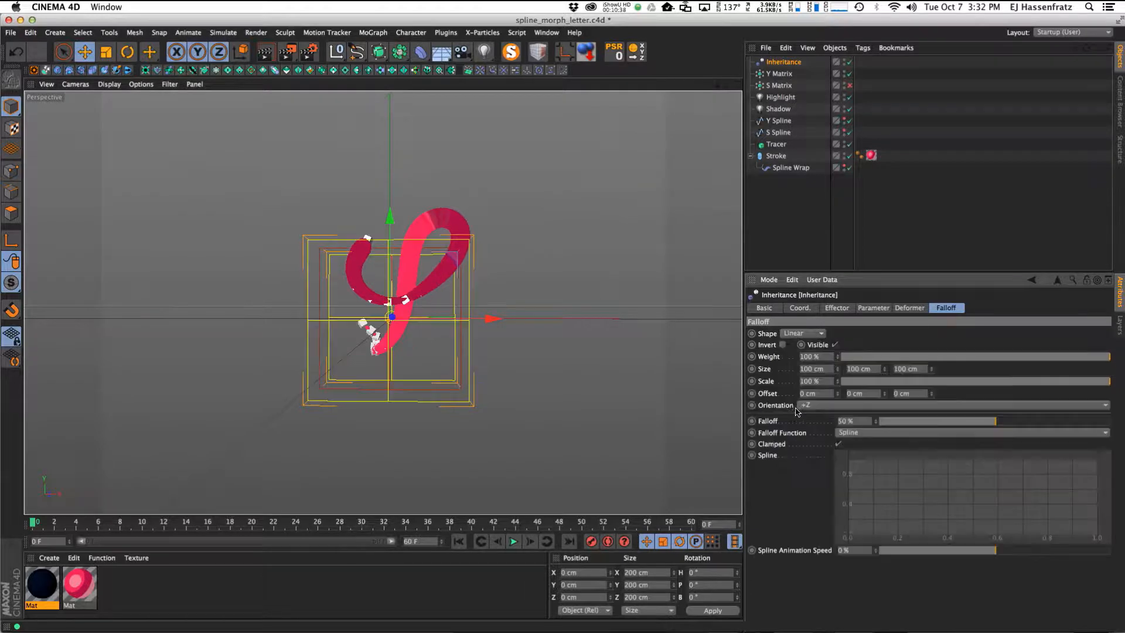
{"action": "left_click", "coordinate": [799, 407]}
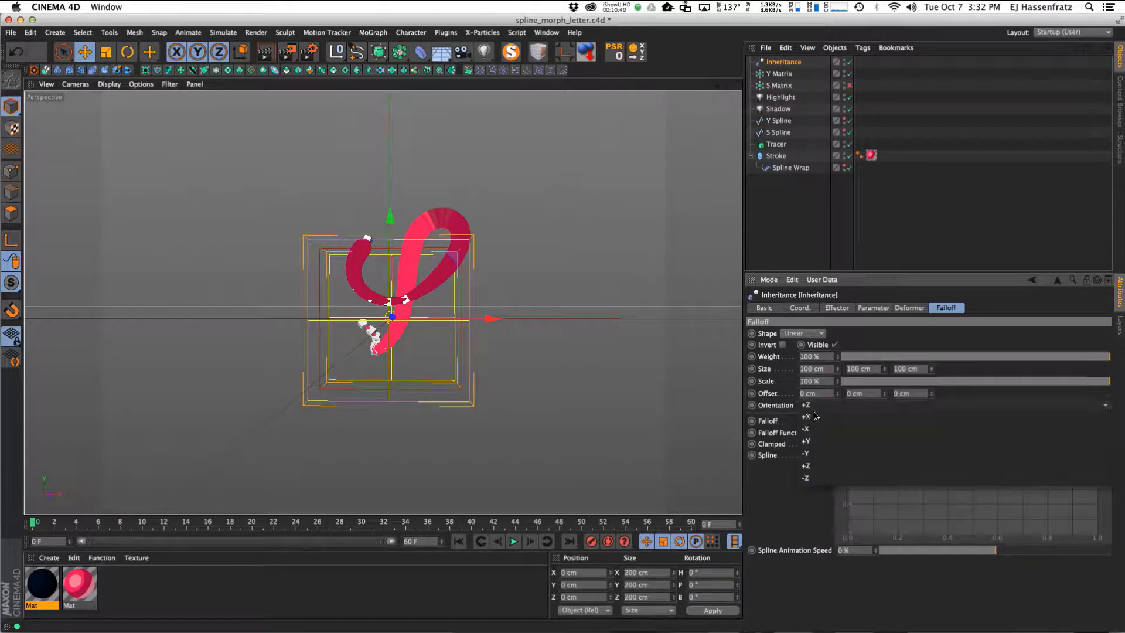
{"action": "left_click", "coordinate": [846, 418]}
{"action": "left_click_drag", "start_coordinate": [431, 360], "coordinate": [217, 352]}
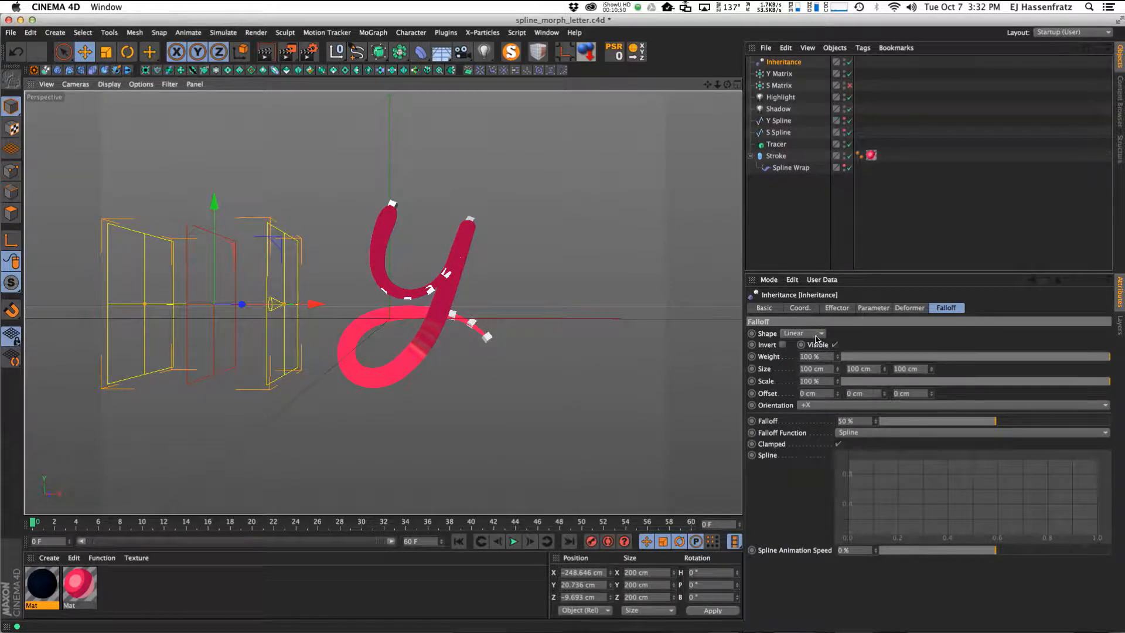
Keyframe the effector's X position at frame 0, and again at frame 20 with it moved right of the letter to about 286 cm.
{"action": "left_click", "coordinate": [800, 308]}
{"action": "left_click", "coordinate": [752, 334]}
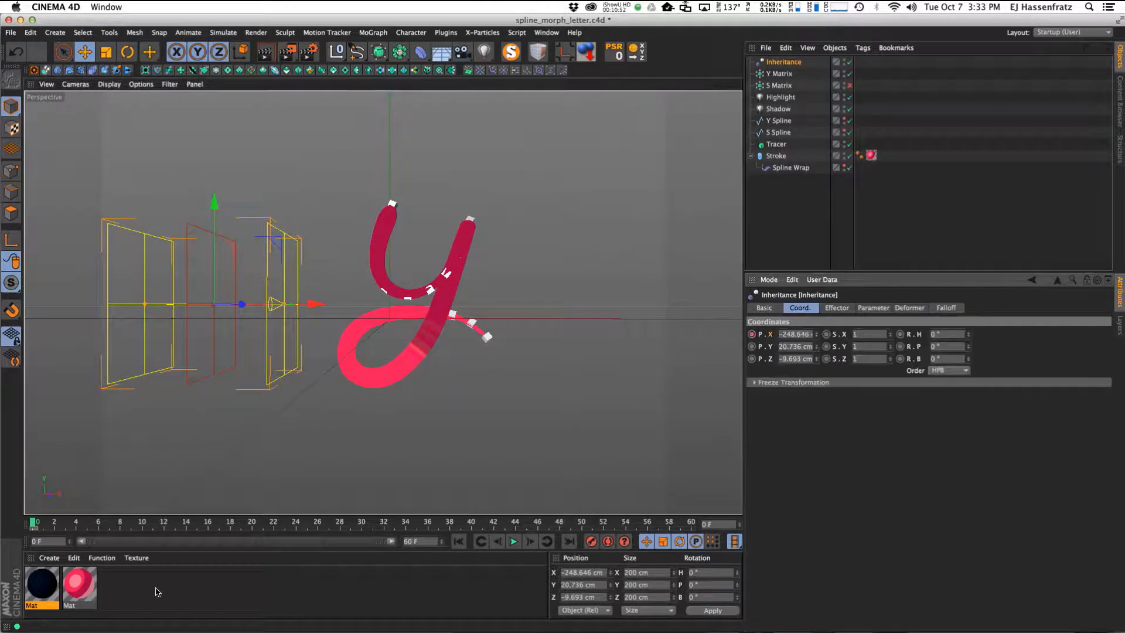
{"action": "left_click", "coordinate": [252, 523]}
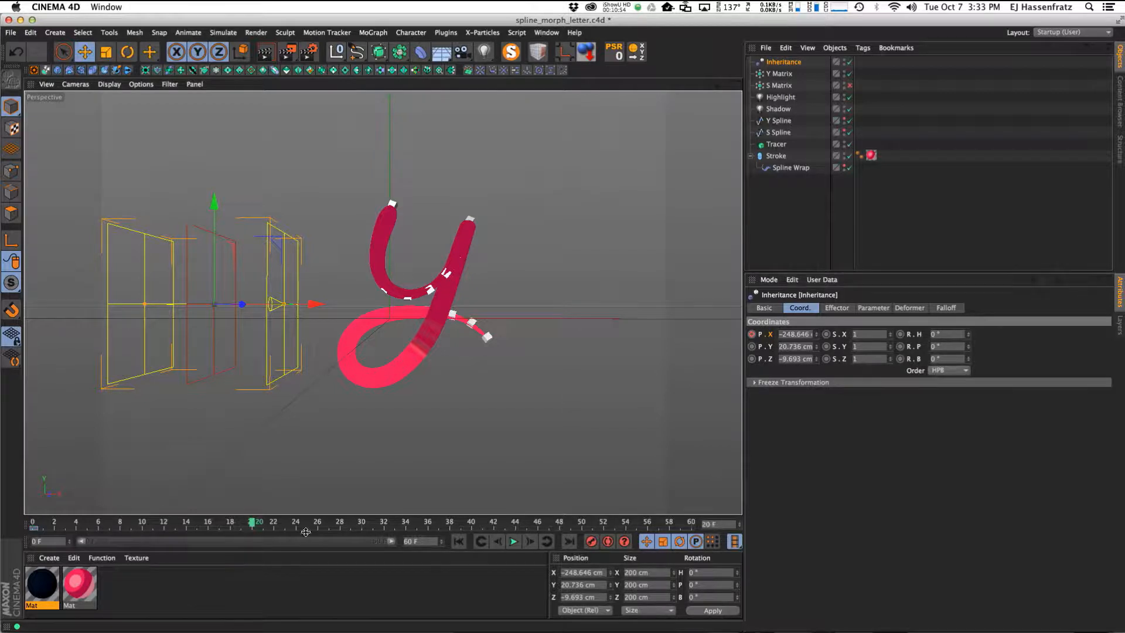
{"action": "left_click_drag", "start_coordinate": [321, 311], "coordinate": [721, 311]}
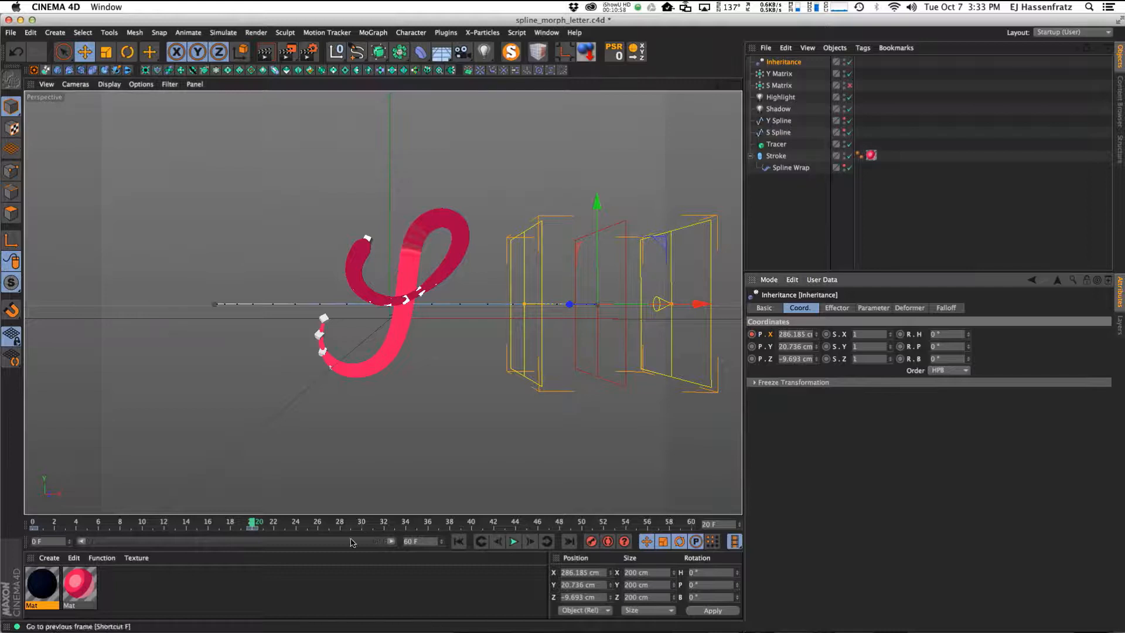
{"action": "left_click", "coordinate": [253, 530]}
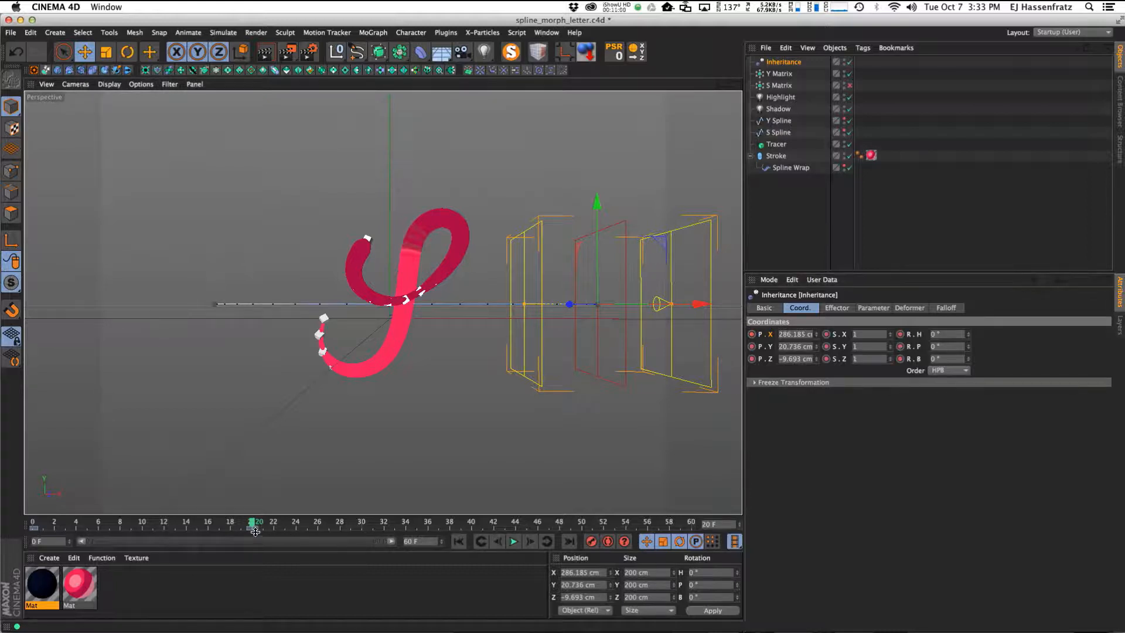
Copy the effector's frame 20 position key to frame 35 and its frame 0 key to frame 50, and play the animation.
{"action": "left_click_drag", "start_coordinate": [317, 531], "coordinate": [426, 531]}
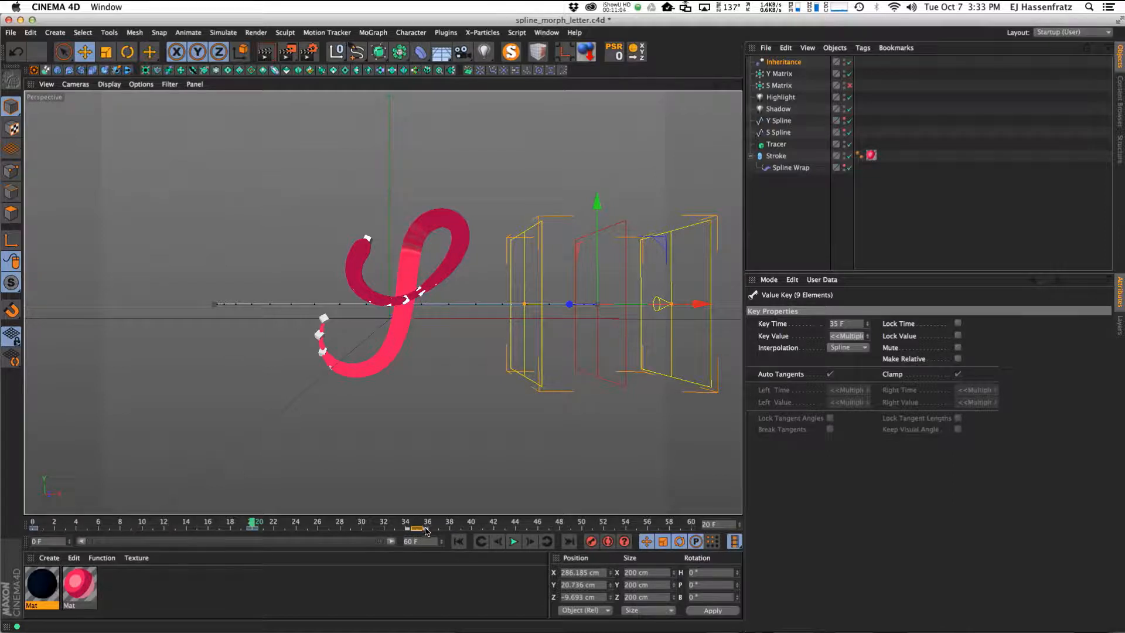
{"action": "left_click", "coordinate": [34, 529]}
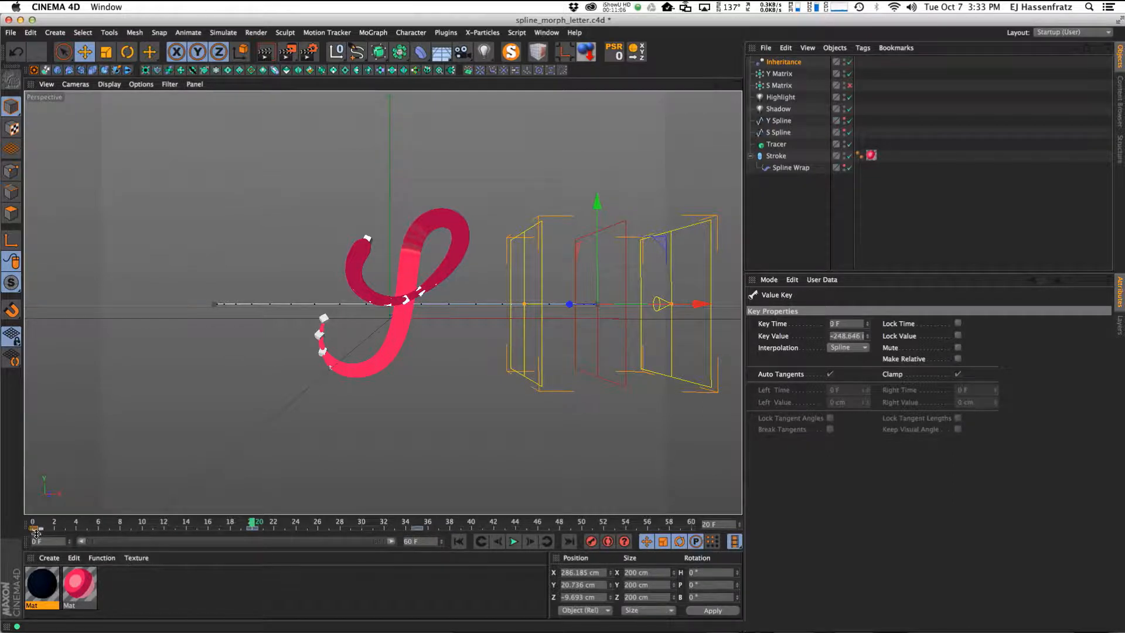
{"action": "left_click_drag", "start_coordinate": [35, 530], "coordinate": [592, 532]}
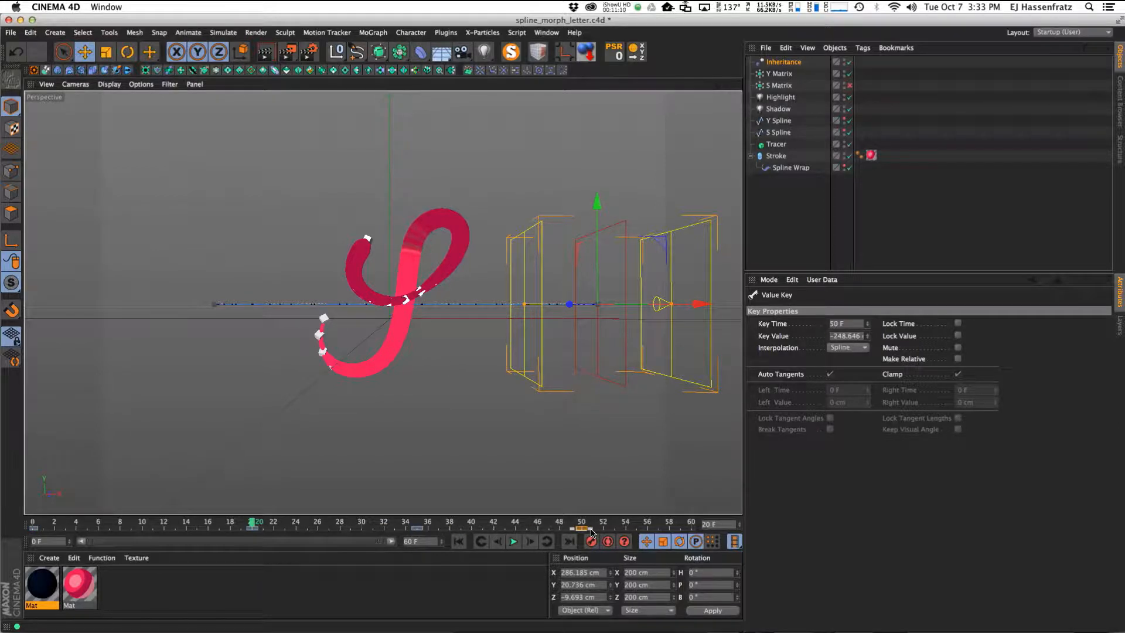
{"action": "left_click", "coordinate": [513, 541]}
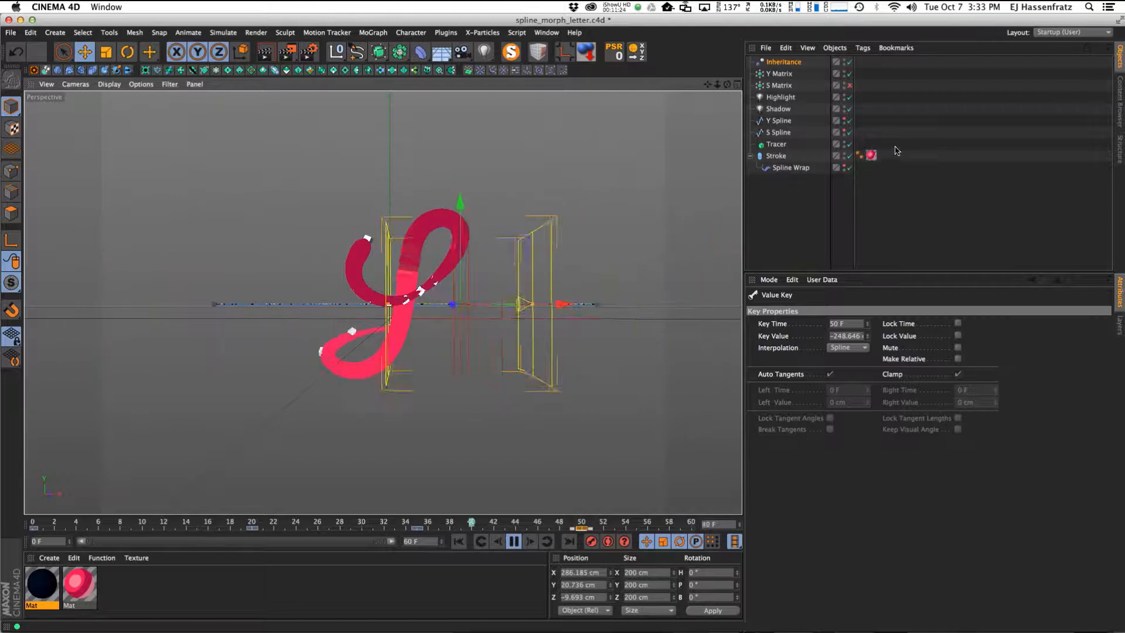
Hide the Y Matrix cubes in the viewport, check the morph in playback and stop at frame 18.
{"action": "left_click", "coordinate": [849, 86]}
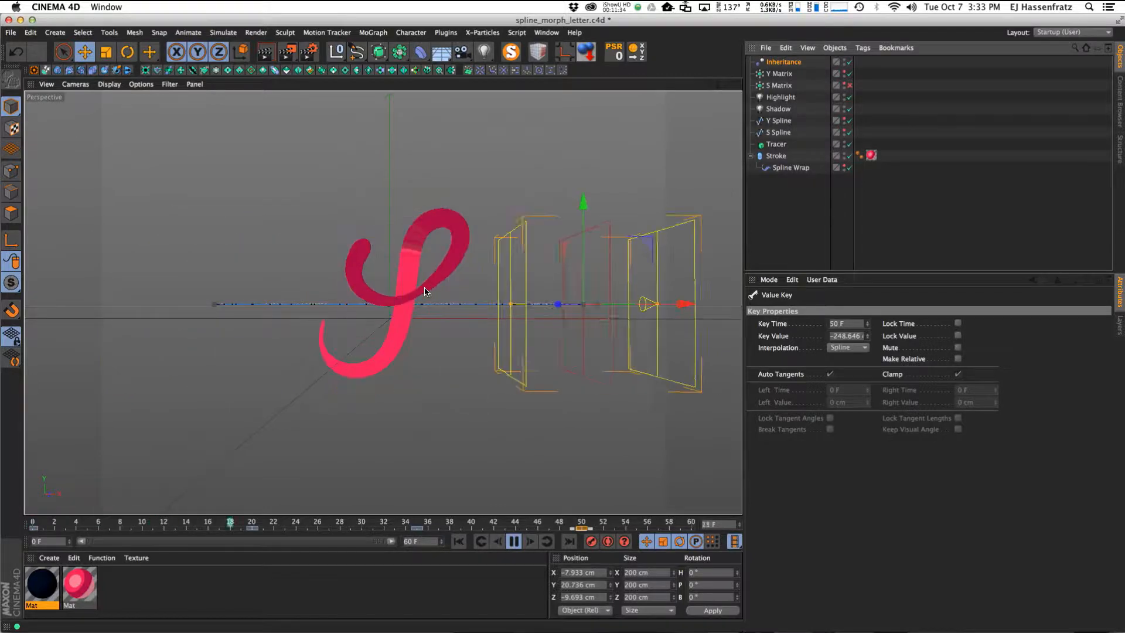
{"action": "left_click", "coordinate": [515, 542]}
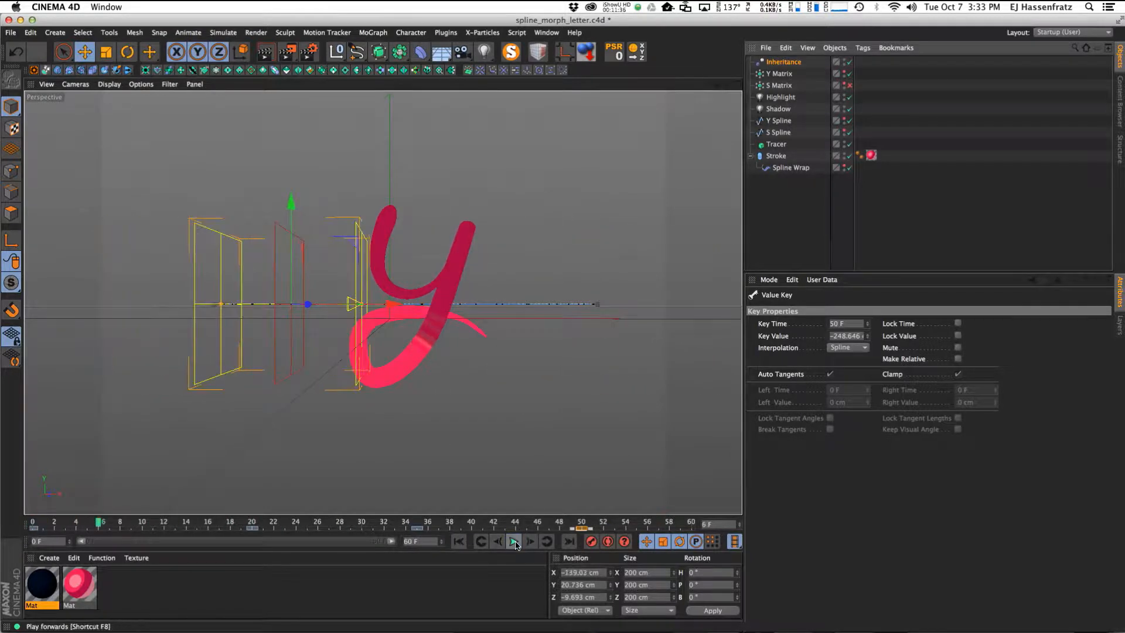
{"action": "left_click", "coordinate": [520, 545]}
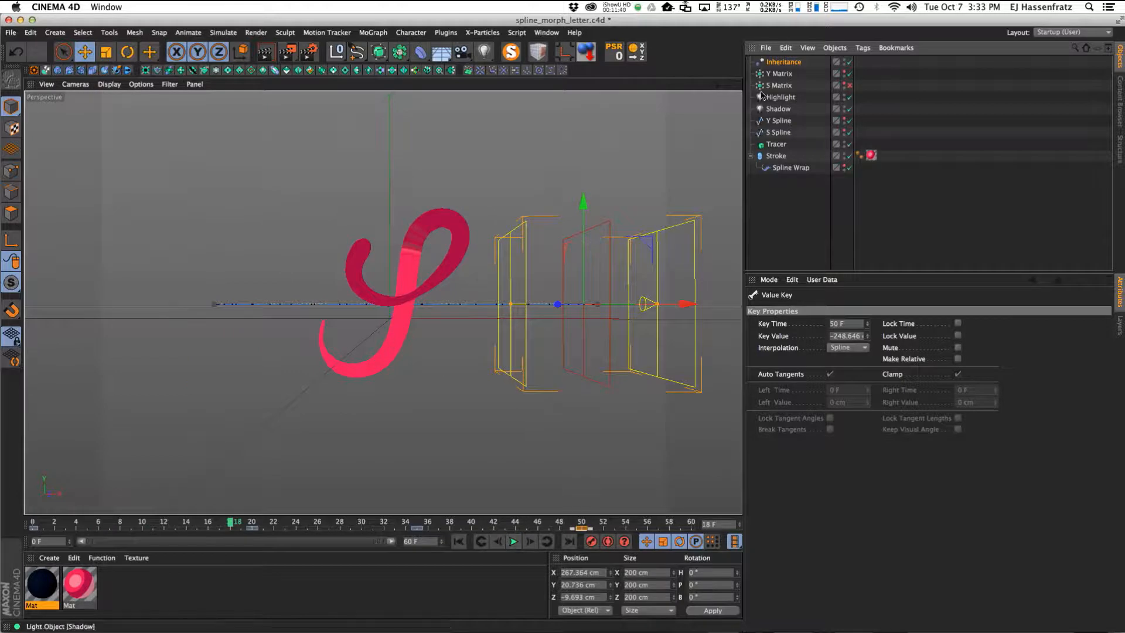
Add a Delay effector to the Y Matrix object.
{"action": "left_click", "coordinate": [782, 75]}
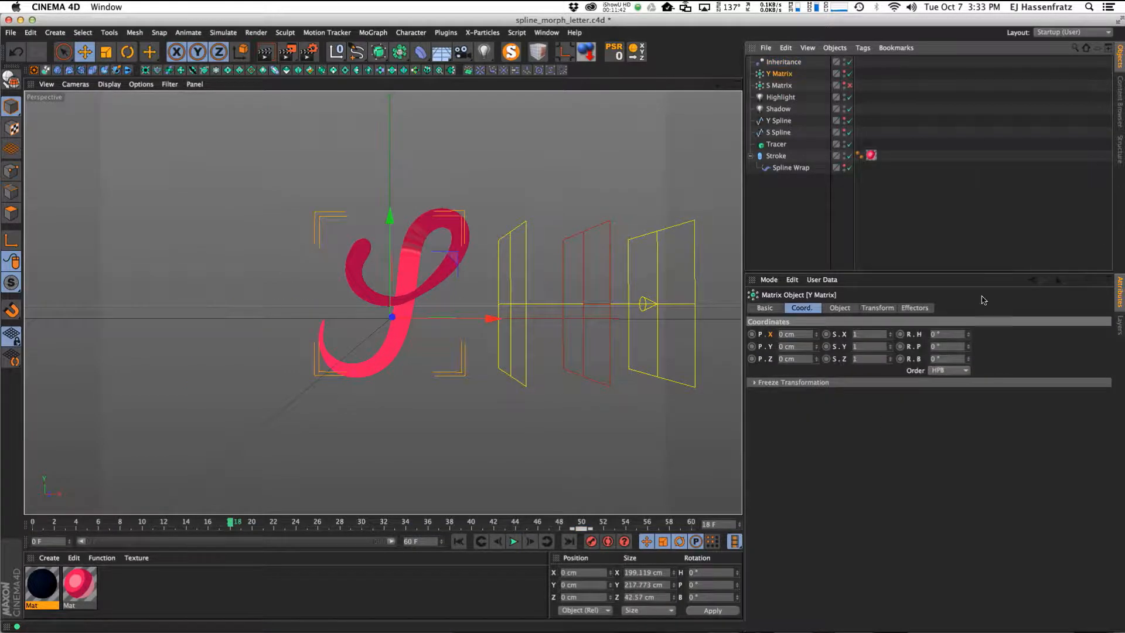
{"action": "left_click", "coordinate": [869, 311]}
{"action": "left_click", "coordinate": [915, 308]}
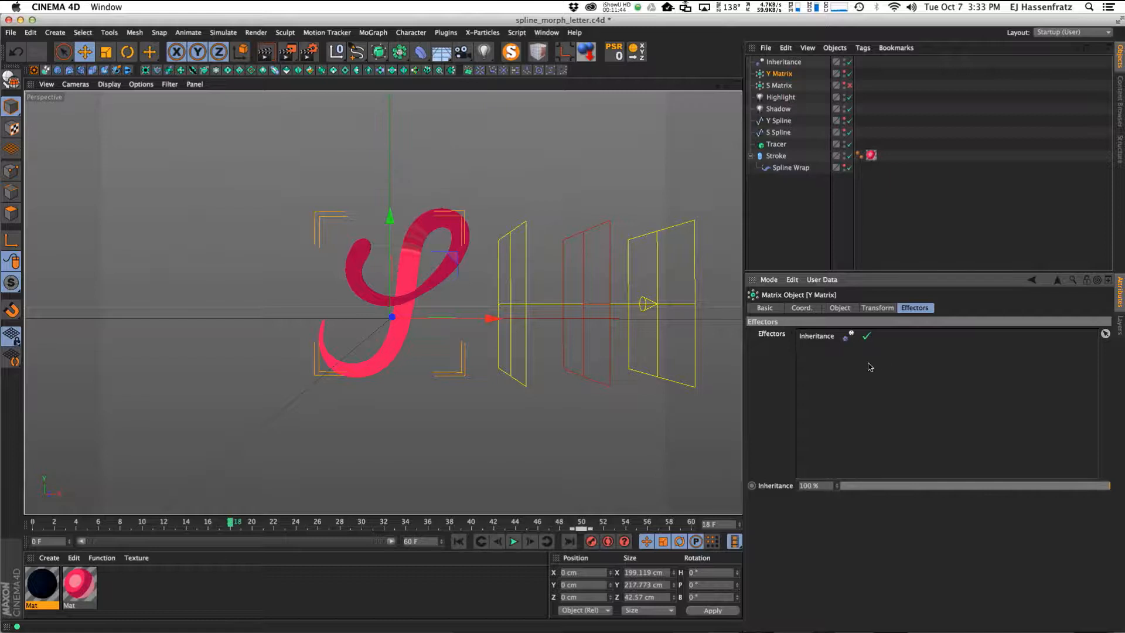
{"action": "left_click", "coordinate": [374, 33]}
{"action": "mouse_move", "coordinate": [379, 51]}
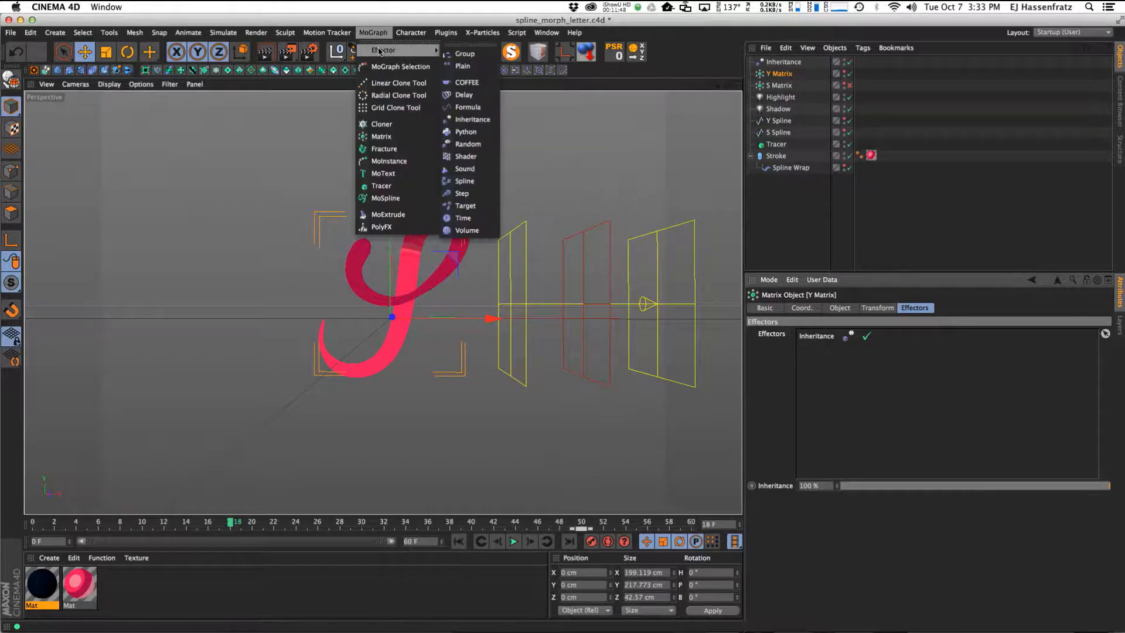
{"action": "left_click", "coordinate": [465, 95]}
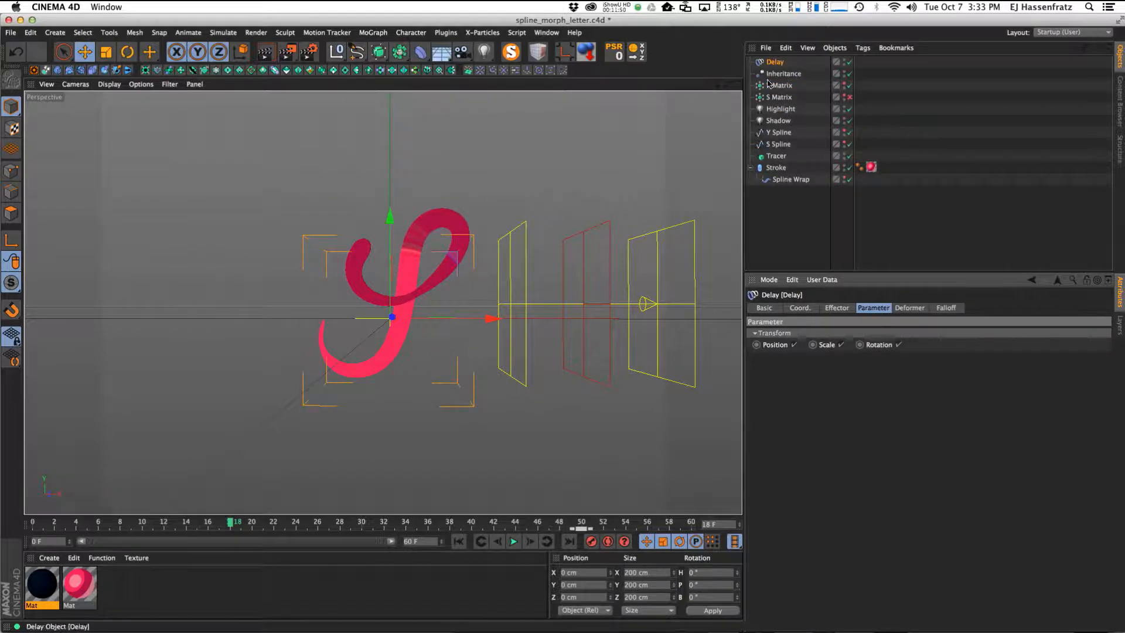
Review the Delay effector's settings and the Y Matrix's effector list, and play the animation.
{"action": "left_click", "coordinate": [910, 309]}
{"action": "left_click", "coordinate": [941, 310]}
{"action": "left_click", "coordinate": [866, 309]}
{"action": "left_click", "coordinate": [839, 309]}
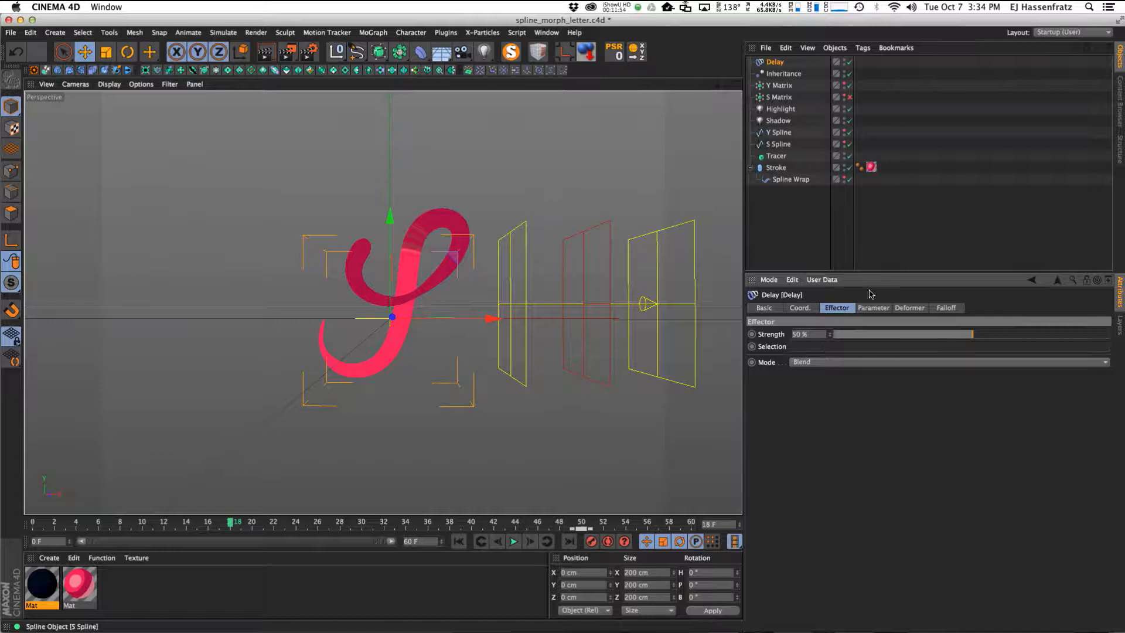
{"action": "left_click", "coordinate": [780, 85]}
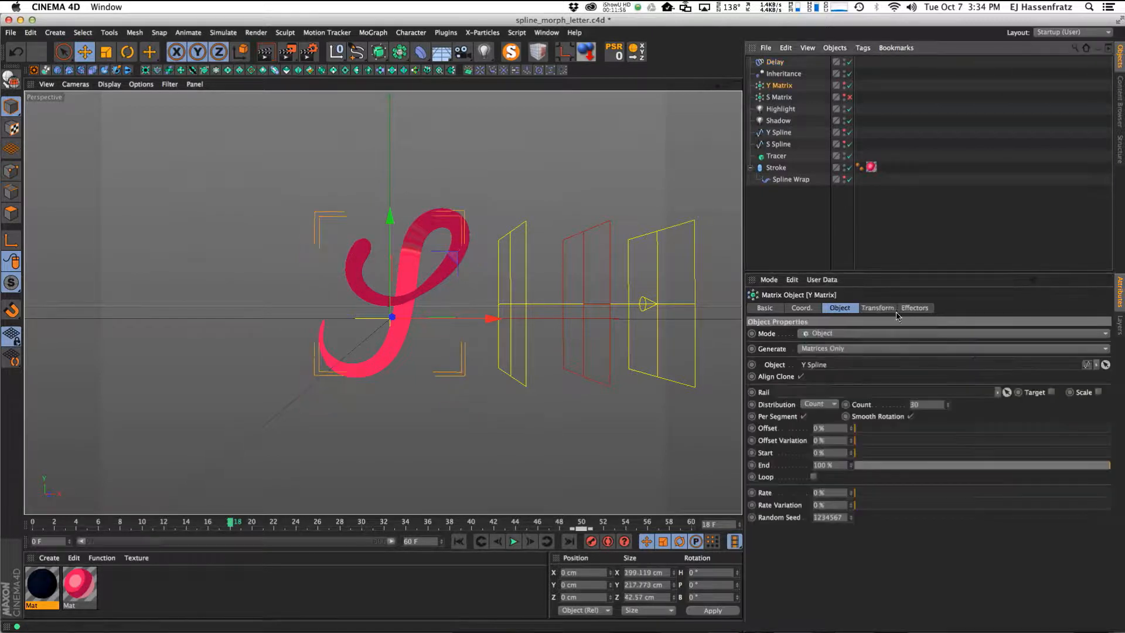
{"action": "left_click", "coordinate": [878, 308]}
{"action": "left_click", "coordinate": [914, 308]}
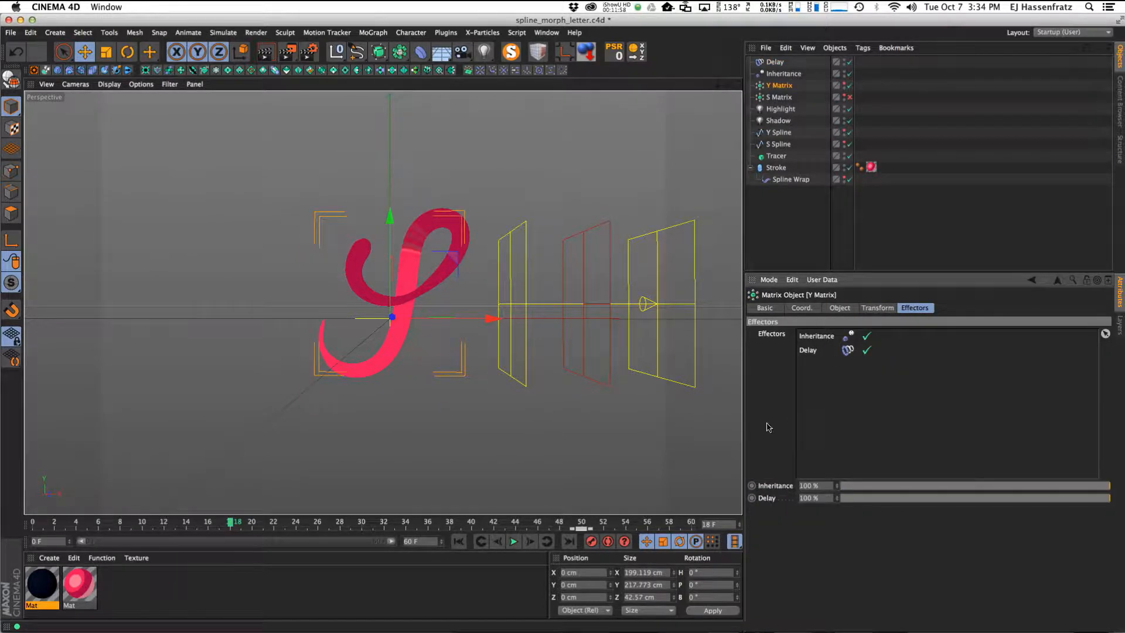
{"action": "left_click", "coordinate": [514, 542]}
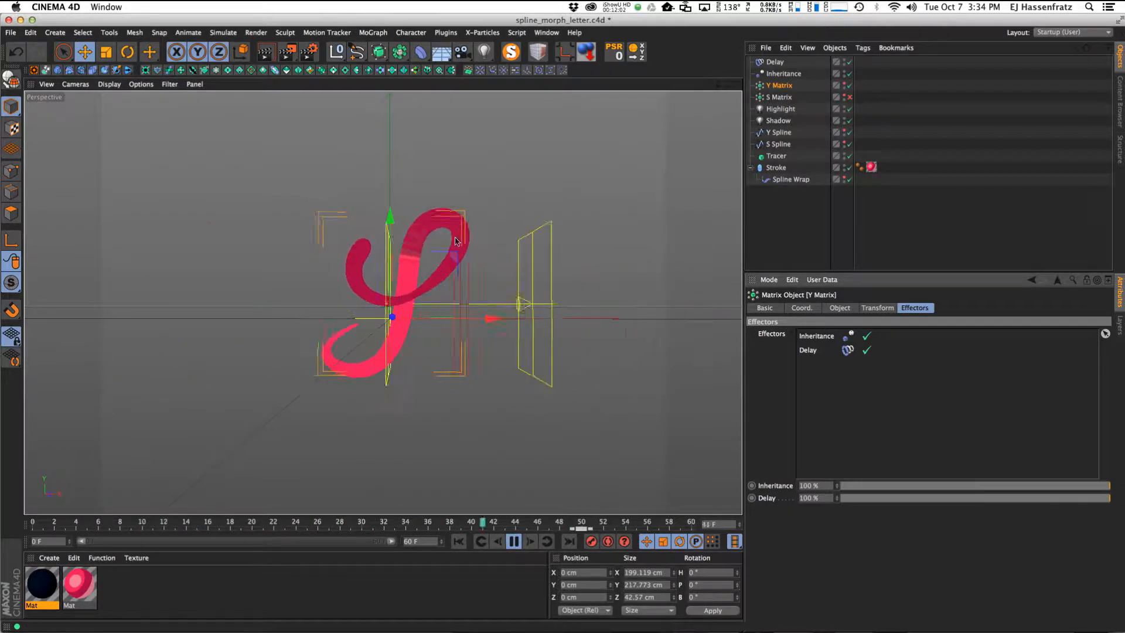
Switch to Chrome to view the "yeah" spline morphing reference on the Tumblr page, and return to Cinema 4D.
{"action": "left_click", "coordinate": [775, 62]}
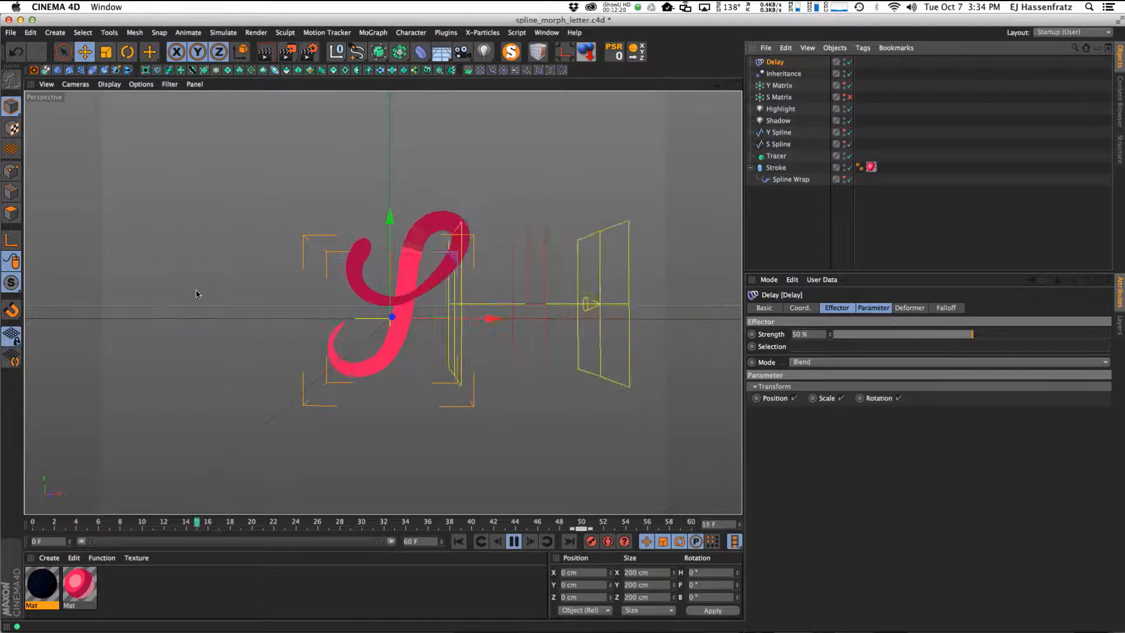
{"action": "key", "text": "super+Tab"}
{"action": "left_click_drag", "start_coordinate": [284, 105], "coordinate": [396, 62]}
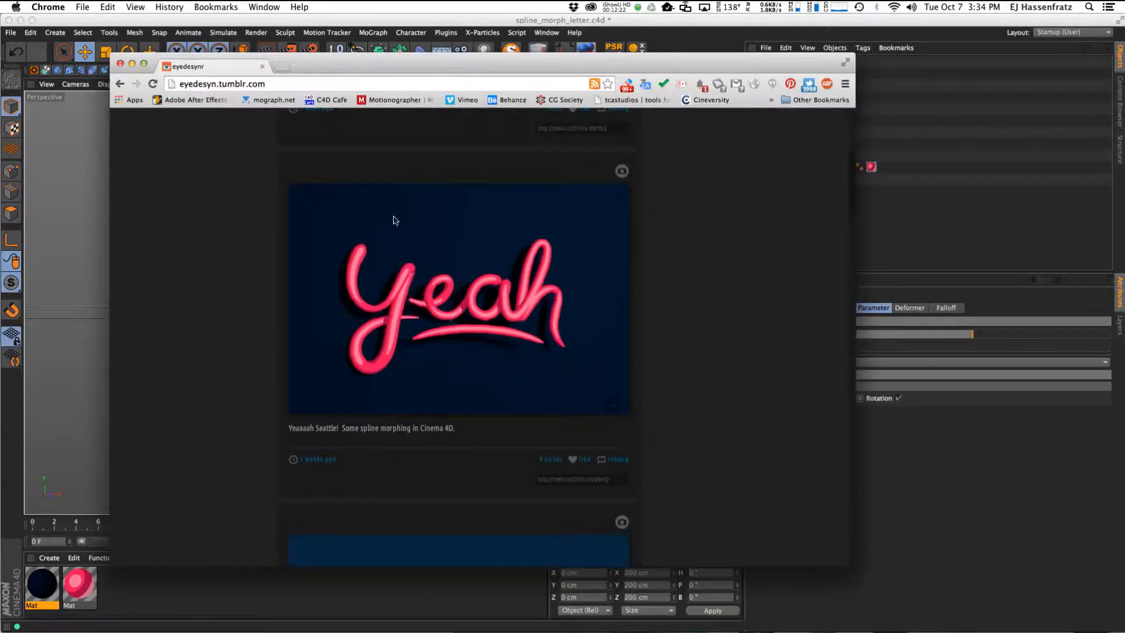
{"action": "key", "text": "super+Tab"}
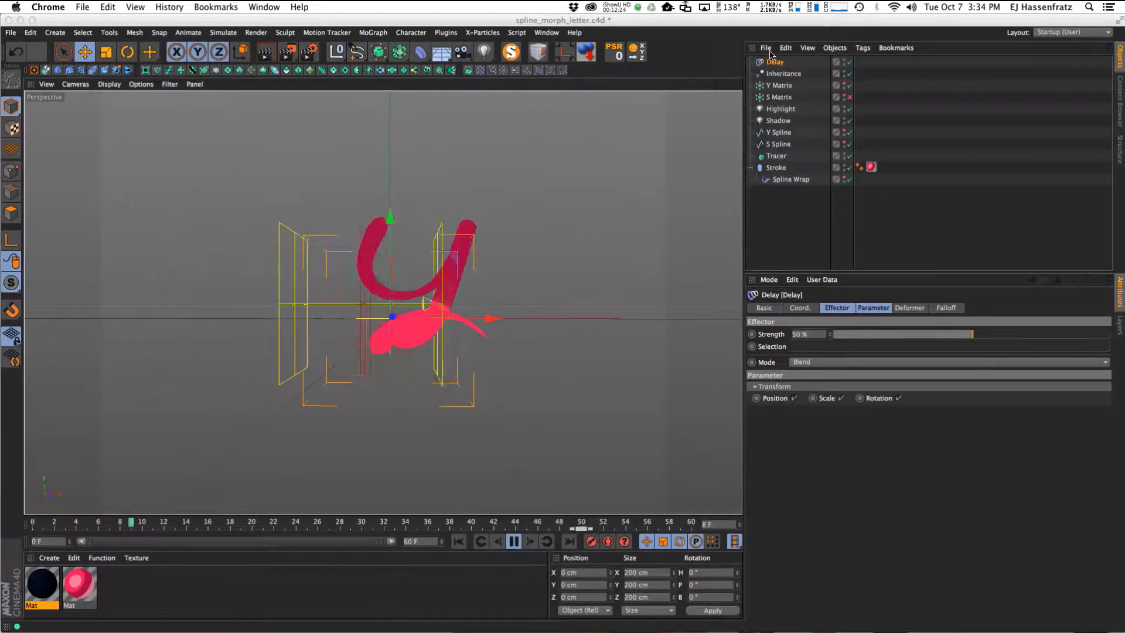
Rename the Delay effector as Delay Blend.
{"action": "left_click", "coordinate": [778, 74]}
{"action": "left_click", "coordinate": [780, 85]}
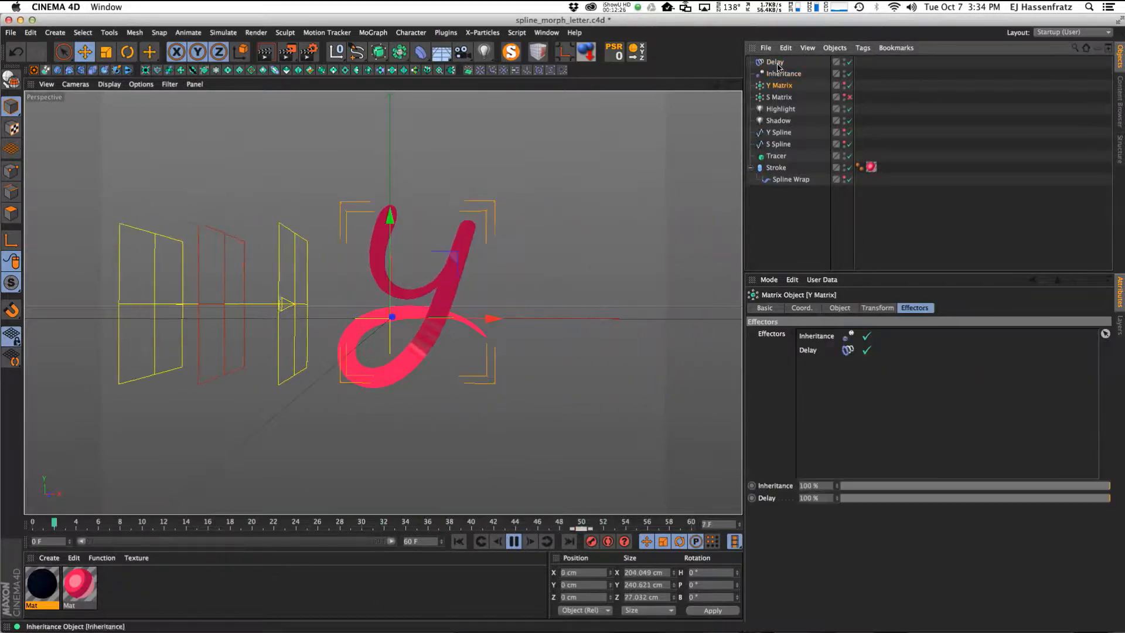
{"action": "left_click", "coordinate": [778, 65]}
{"action": "double_click", "coordinate": [778, 62]}
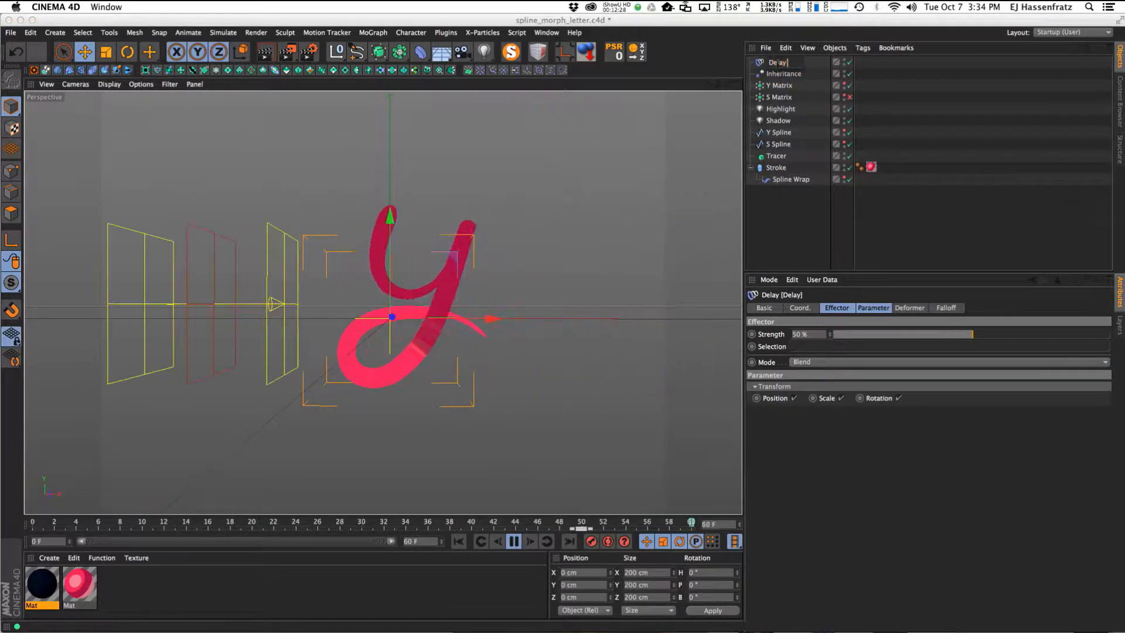
{"action": "type", "text": "Blend"}
{"action": "key", "text": "Return"}
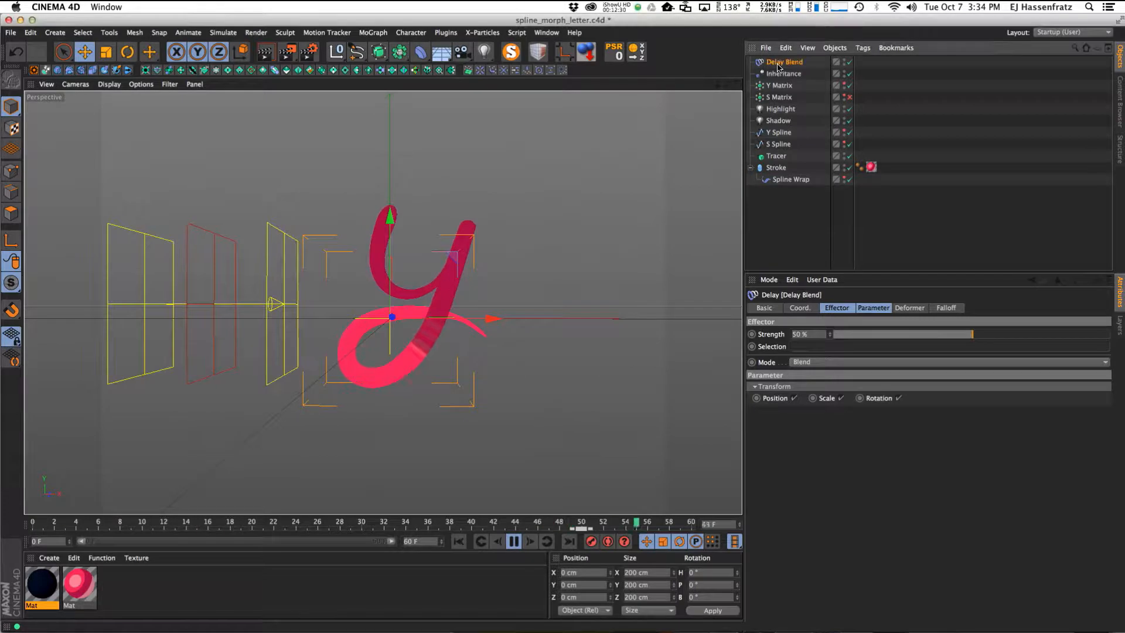
Add a second Delay effector to the Y Matrix and set its mode to Spring.
{"action": "left_click", "coordinate": [779, 85]}
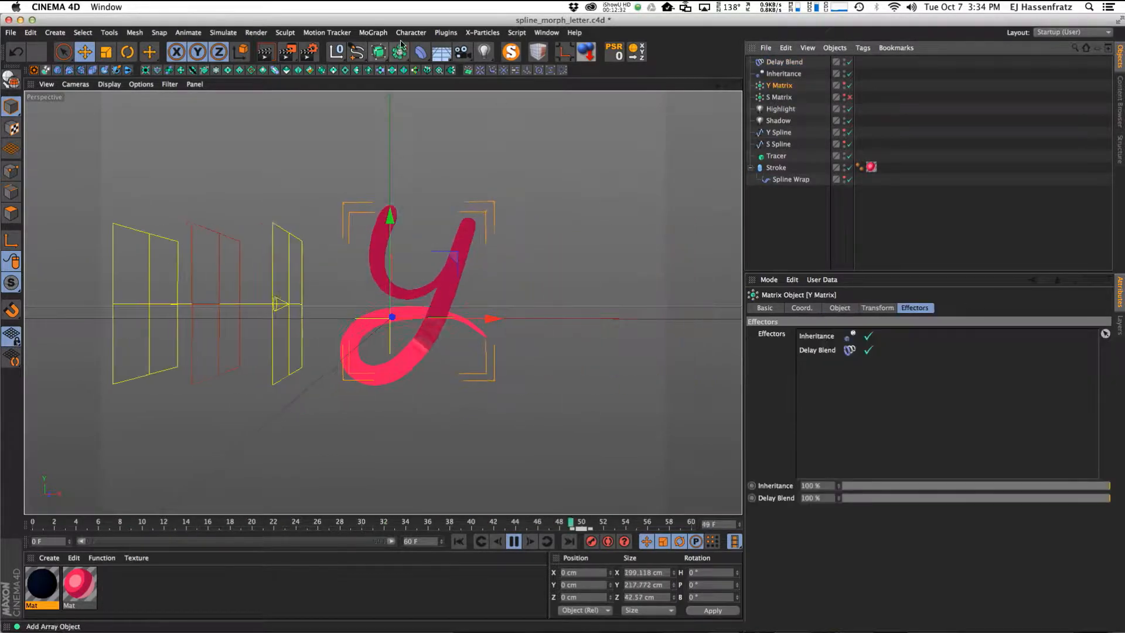
{"action": "left_click", "coordinate": [374, 33]}
{"action": "mouse_move", "coordinate": [402, 52]}
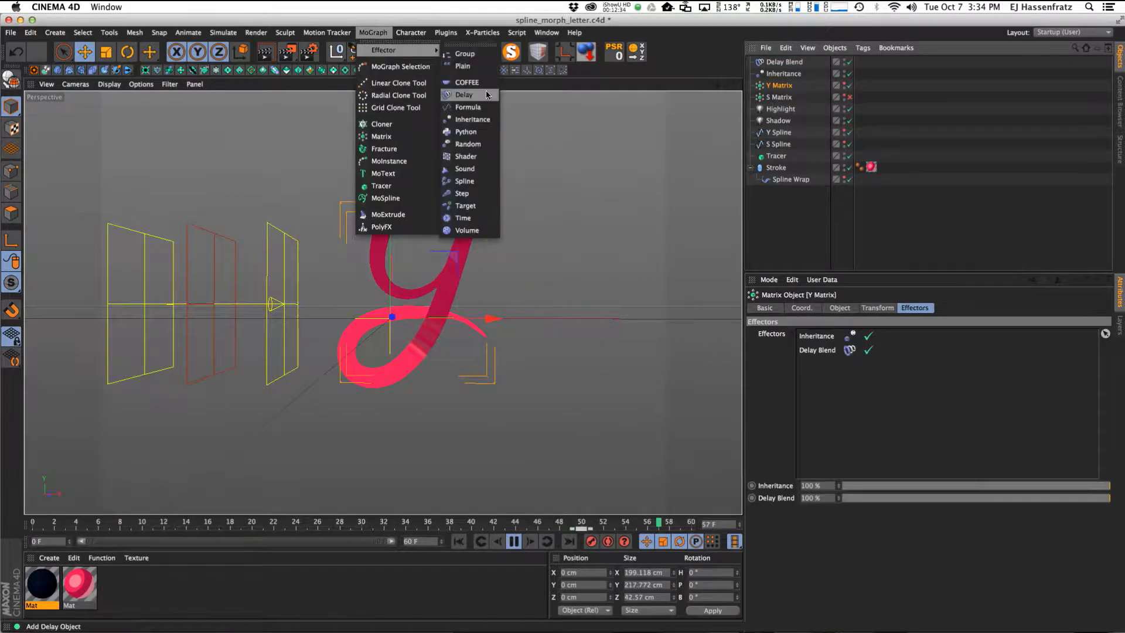
{"action": "left_click", "coordinate": [487, 95]}
{"action": "left_click", "coordinate": [818, 363]}
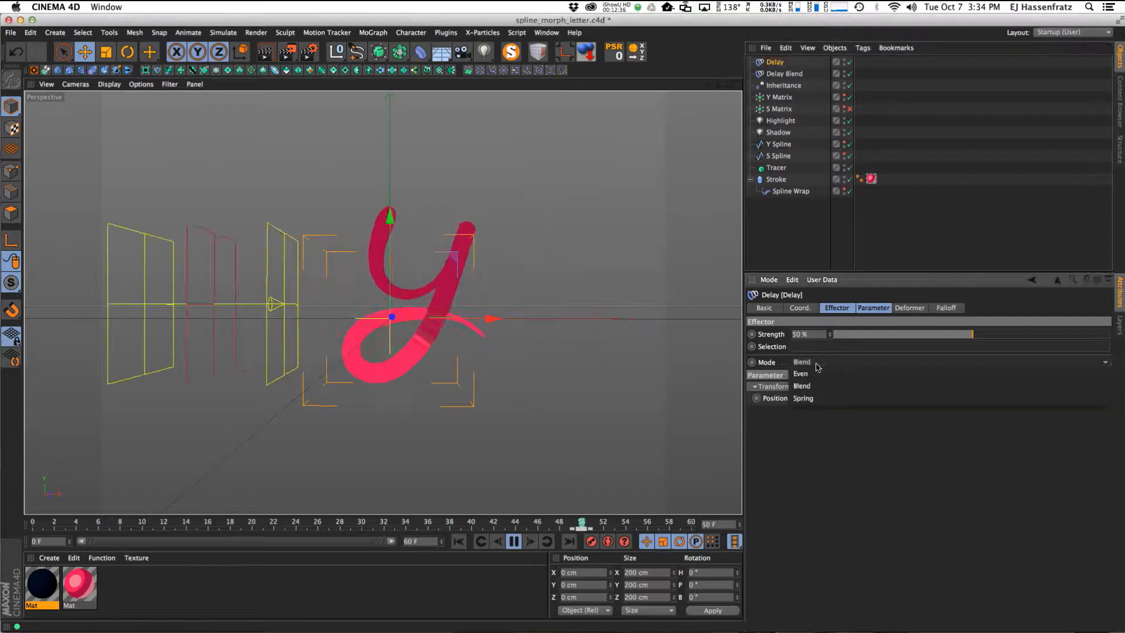
{"action": "left_click", "coordinate": [826, 398]}
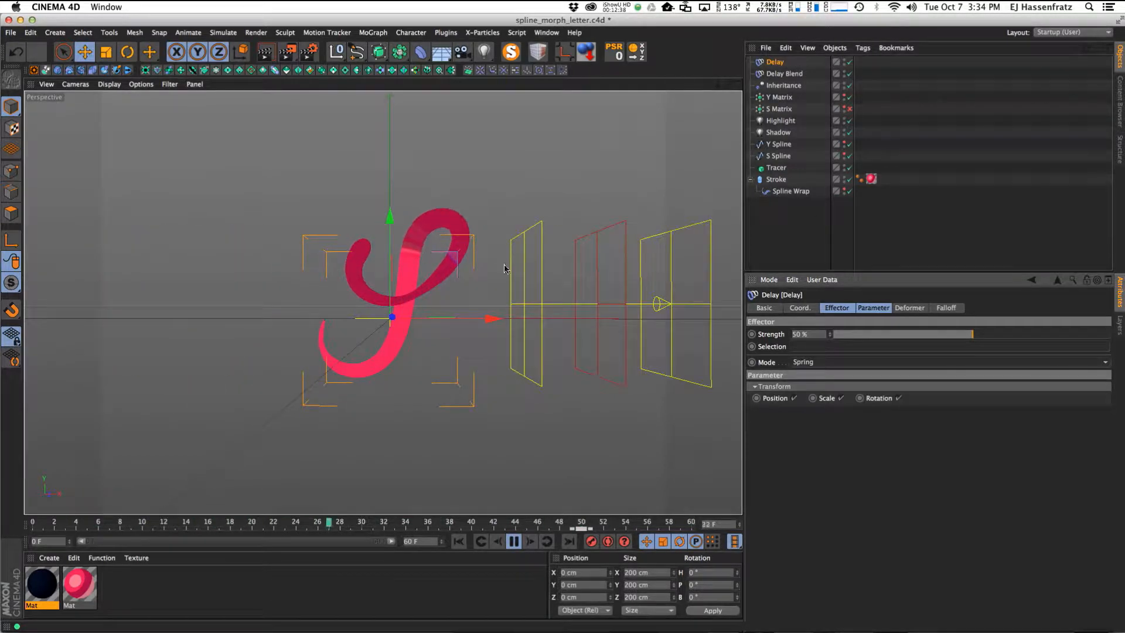
Review the Inheritance effector's settings and place the new Delay above Delay Blend in the Y Matrix's effector list.
{"action": "left_click", "coordinate": [783, 85]}
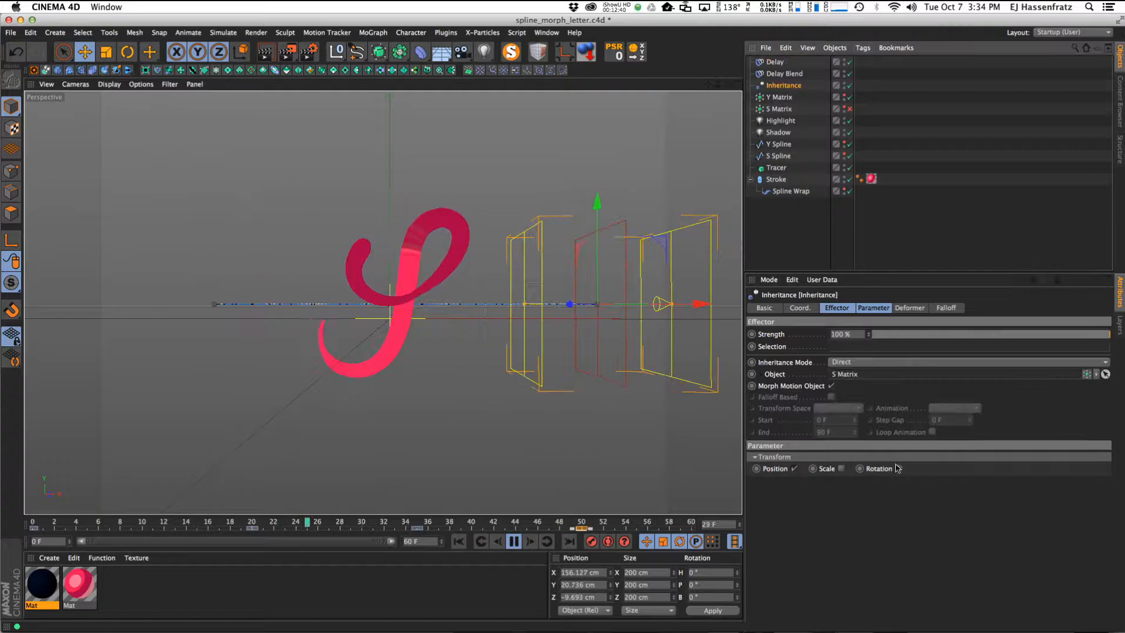
{"action": "left_click", "coordinate": [910, 307]}
{"action": "left_click", "coordinate": [946, 308]}
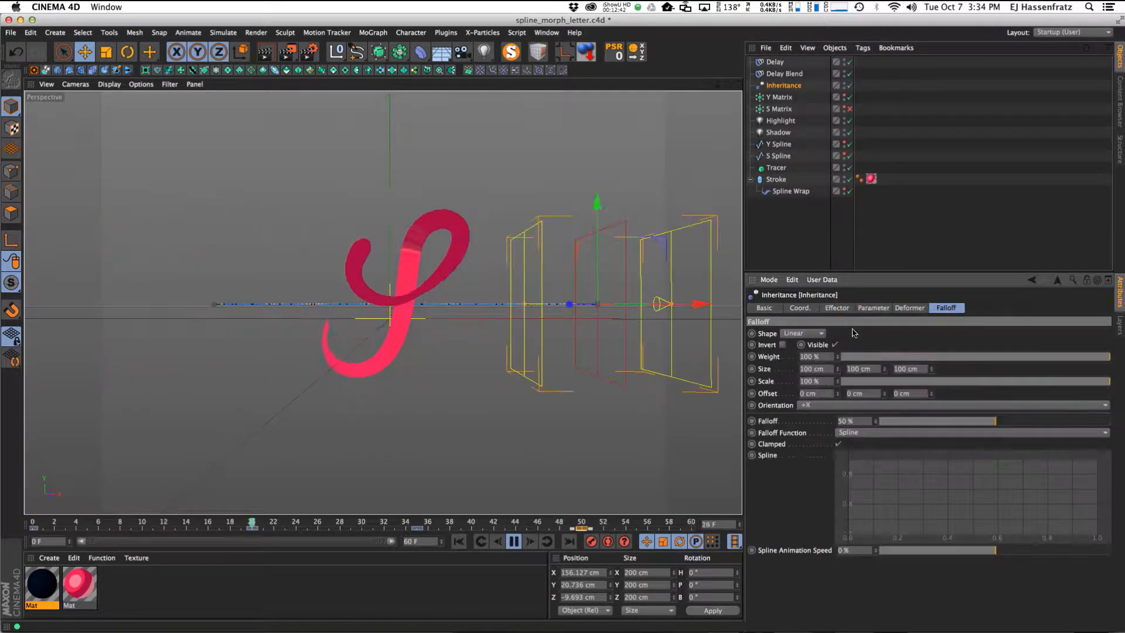
{"action": "left_click", "coordinate": [837, 307]}
{"action": "left_click", "coordinate": [778, 97]}
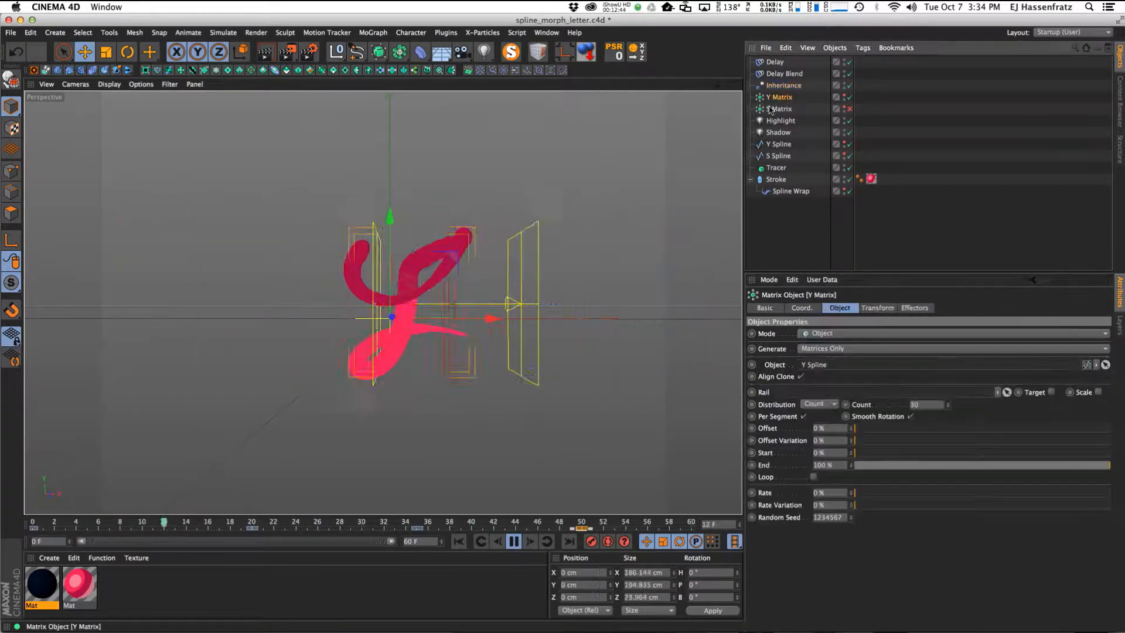
{"action": "left_click", "coordinate": [915, 308]}
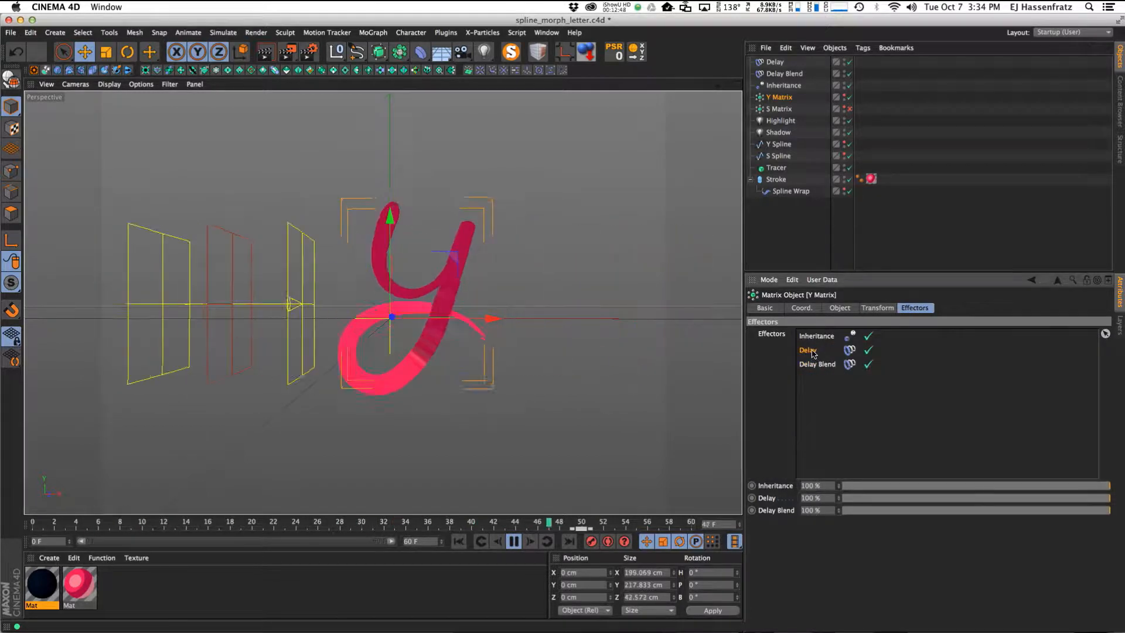
Rename the Spring-mode Delay effector as Delay Spring and set its strength to 70%.
{"action": "left_click", "coordinate": [778, 63]}
{"action": "type", "text": "Spring"}
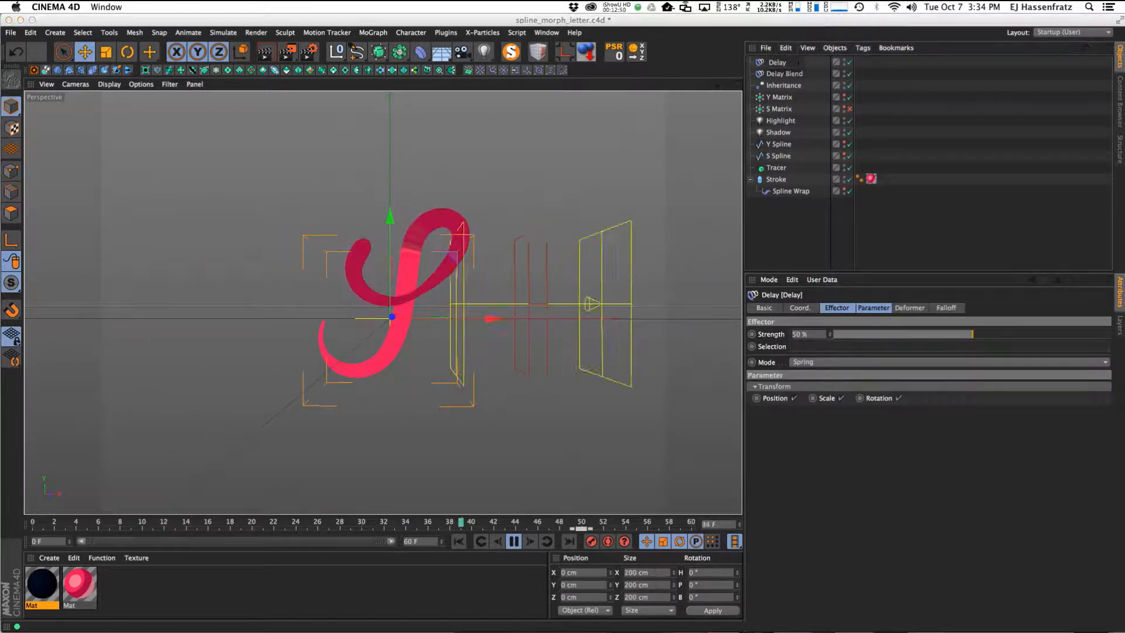
{"action": "key", "text": "Return"}
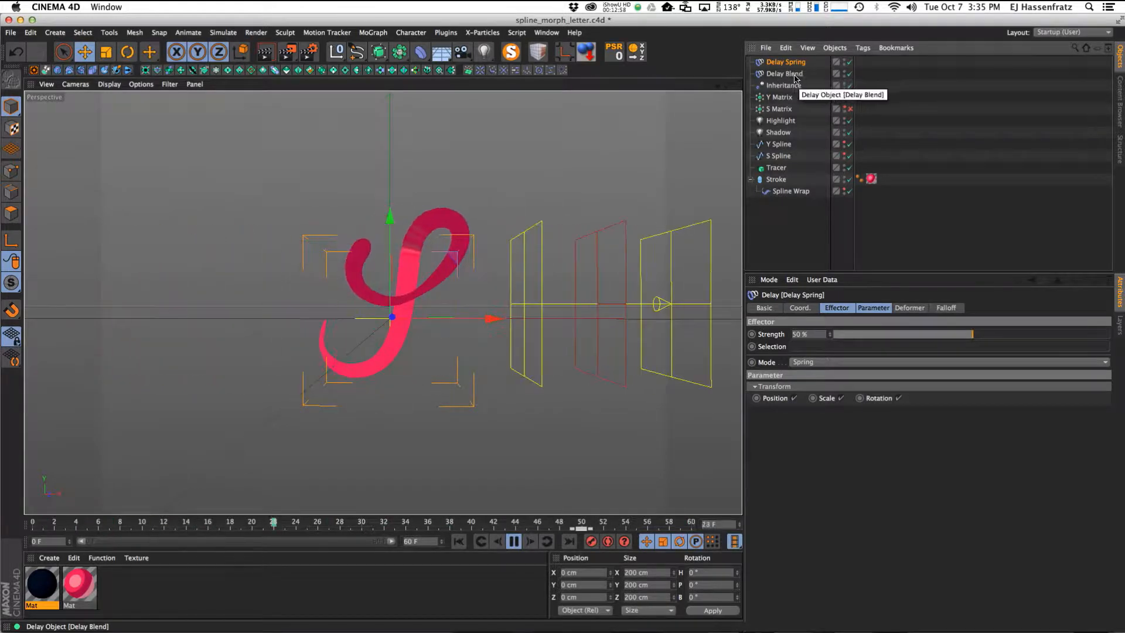
{"action": "left_click", "coordinate": [1016, 335]}
{"action": "double_click", "coordinate": [805, 334]}
{"action": "type", "text": "70"}
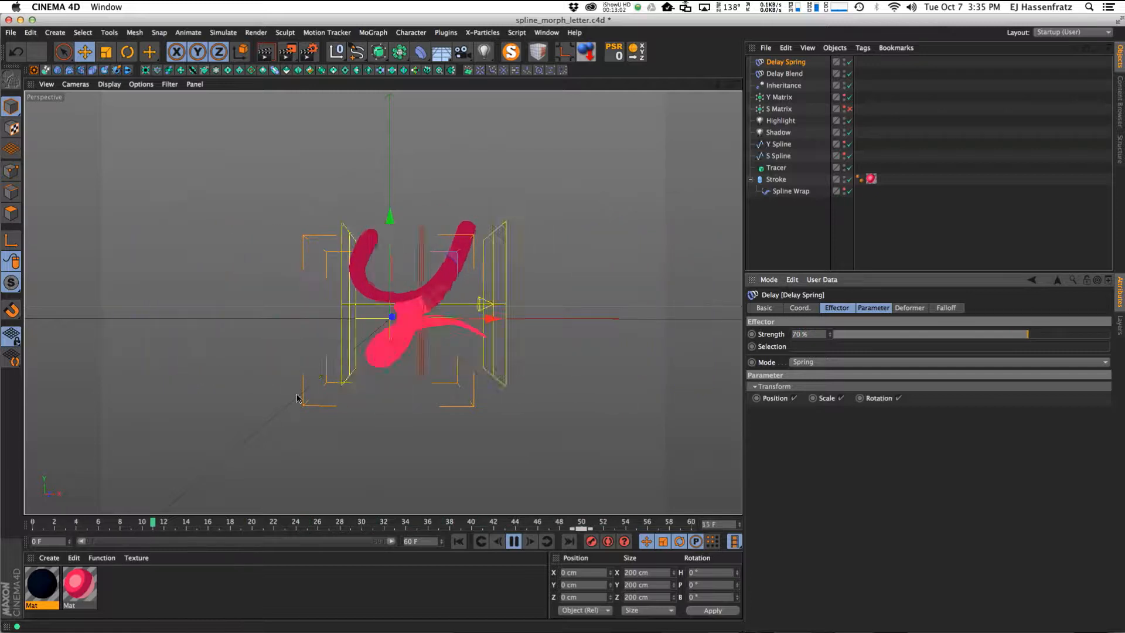
Try several strengths on the Delay Blend effector during playback and settle on 74%.
{"action": "left_click", "coordinate": [784, 74]}
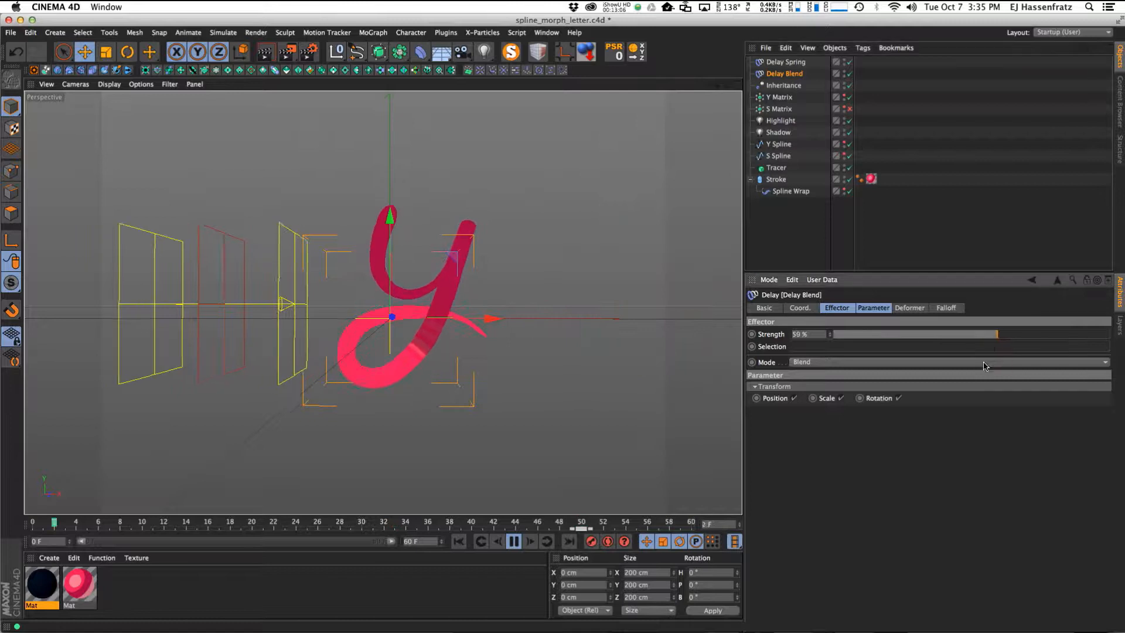
{"action": "mouse_move", "coordinate": [1015, 335]}
{"action": "left_mouse_down"}
{"action": "mouse_move", "coordinate": [1030, 335]}
{"action": "mouse_move", "coordinate": [1008, 335]}
{"action": "left_mouse_up"}
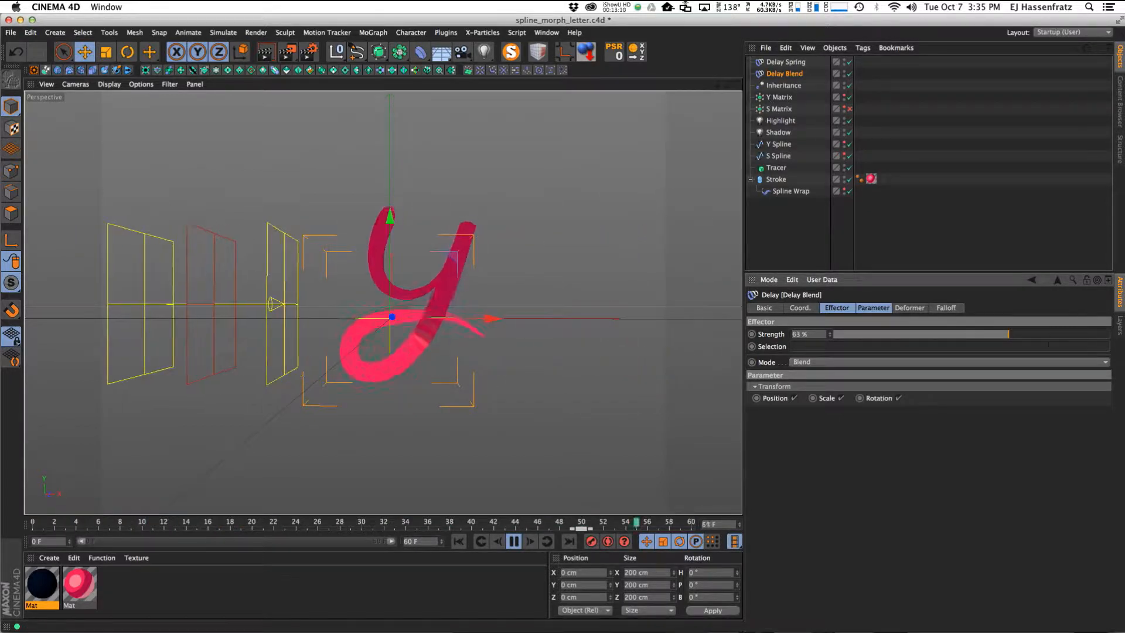
{"action": "left_click", "coordinate": [1095, 335]}
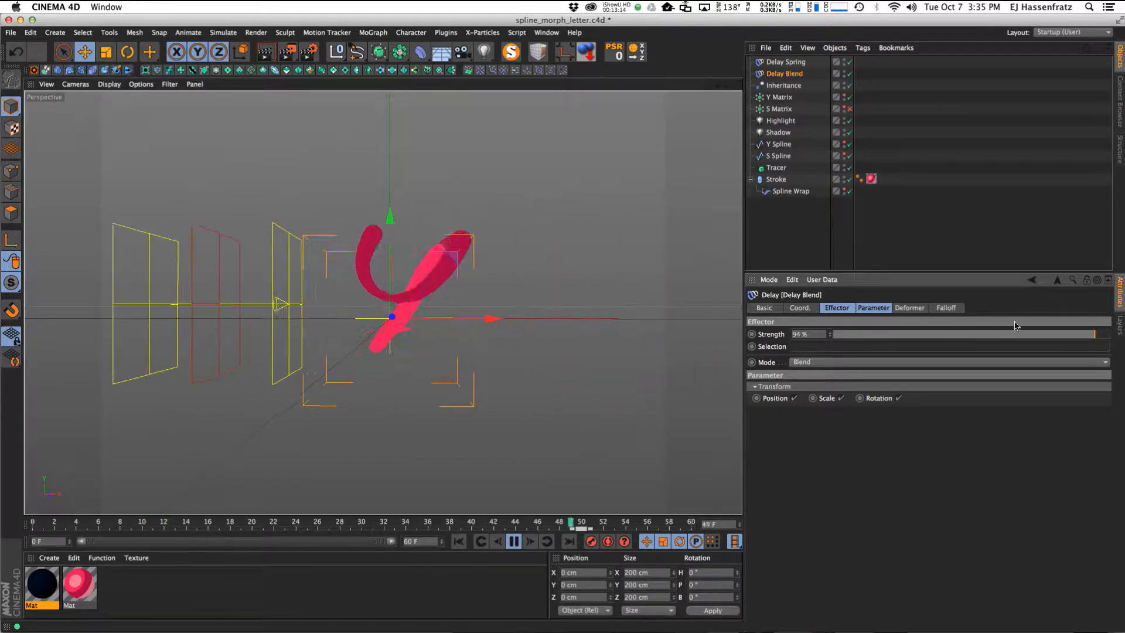
{"action": "left_click", "coordinate": [1038, 335]}
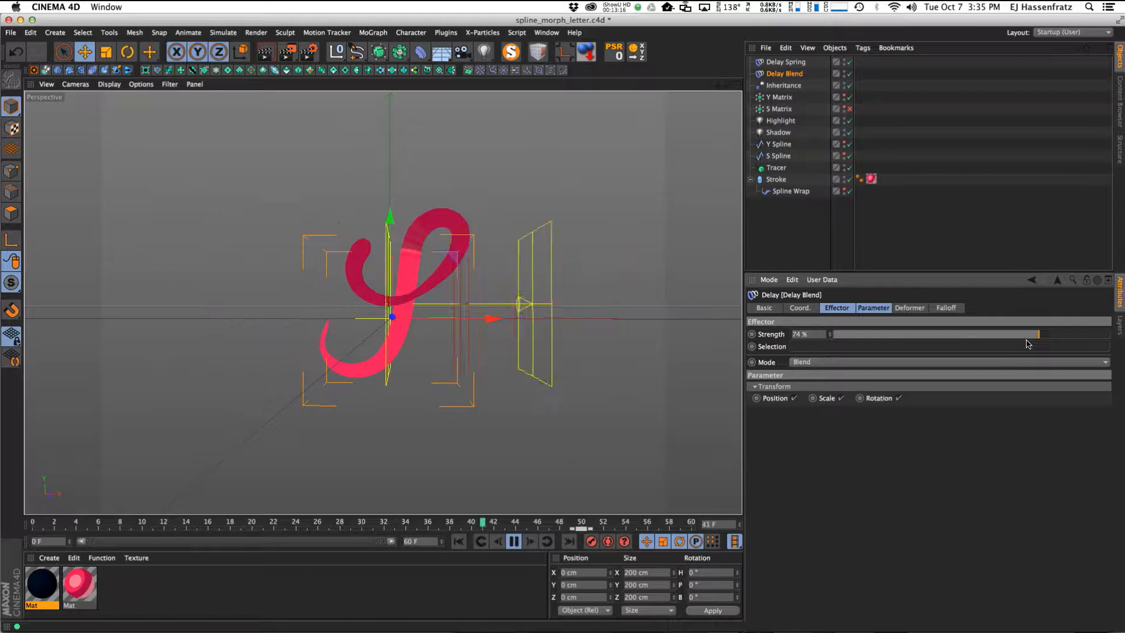
Set the Delay Spring effector's strength to 64% and stop the playback.
{"action": "left_click", "coordinate": [797, 62]}
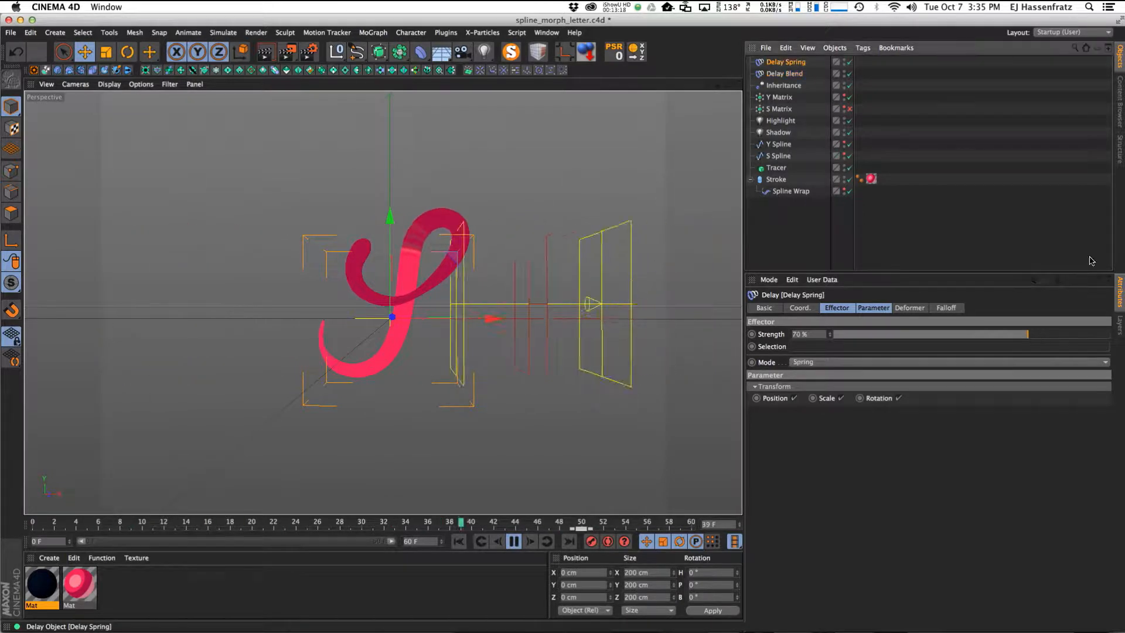
{"action": "left_click", "coordinate": [979, 335]}
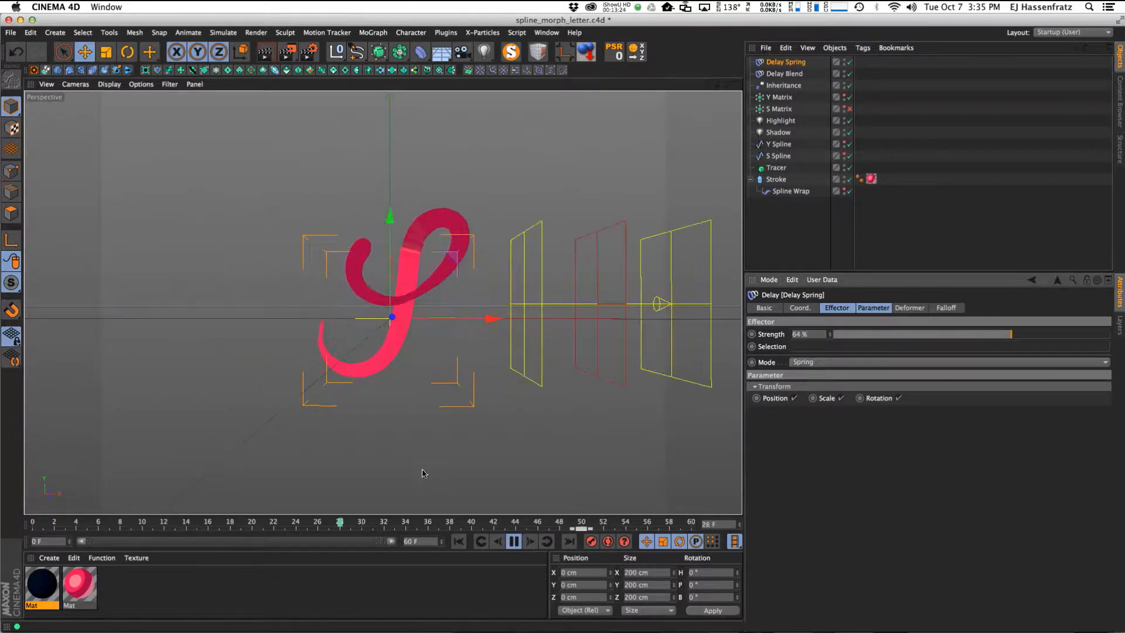
{"action": "left_click", "coordinate": [514, 542]}
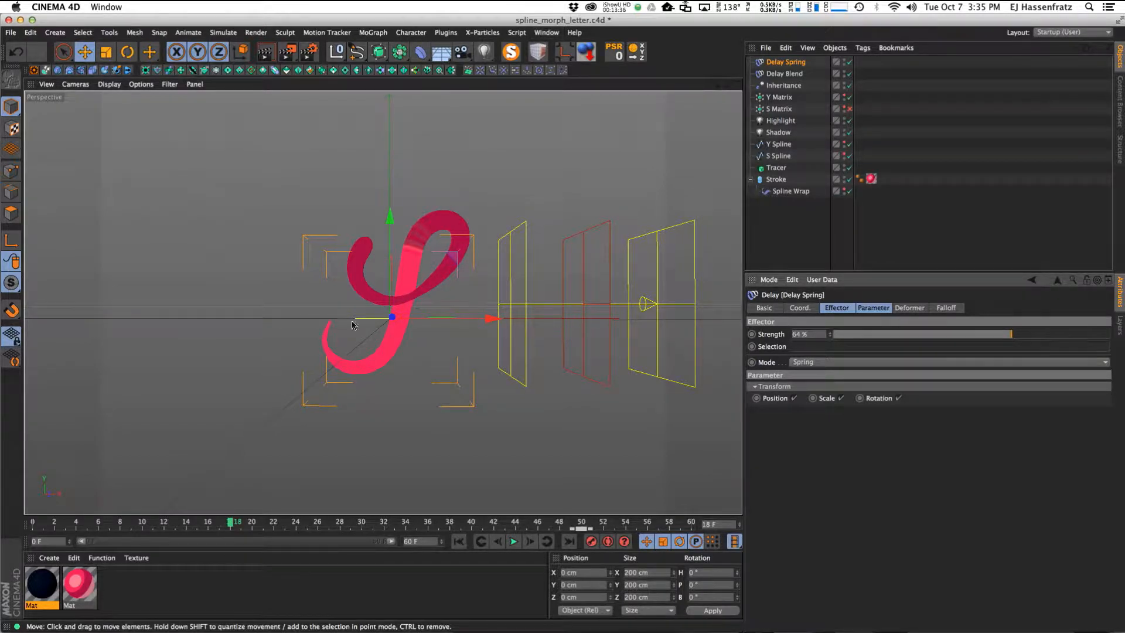
Switch to the 02_text_spline_morphing.c4d scene, check the finished Yeah render in the browser, and play the scene's animation with more of the object list showing.
{"action": "left_click", "coordinate": [546, 32]}
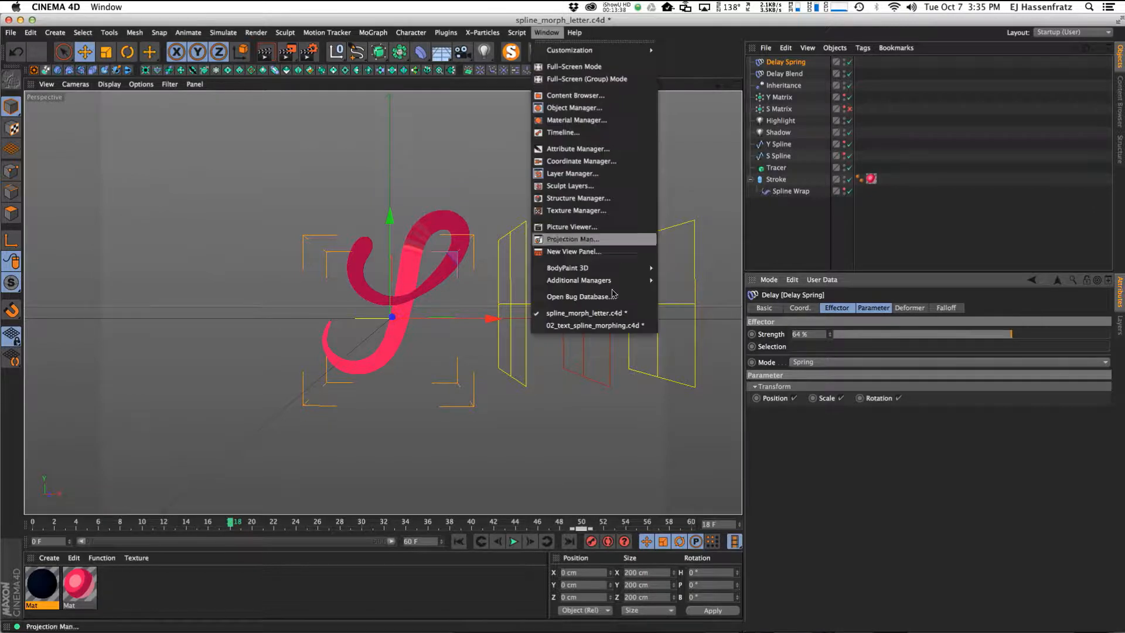
{"action": "left_click", "coordinate": [606, 326]}
{"action": "left_click_drag", "start_coordinate": [0, 109], "coordinate": [675, 68]}
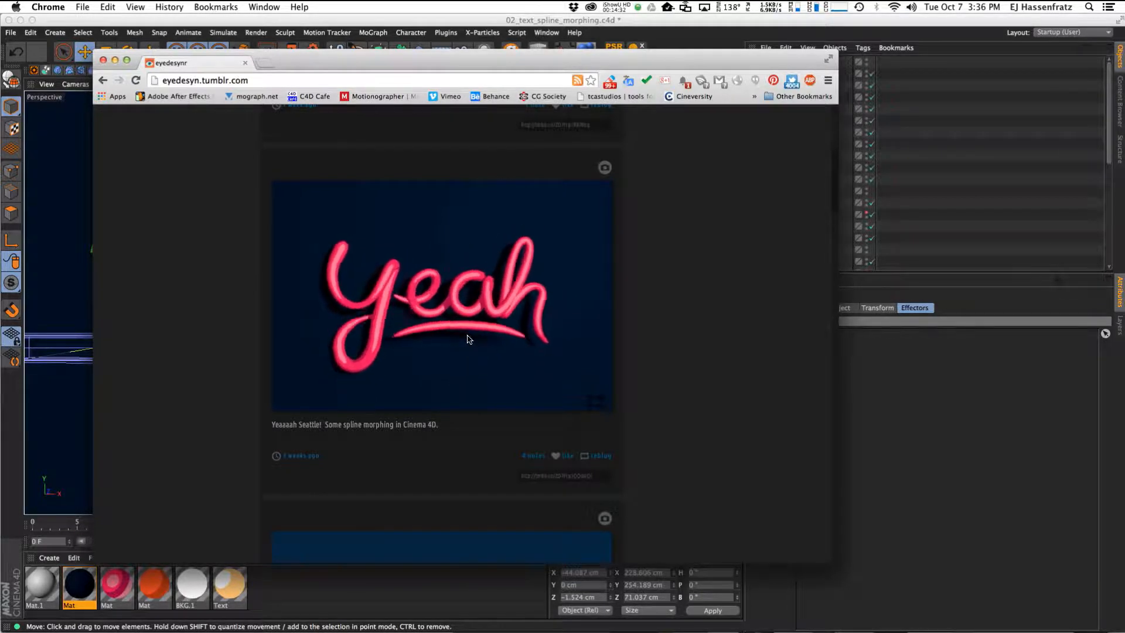
{"action": "key", "text": "super+w"}
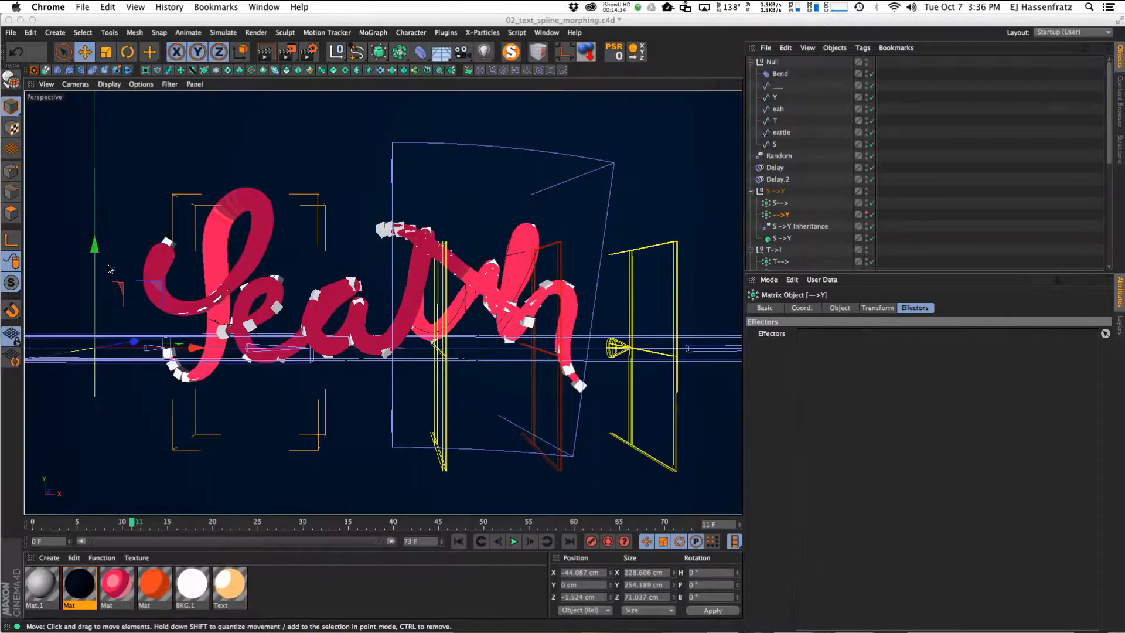
{"action": "left_click", "coordinate": [568, 107]}
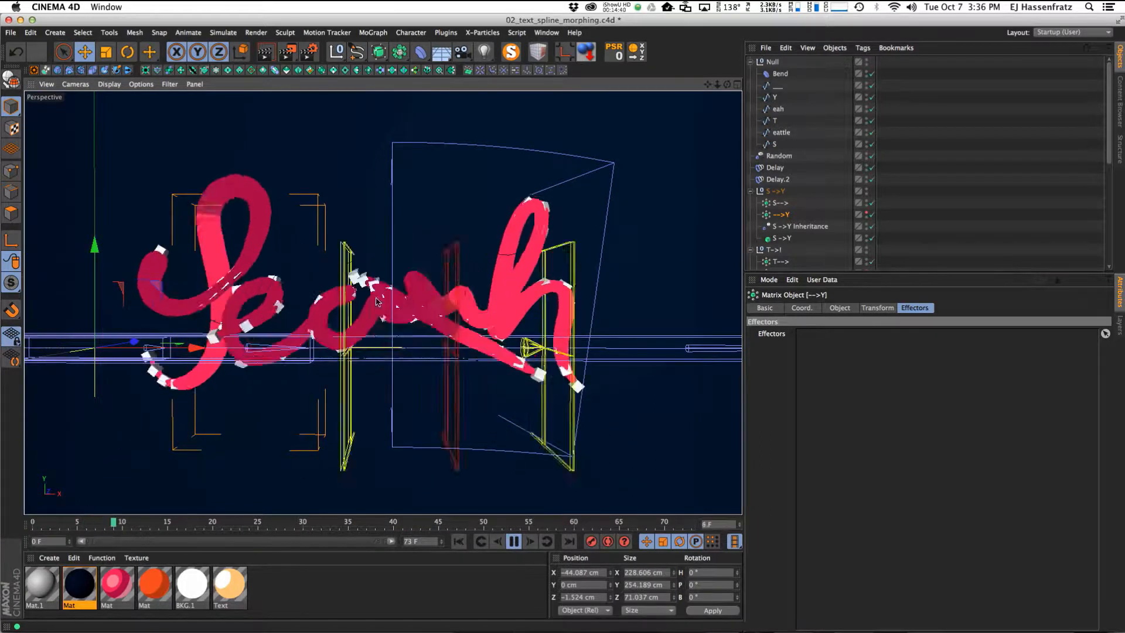
{"action": "left_click_drag", "start_coordinate": [904, 272], "coordinate": [904, 454]}
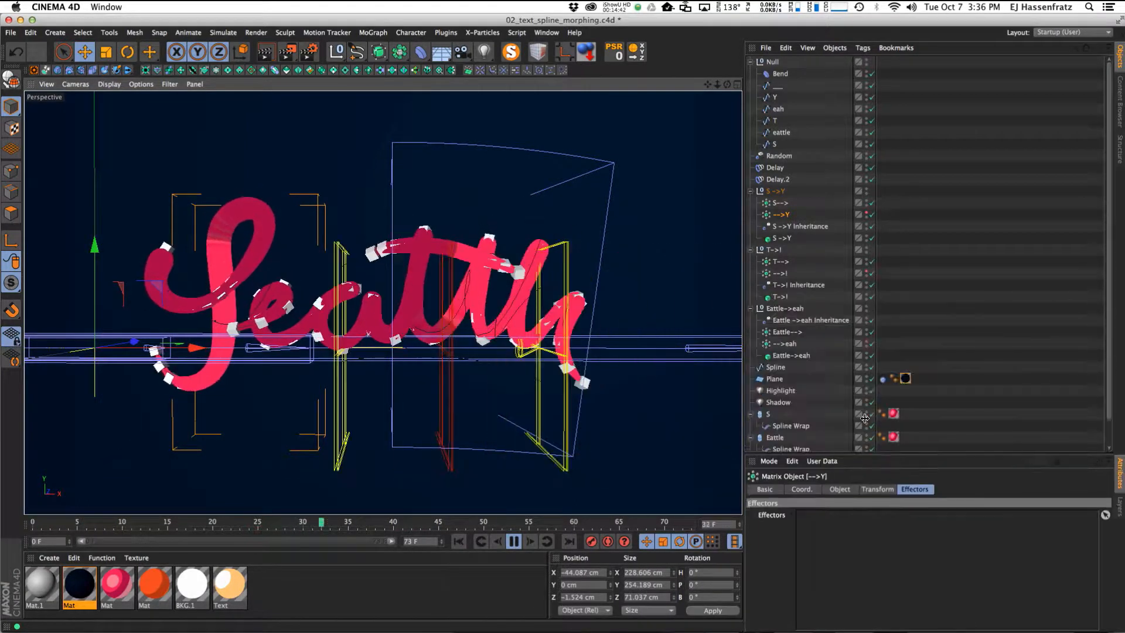
Examine the Eattle-to-eah Matrix objects with their effectors and the source splines for the underline, eah and eattle.
{"action": "left_click", "coordinate": [783, 332]}
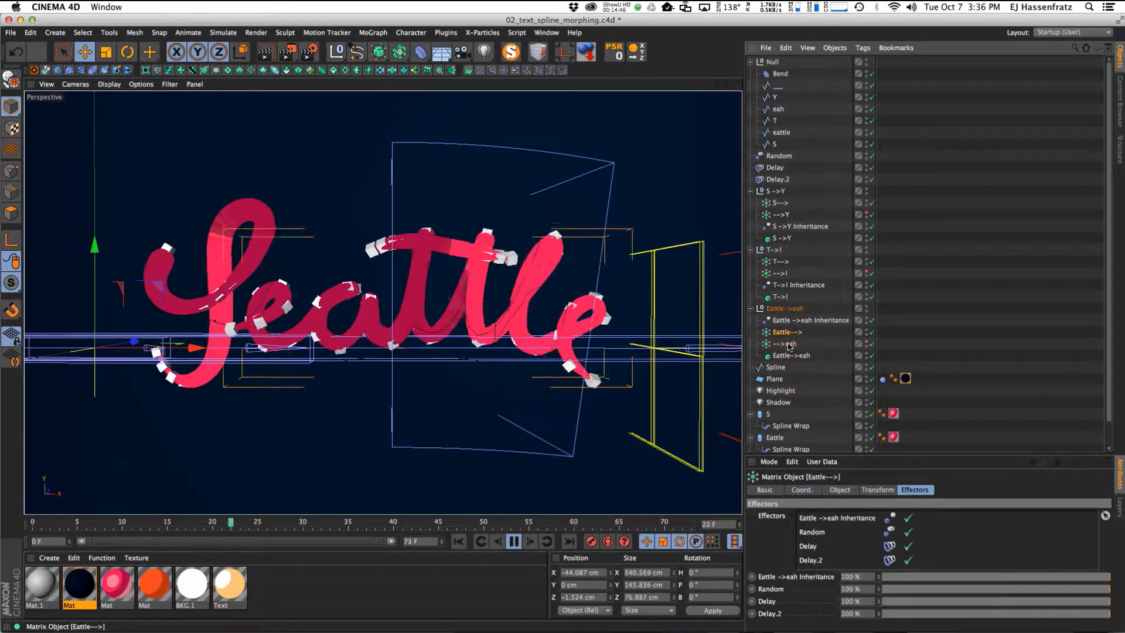
{"action": "left_click", "coordinate": [791, 344]}
{"action": "scroll", "coordinate": [788, 357], "scroll_direction": "down", "scroll_amount": 1}
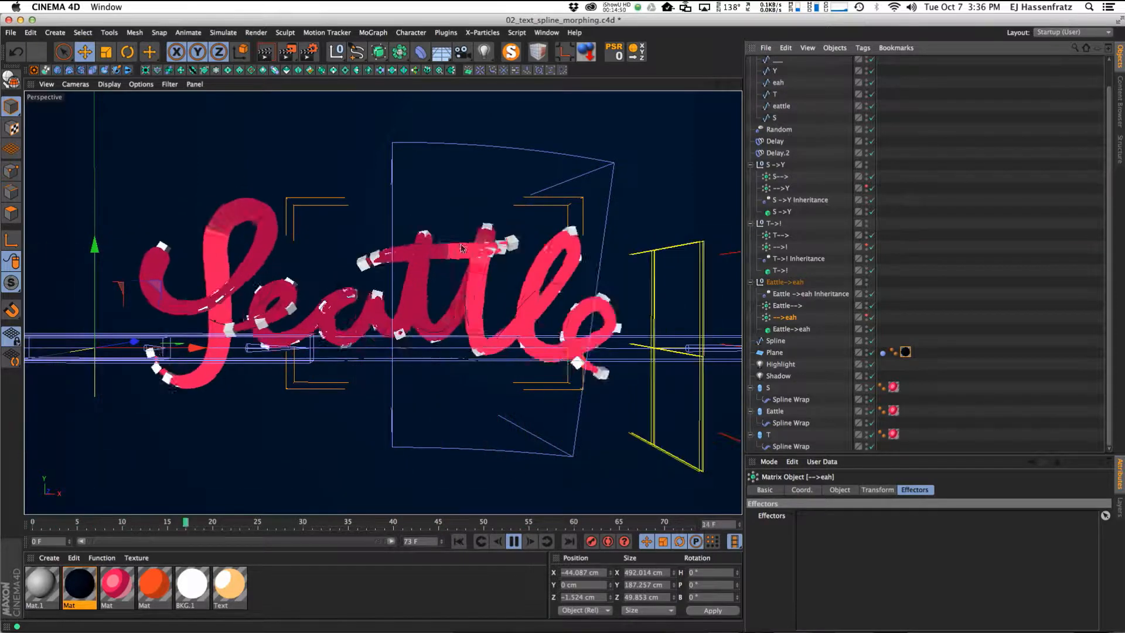
{"action": "scroll", "coordinate": [782, 85], "scroll_direction": "up", "scroll_amount": 2}
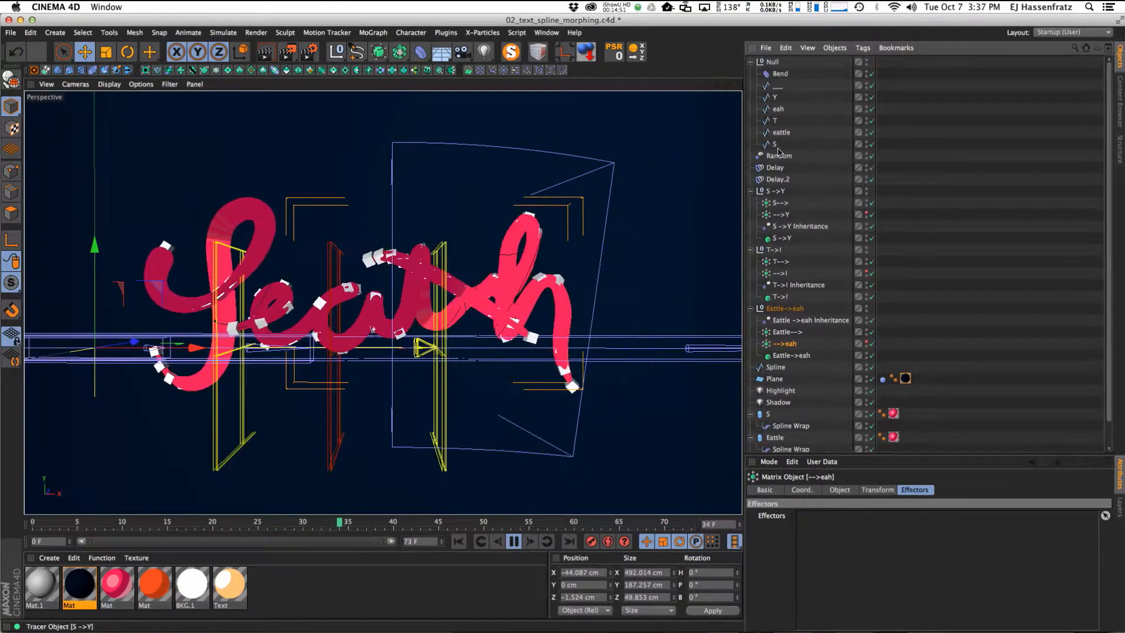
{"action": "left_click", "coordinate": [776, 86]}
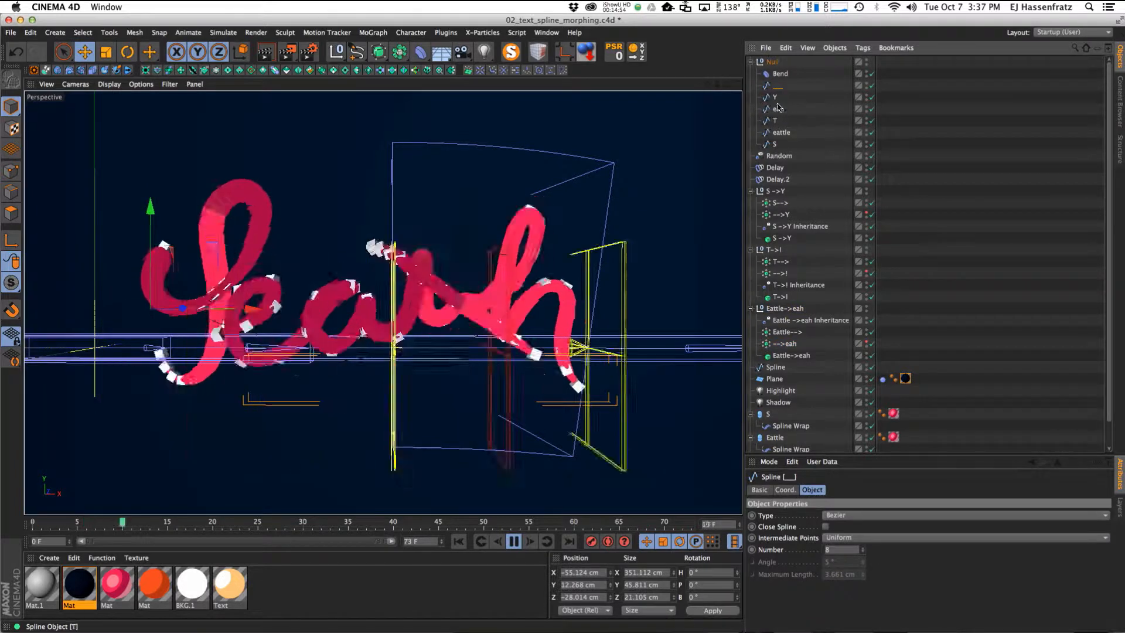
{"action": "left_click", "coordinate": [778, 109]}
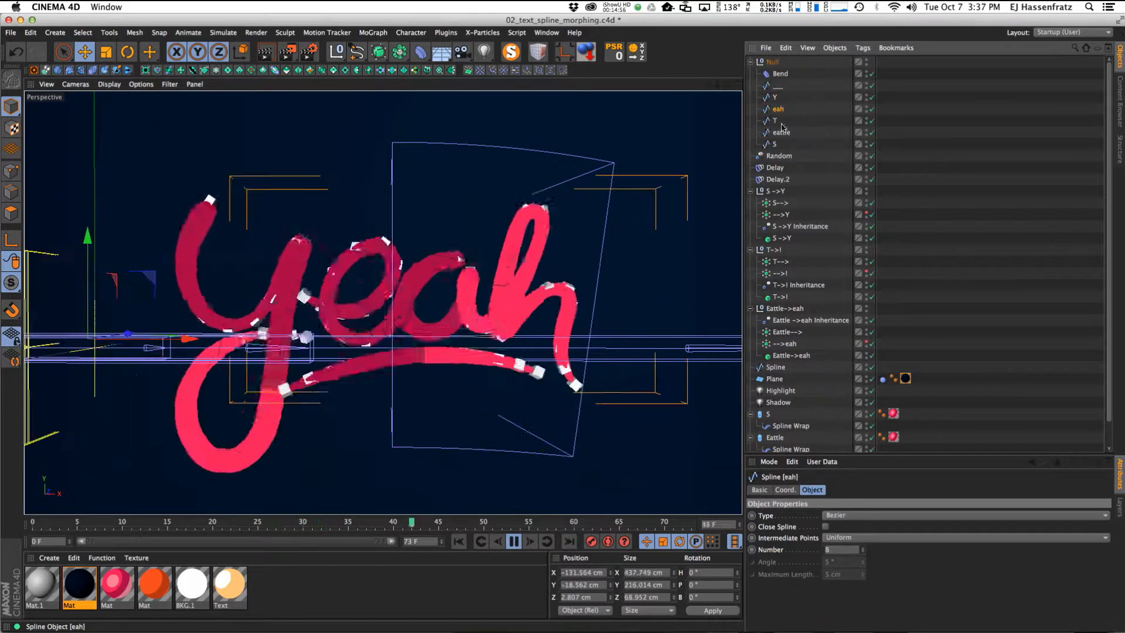
{"action": "left_click", "coordinate": [788, 145]}
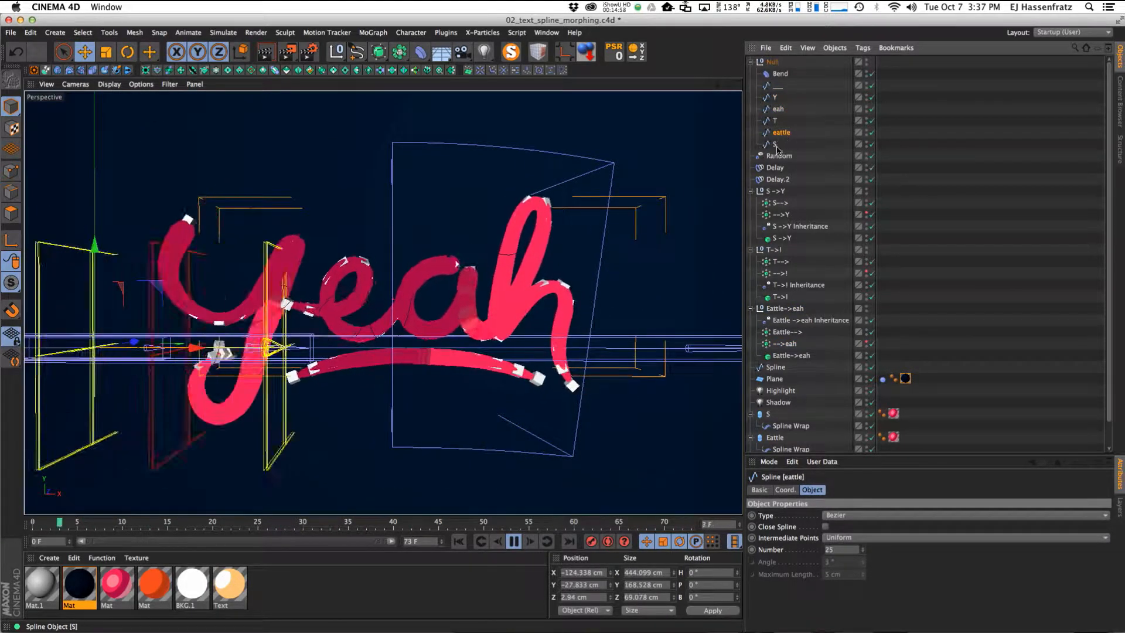
Inspect the Delay and Random effectors' settings in the finished scene and compare the wobble with the Yeah render in the browser.
{"action": "left_click", "coordinate": [778, 179]}
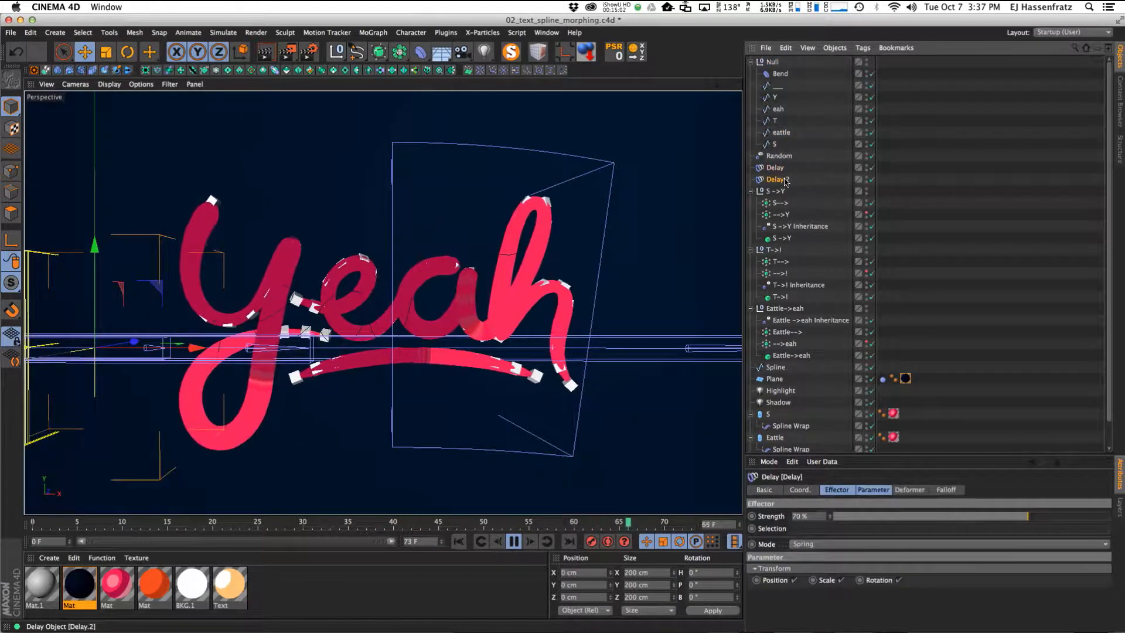
{"action": "left_click", "coordinate": [779, 156]}
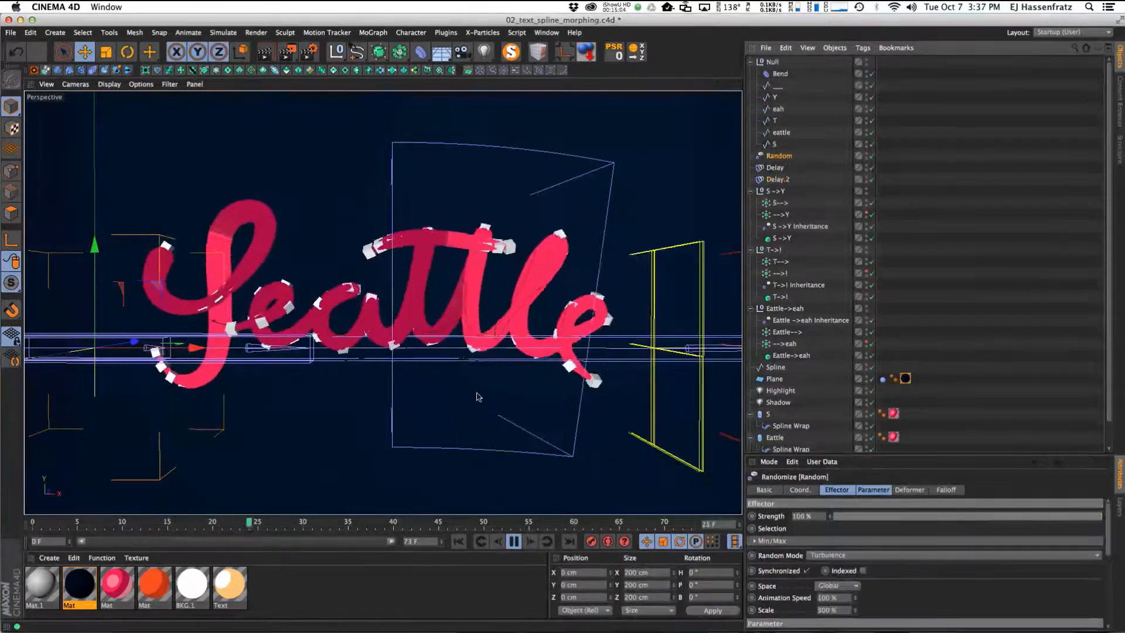
{"action": "left_click", "coordinate": [510, 542]}
{"action": "key", "text": "super+Tab"}
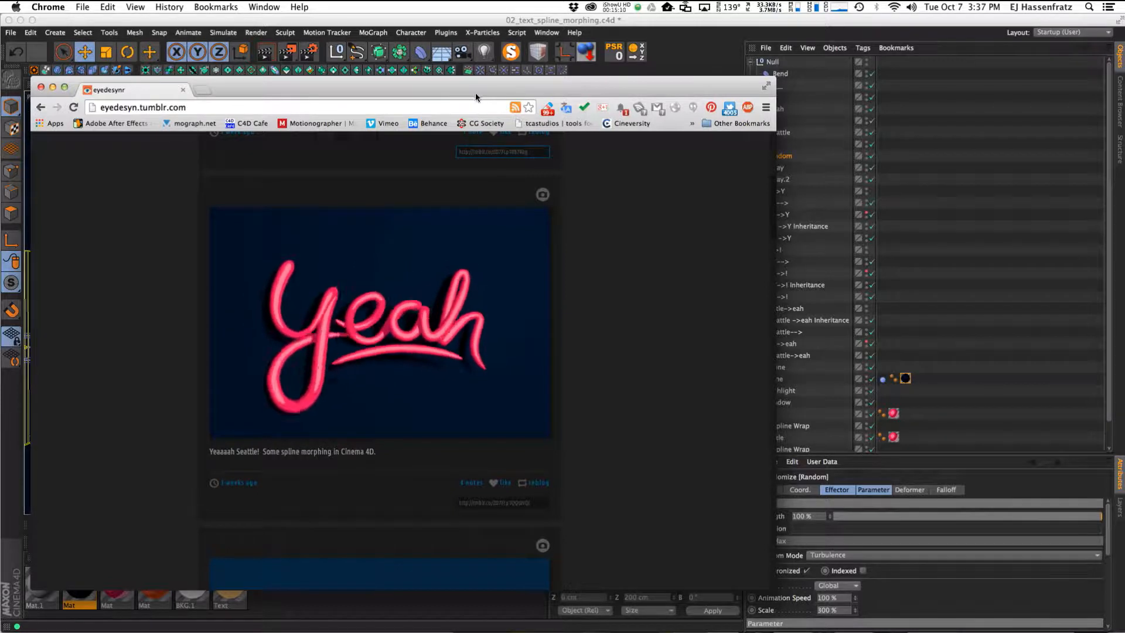
{"action": "left_click_drag", "start_coordinate": [475, 88], "coordinate": [0, 106]}
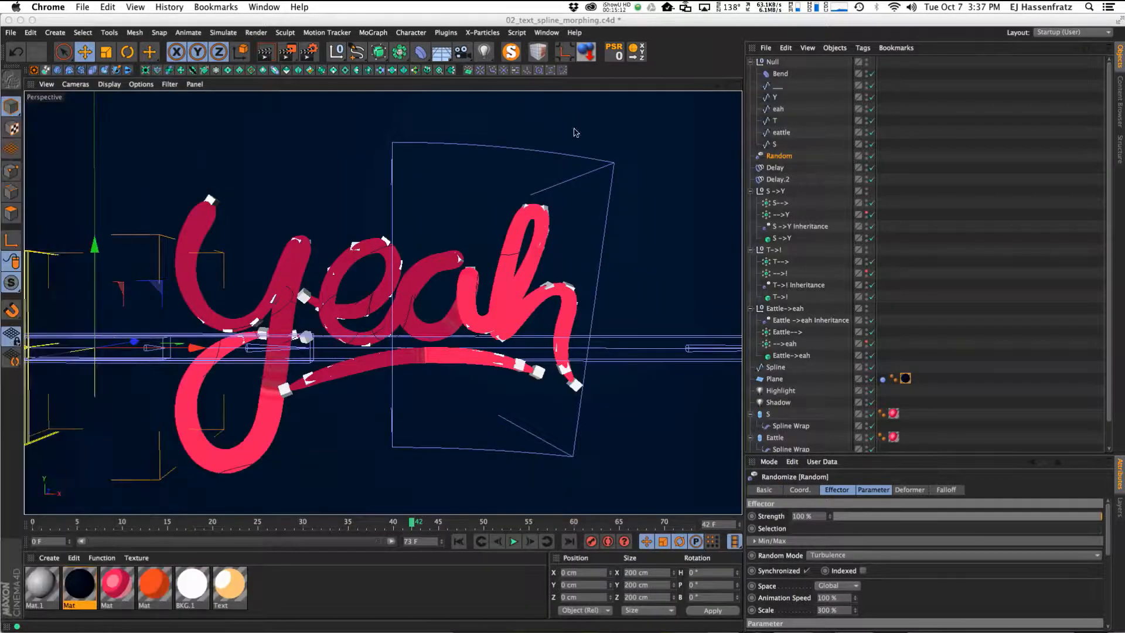
{"action": "left_click", "coordinate": [787, 160]}
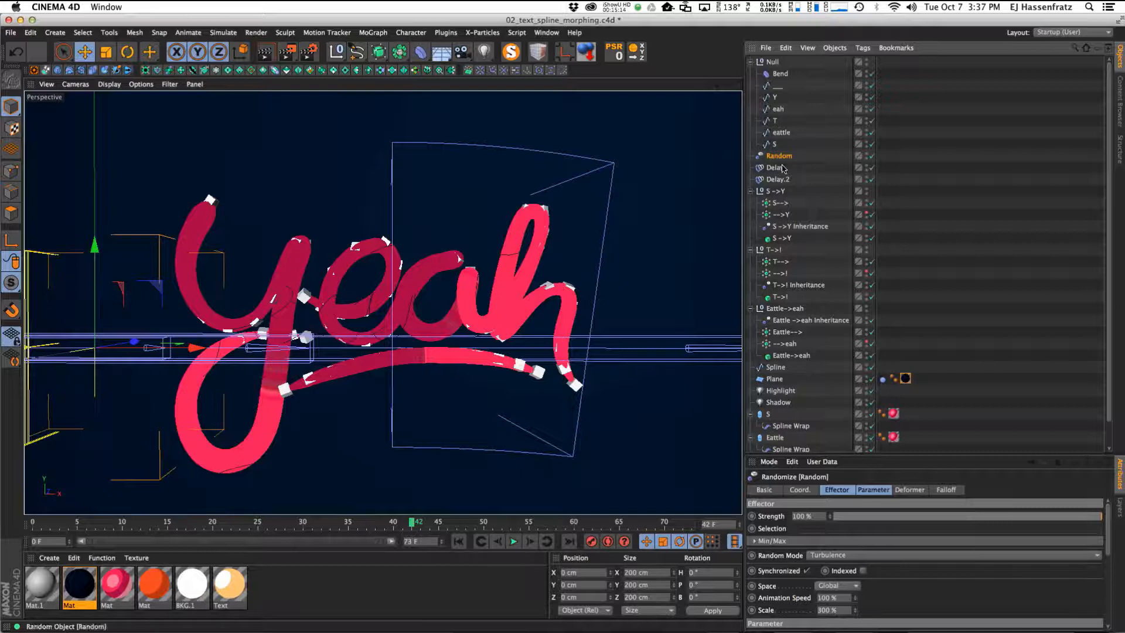
{"action": "left_click_drag", "start_coordinate": [838, 454], "coordinate": [838, 369]}
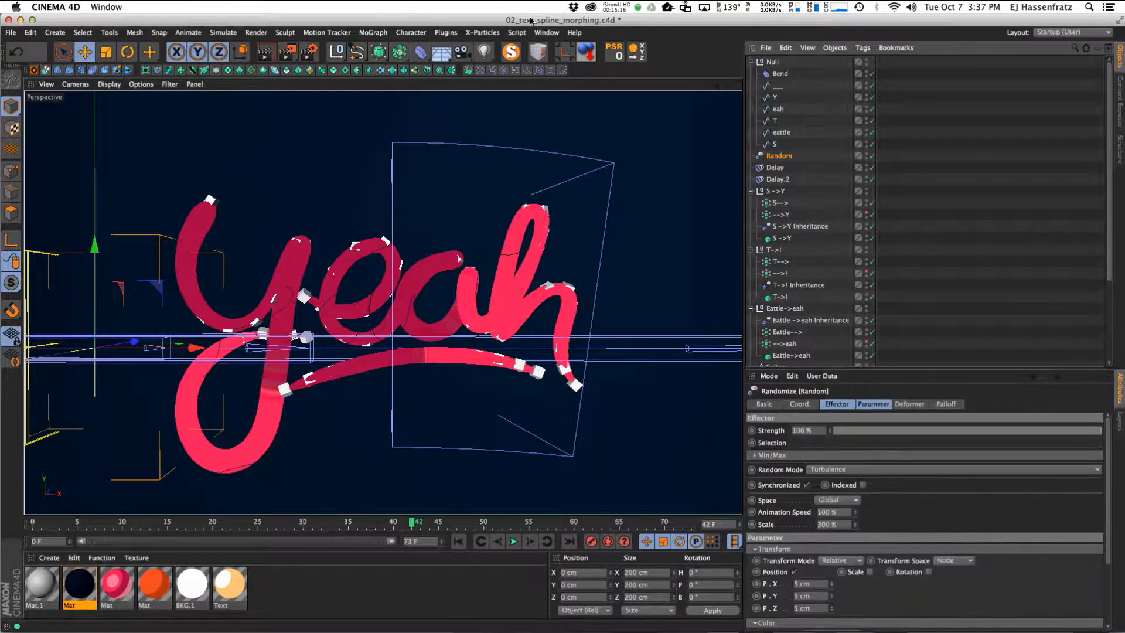
Return to the spline_morph_letter.c4d scene and add a Random effector, leaving more room for object attributes.
{"action": "left_click", "coordinate": [546, 32]}
{"action": "left_click", "coordinate": [585, 313]}
{"action": "left_click", "coordinate": [514, 542]}
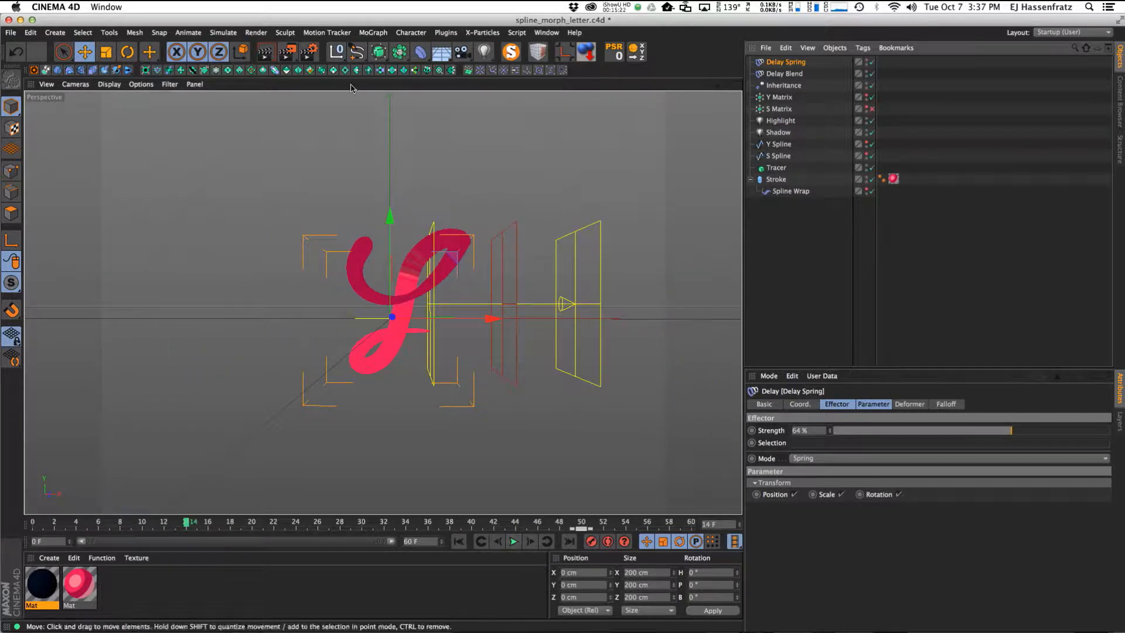
{"action": "left_click", "coordinate": [362, 33]}
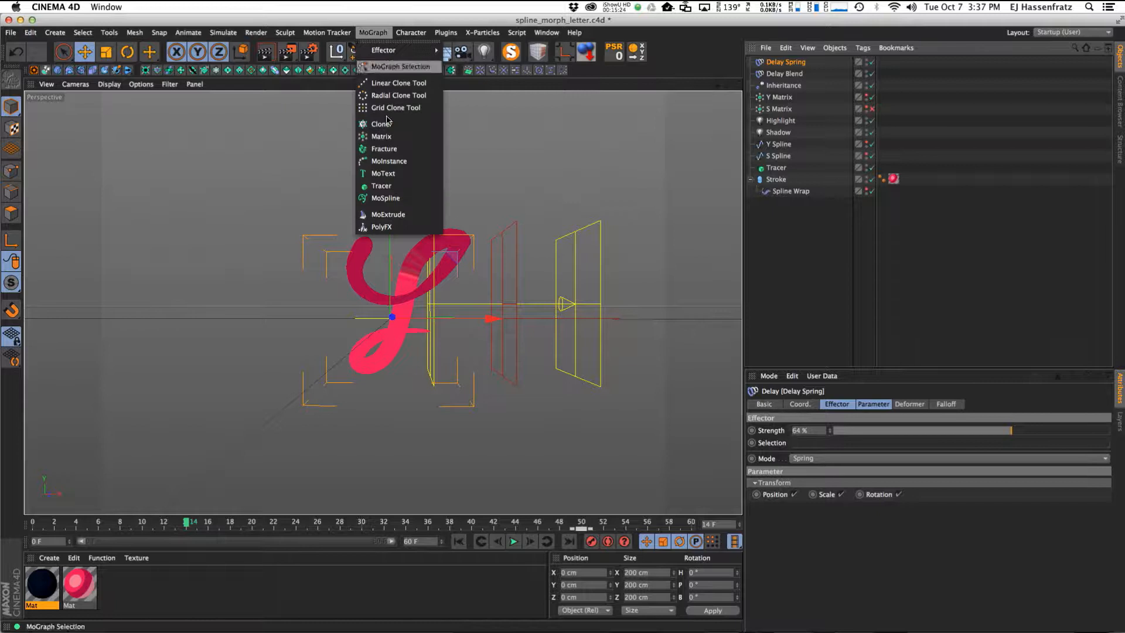
{"action": "mouse_move", "coordinate": [385, 53]}
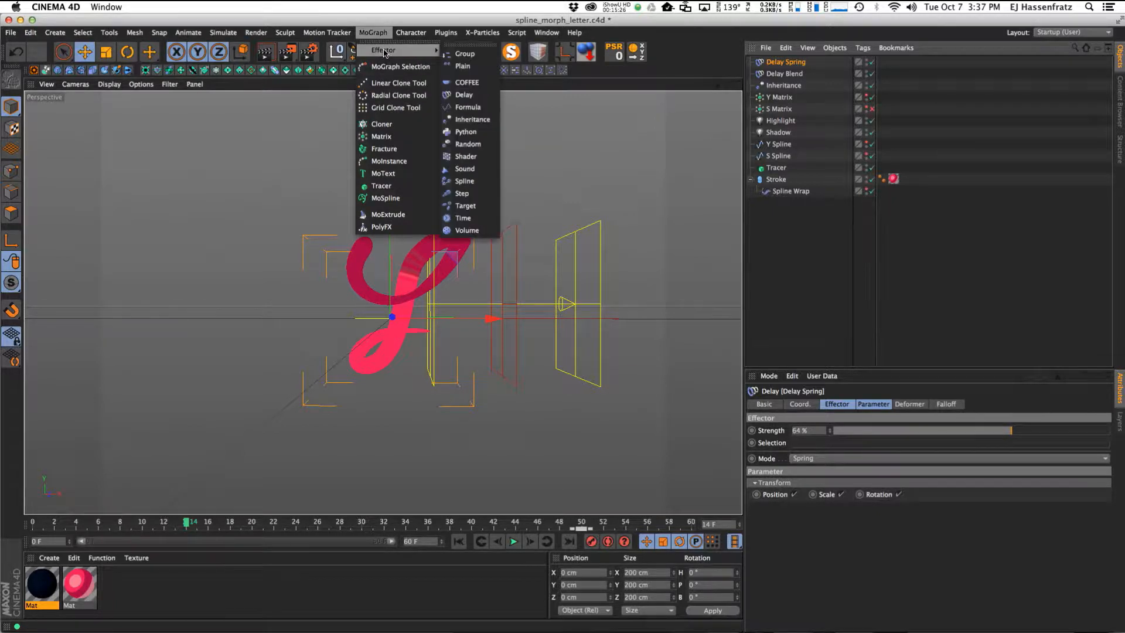
{"action": "left_click", "coordinate": [469, 144]}
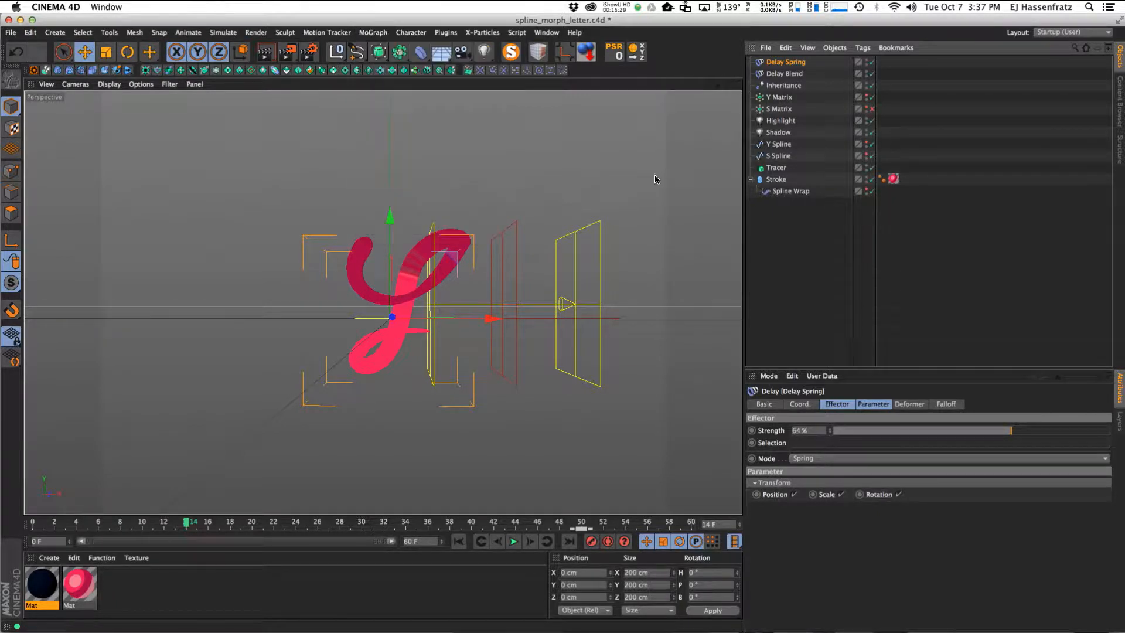
{"action": "left_click", "coordinate": [842, 374]}
{"action": "left_click", "coordinate": [849, 372]}
{"action": "left_click_drag", "start_coordinate": [850, 367], "coordinate": [861, 275]}
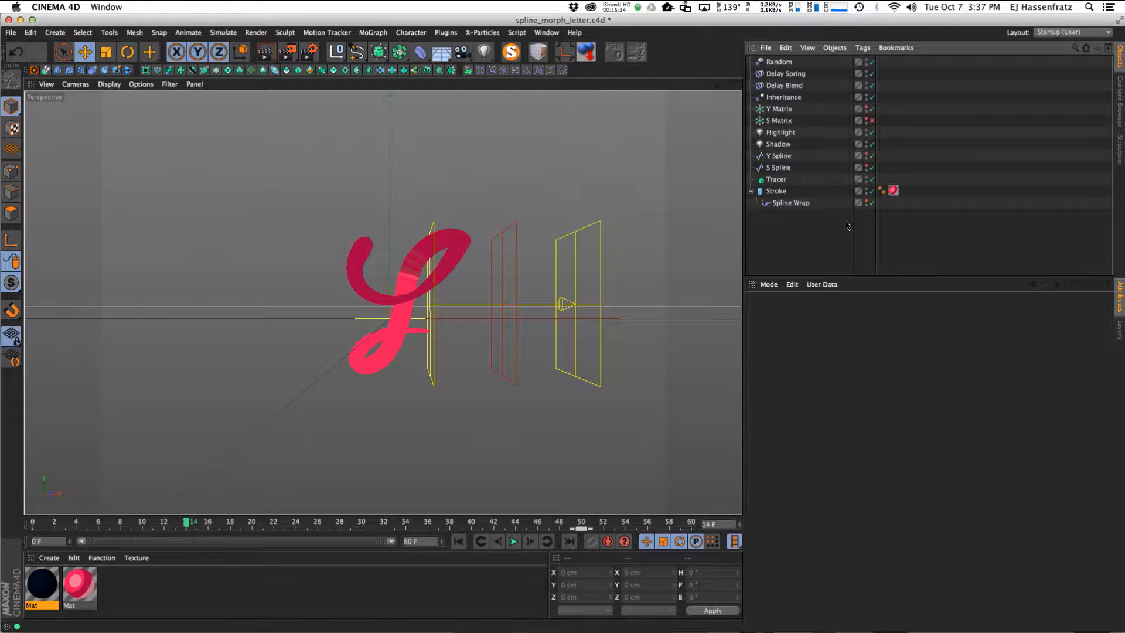
Add the Random effector to the Y Matrix's effector list and place it above Inheritance.
{"action": "left_click", "coordinate": [835, 110]}
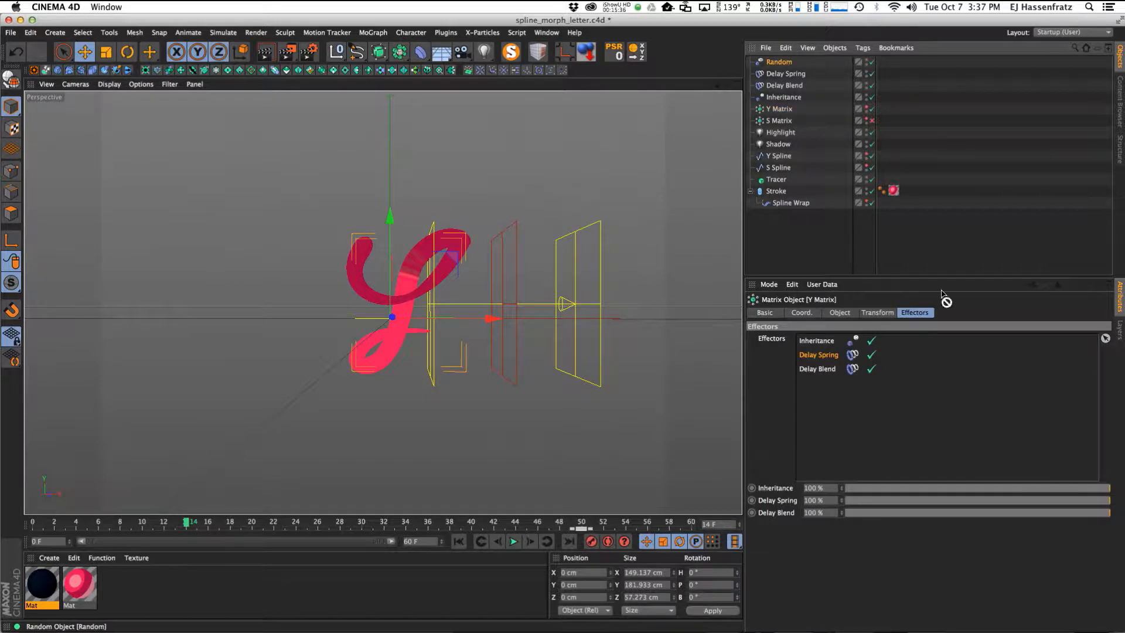
{"action": "left_click_drag", "start_coordinate": [820, 343], "coordinate": [818, 368]}
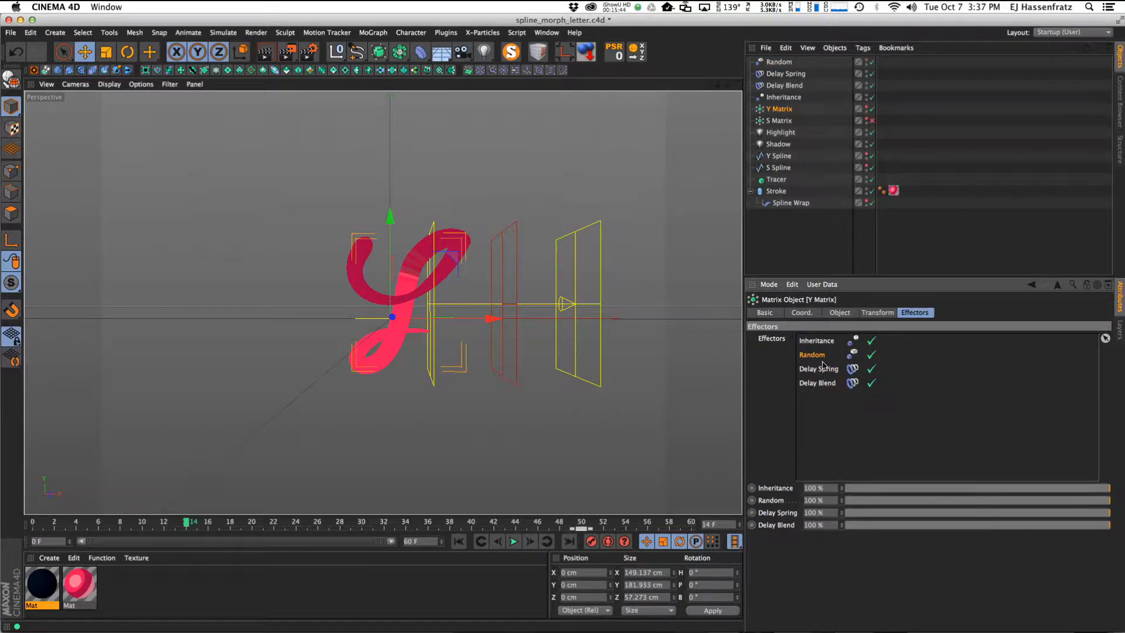
{"action": "left_click_drag", "start_coordinate": [820, 359], "coordinate": [823, 340]}
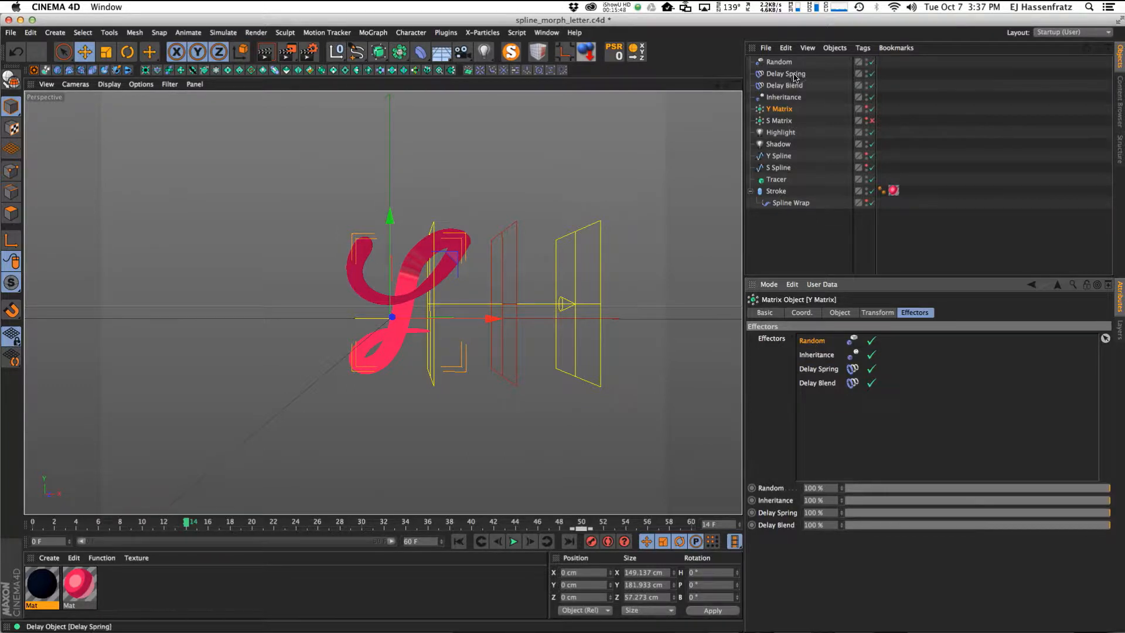
Set the Random effector's X, Y and Z position variation to 5 cm each and show only its Effector settings.
{"action": "left_click", "coordinate": [779, 62]}
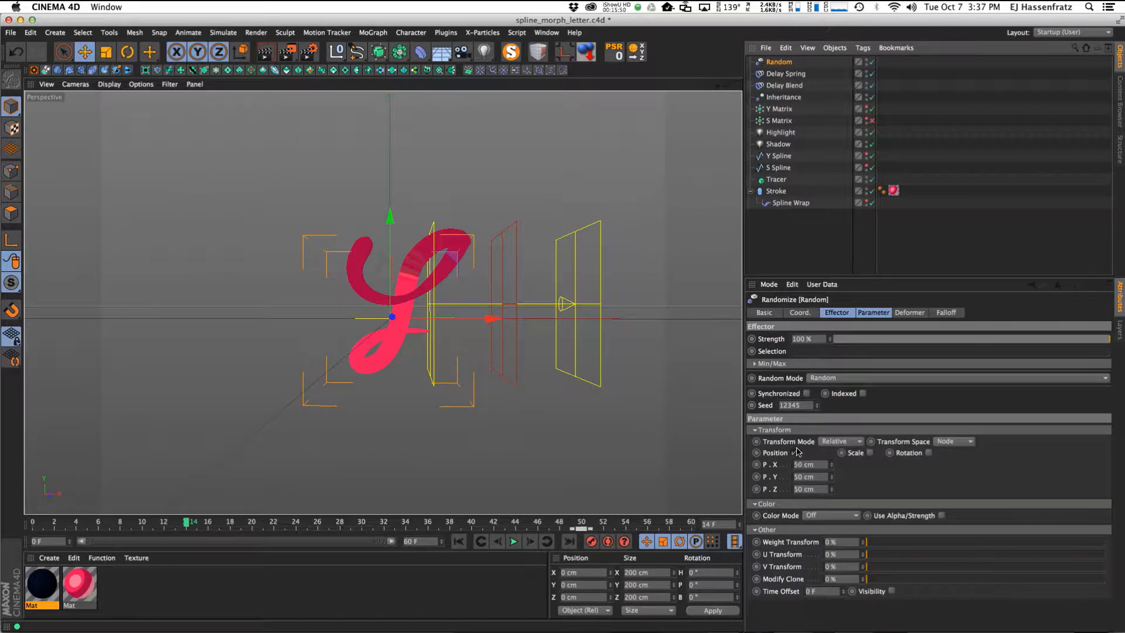
{"action": "left_click", "coordinate": [815, 464]}
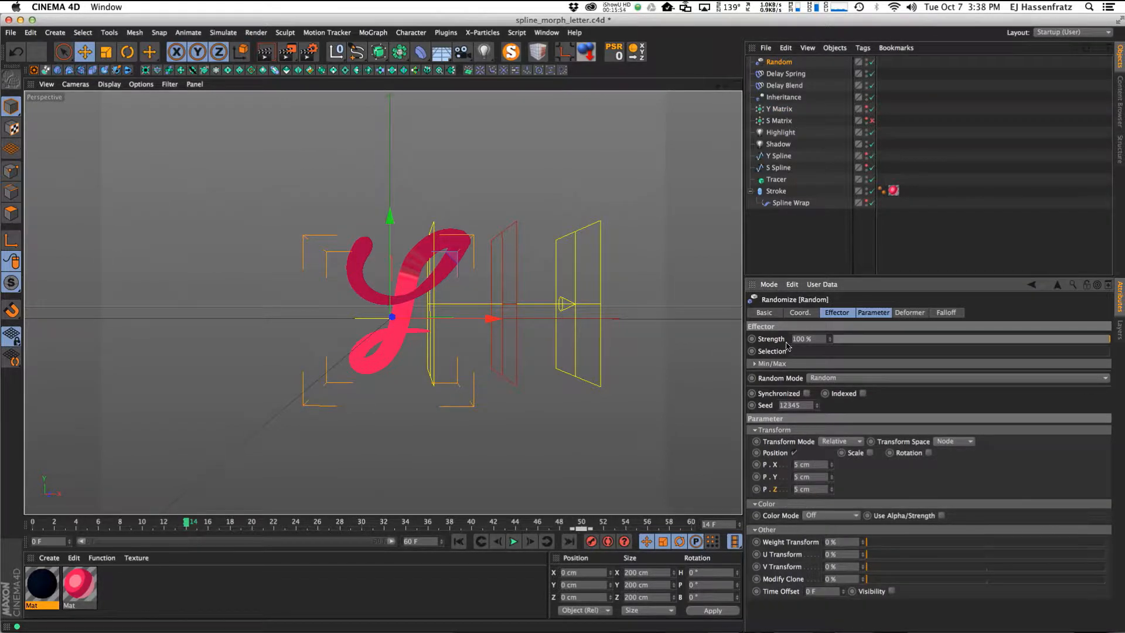
{"action": "left_click", "coordinate": [801, 312]}
{"action": "left_click", "coordinate": [835, 312]}
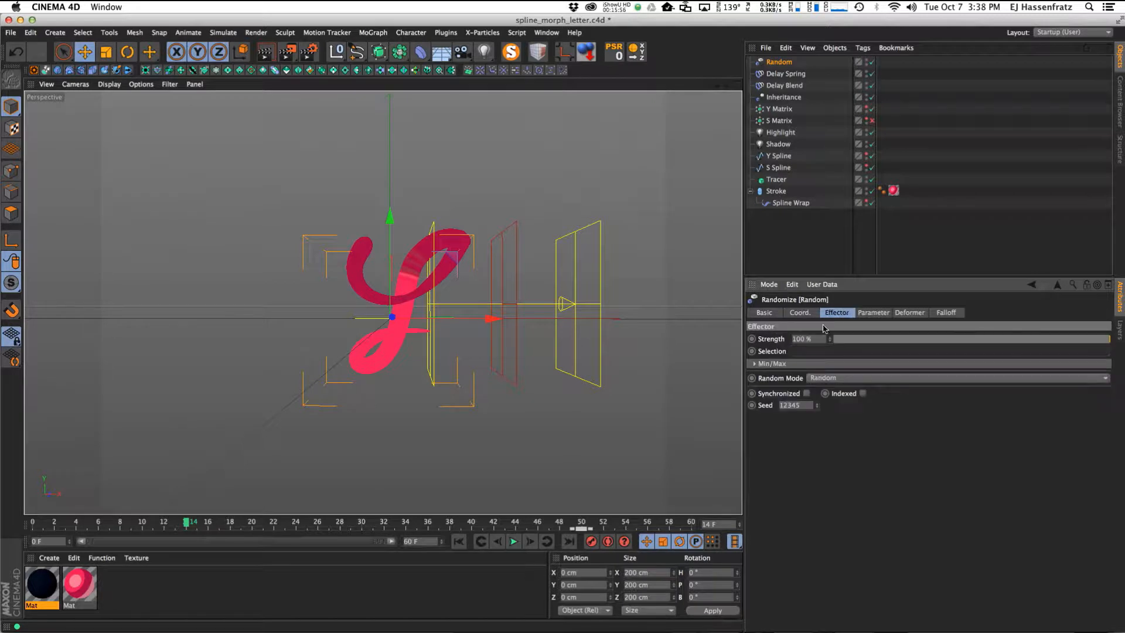
Set the Random effector's Random Mode to Turbulence and play the animation to preview the wobble.
{"action": "left_click", "coordinate": [835, 382]}
{"action": "left_click", "coordinate": [836, 421]}
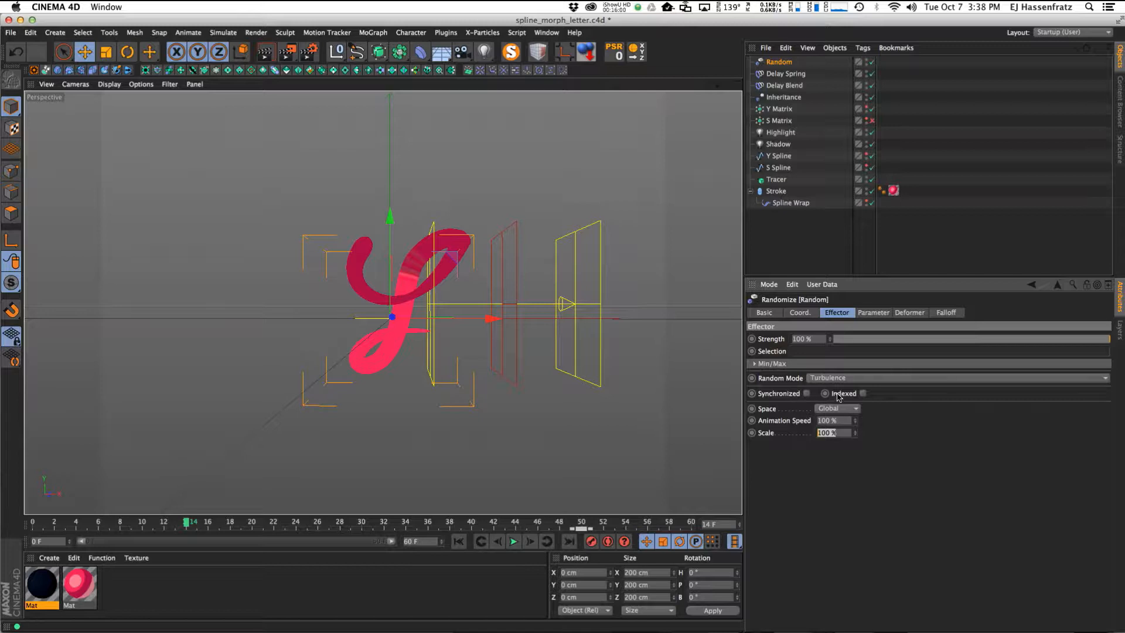
{"action": "left_click", "coordinate": [520, 538]}
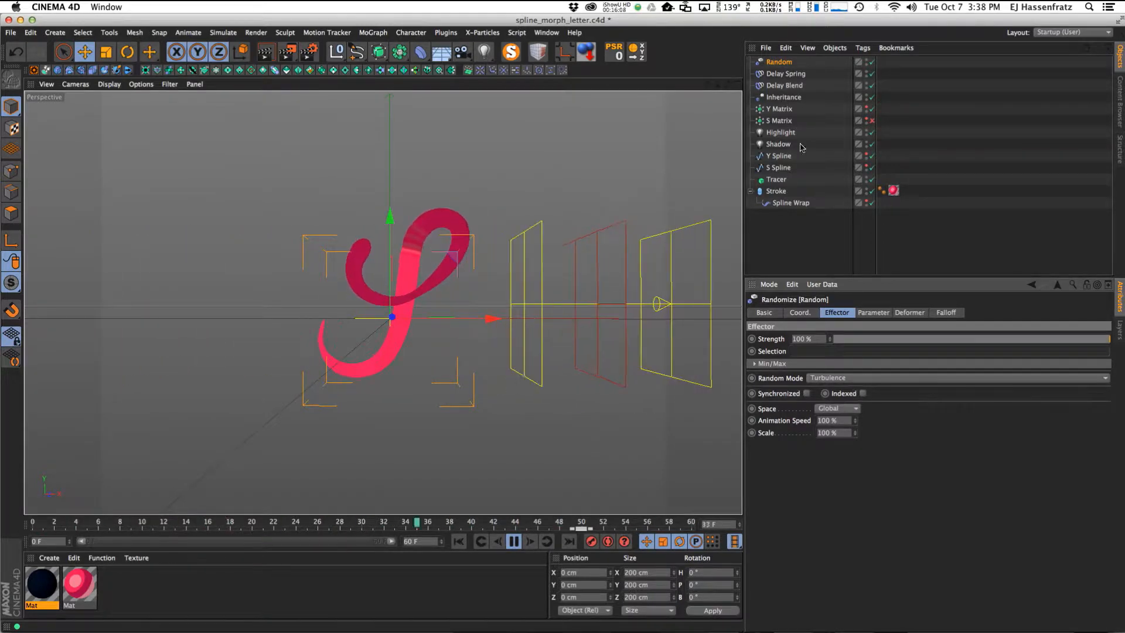
Check the Y Matrix's effector order, and set the Random effector's turbulence Scale to 500%.
{"action": "left_click", "coordinate": [782, 109]}
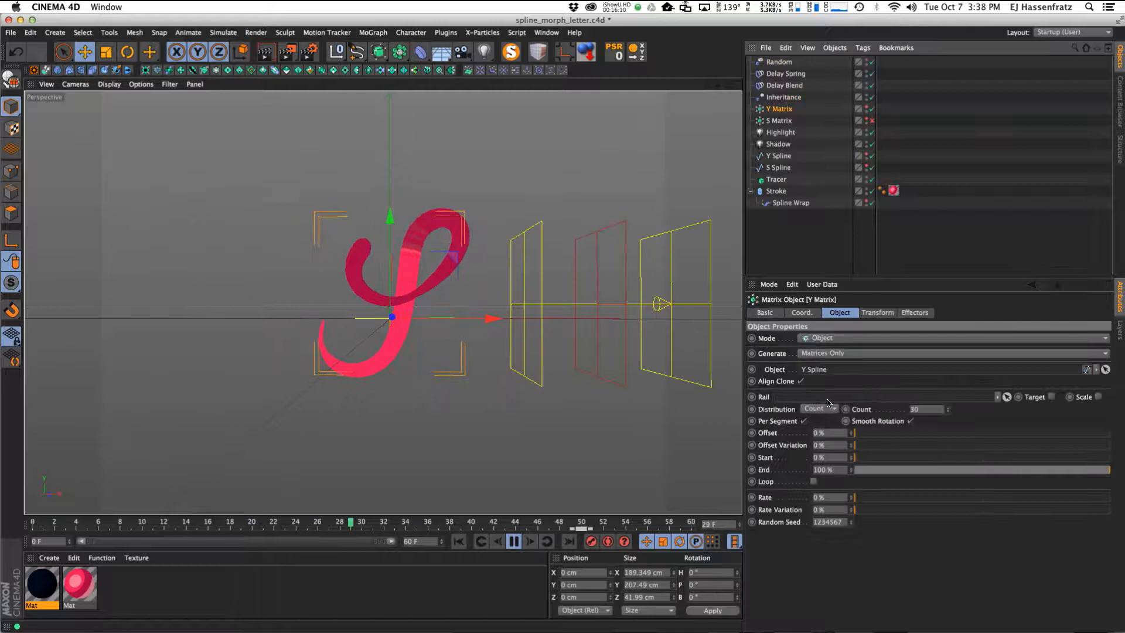
{"action": "left_click", "coordinate": [915, 312]}
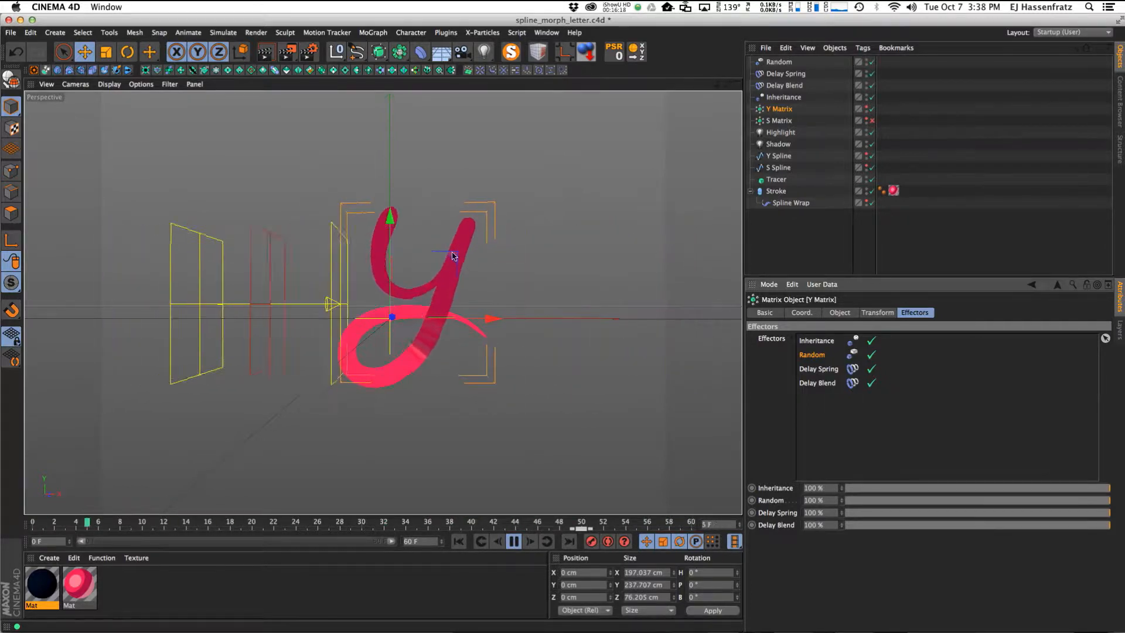
{"action": "left_click", "coordinate": [780, 63]}
{"action": "type", "text": "500"}
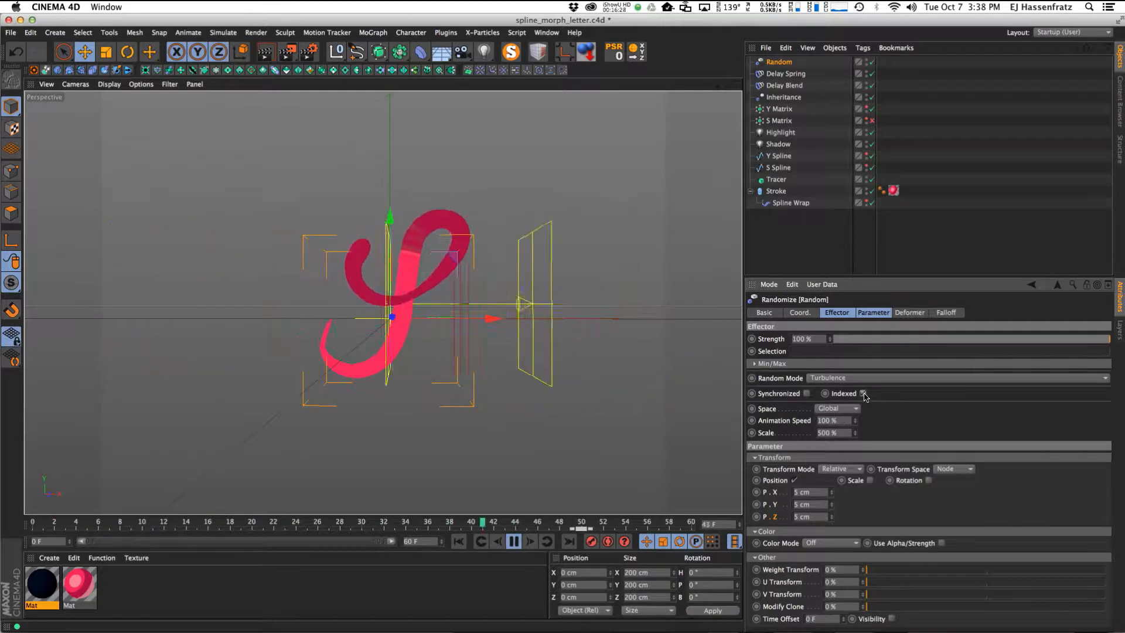
Set the Random effector's Animation Speed to 33% and its X, Y and Z position variation to 12 cm each.
{"action": "left_click", "coordinate": [808, 393]}
{"action": "left_click_drag", "start_coordinate": [855, 424], "coordinate": [833, 513]}
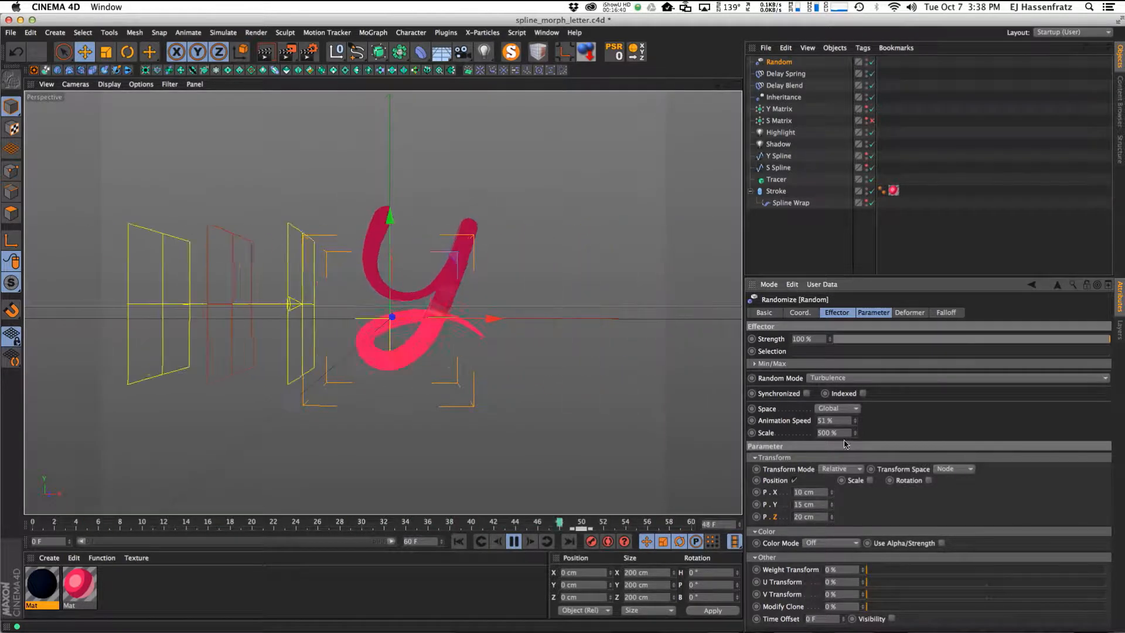
{"action": "left_click_drag", "start_coordinate": [856, 422], "coordinate": [855, 416]}
{"action": "left_click_drag", "start_coordinate": [832, 493], "coordinate": [833, 524]}
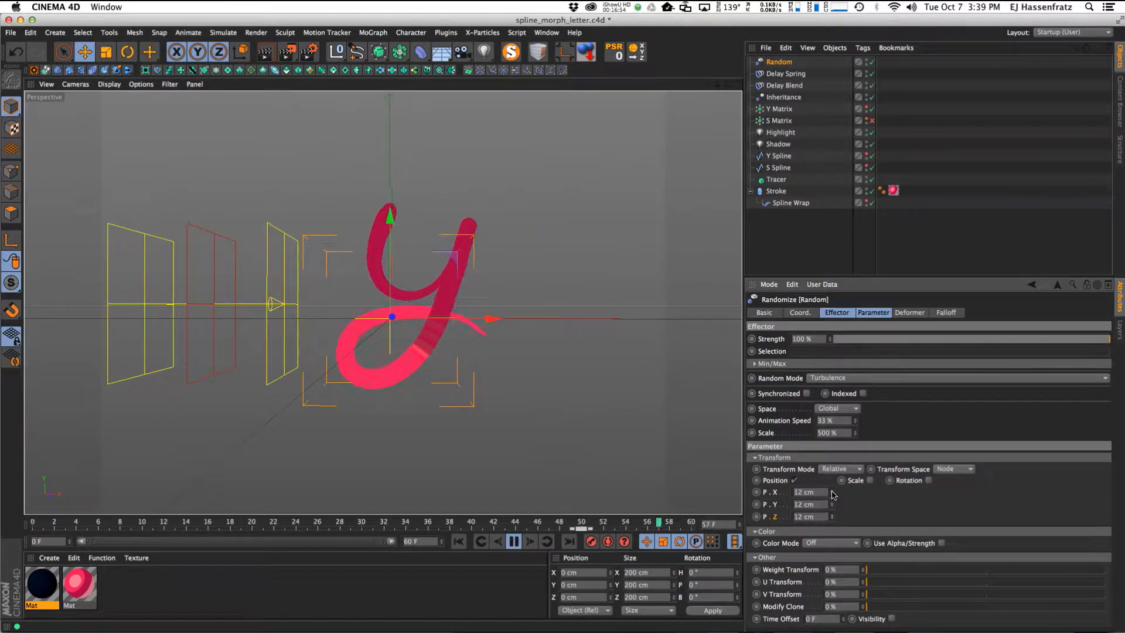
Extend the timeline to end at frame 300 and show the full 0 to 300 frame range.
{"action": "double_click", "coordinate": [429, 541]}
{"action": "type", "text": "300"}
{"action": "key", "text": "Return"}
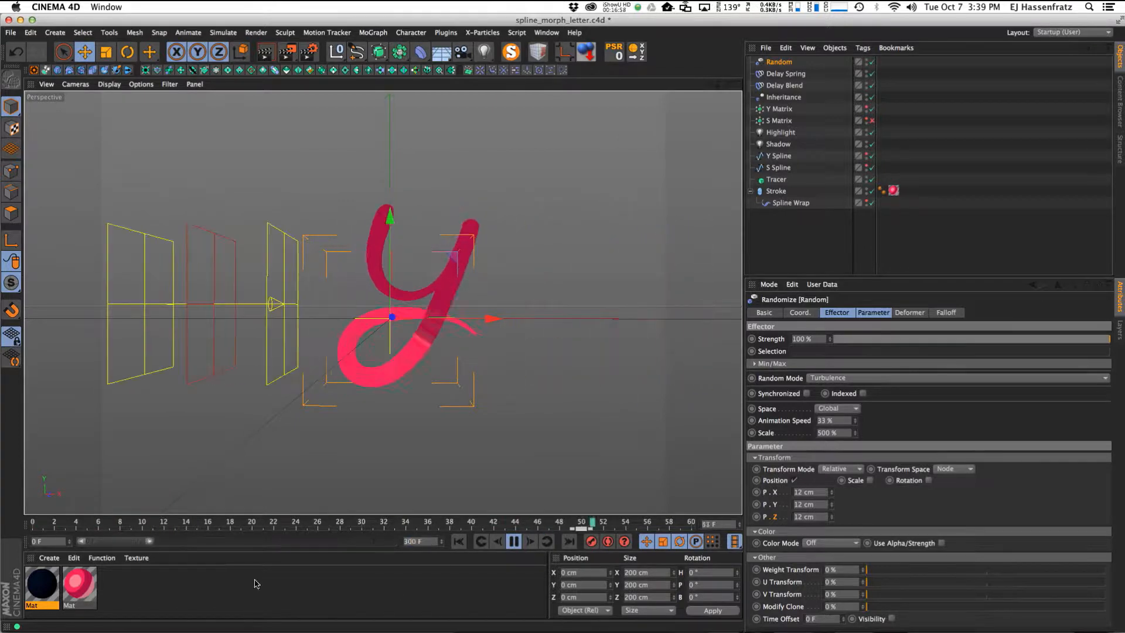
{"action": "left_click_drag", "start_coordinate": [147, 542], "coordinate": [411, 547]}
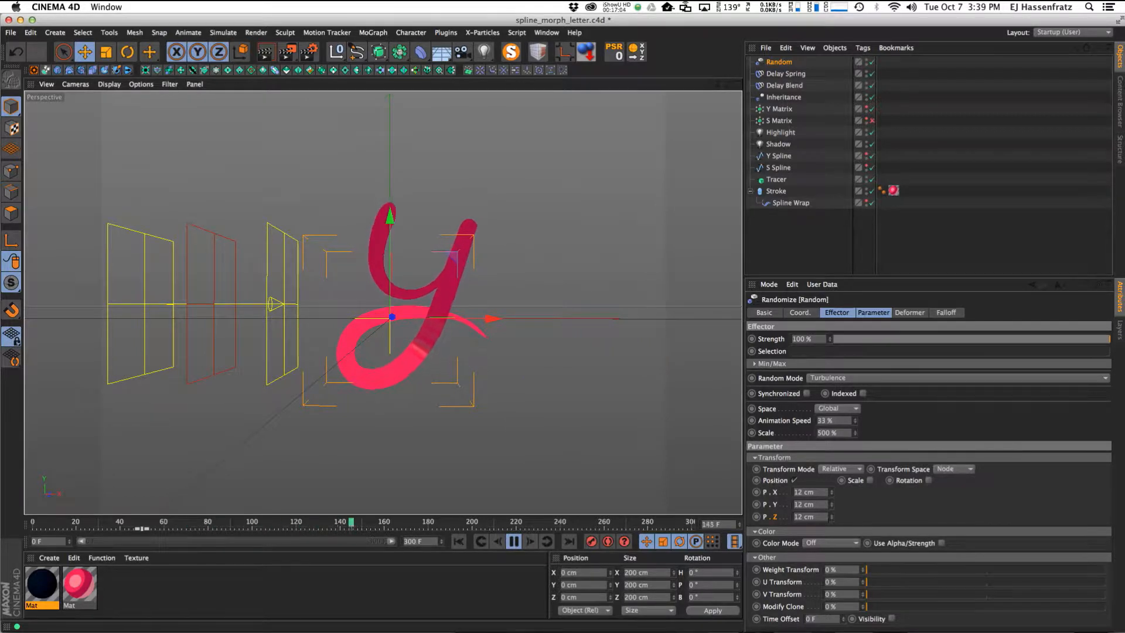
Set the Random effector's X position variation to 16 cm and Animation Speed to 29%, checking the wobble in playback.
{"action": "left_click_drag", "start_coordinate": [833, 494], "coordinate": [842, 469]}
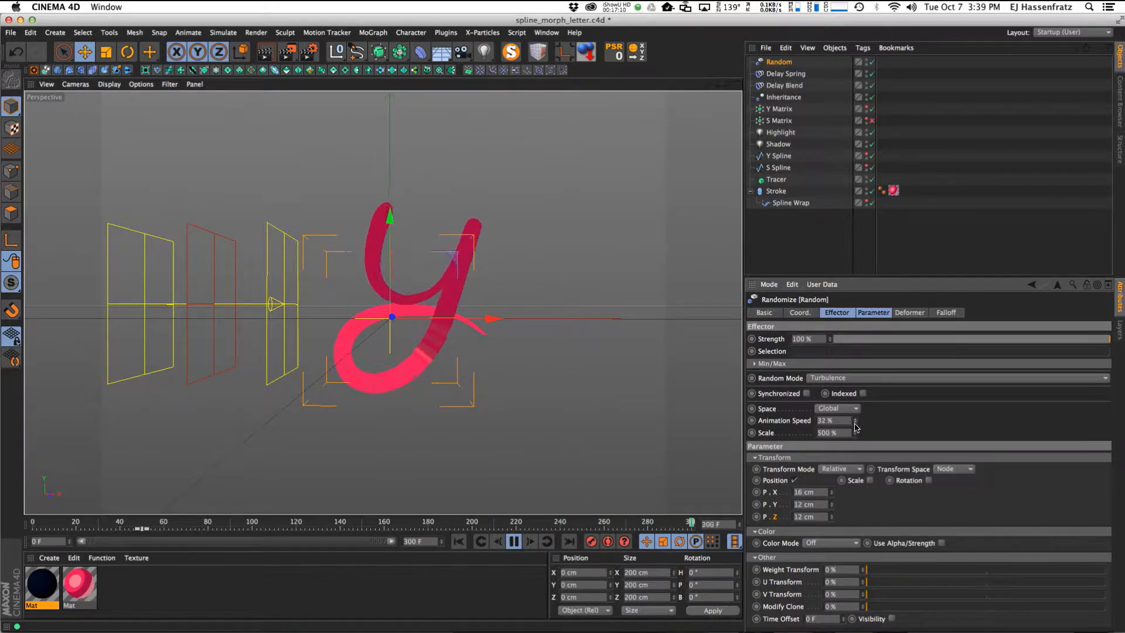
{"action": "left_click_drag", "start_coordinate": [855, 424], "coordinate": [855, 425]}
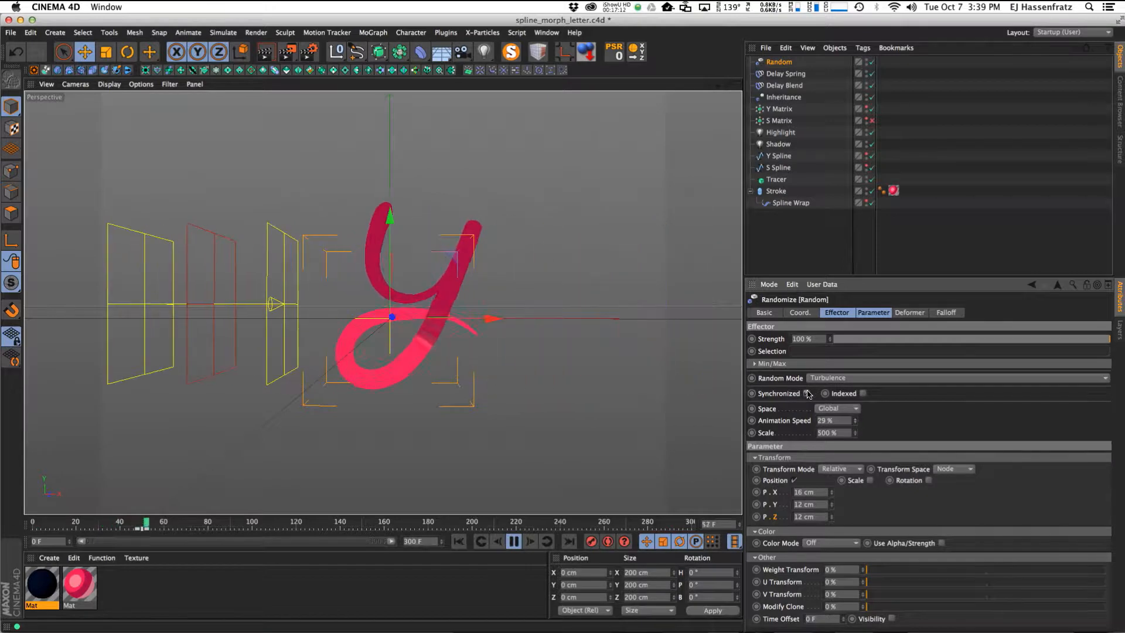
{"action": "left_click", "coordinate": [514, 541]}
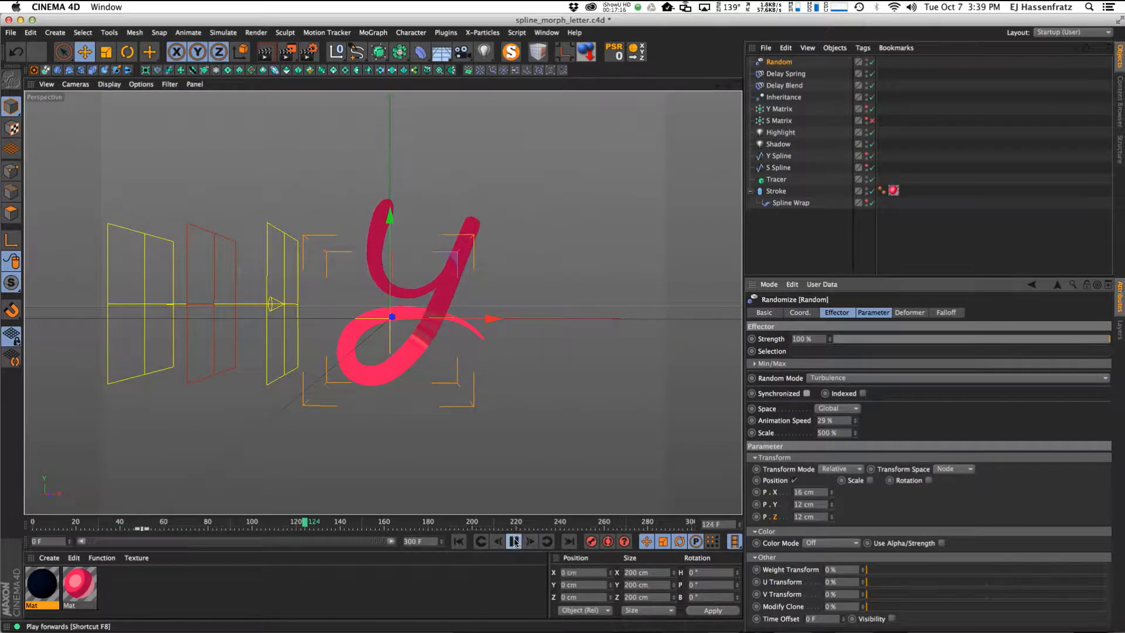
{"action": "left_click", "coordinate": [514, 541]}
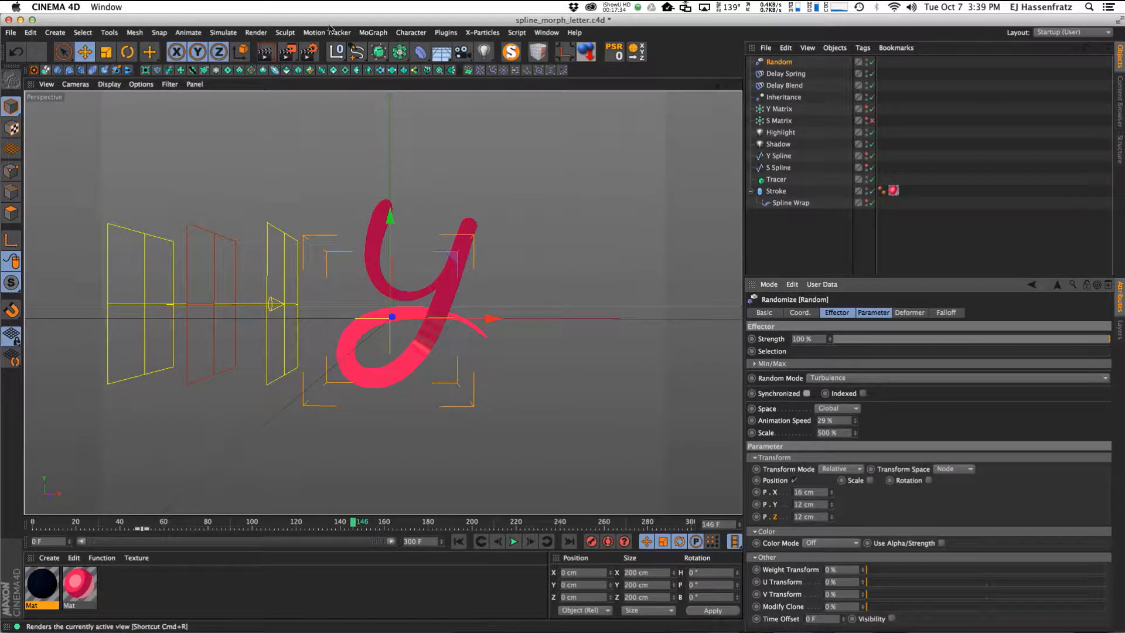
Inspect the Tracer's settings and preview a render of the morphing letter at frame 47.
{"action": "left_click", "coordinate": [372, 33]}
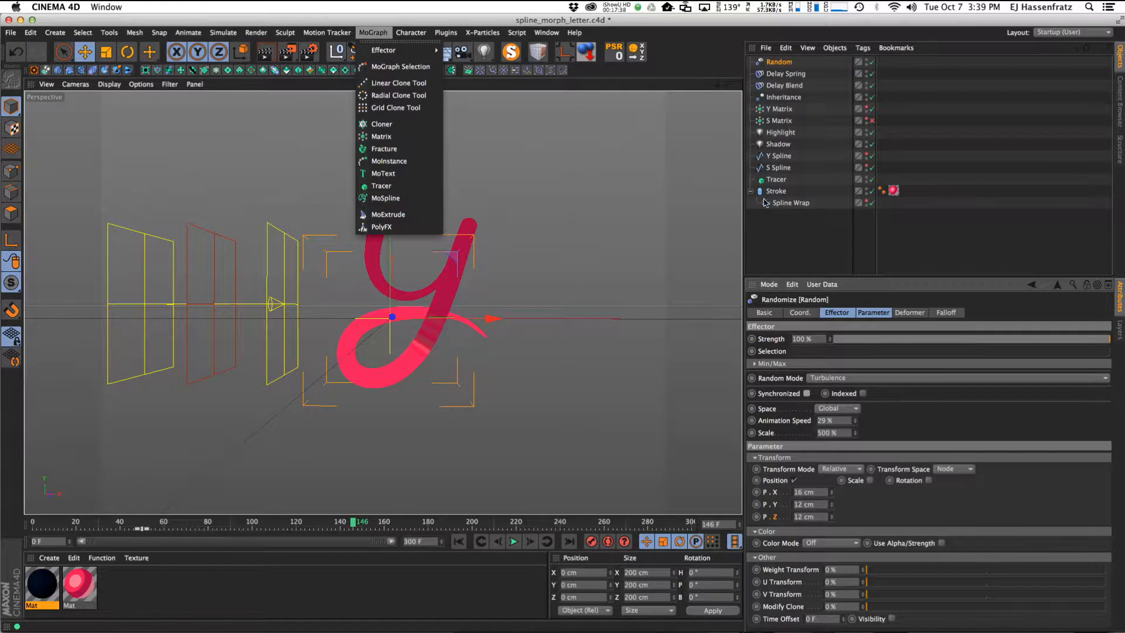
{"action": "left_click", "coordinate": [797, 199]}
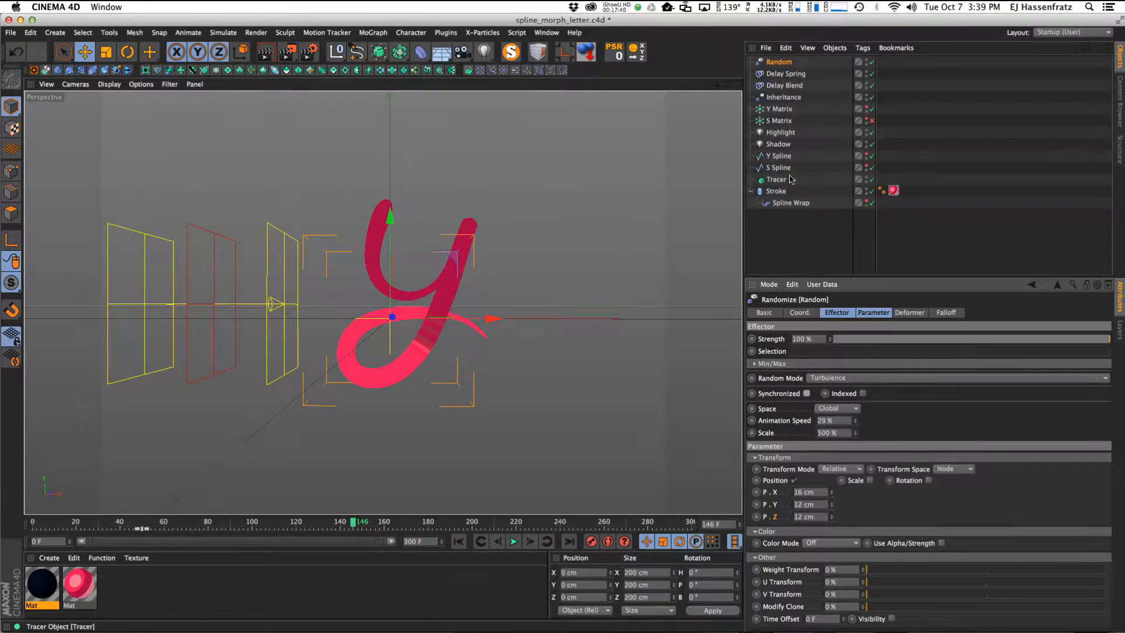
{"action": "left_click", "coordinate": [778, 181]}
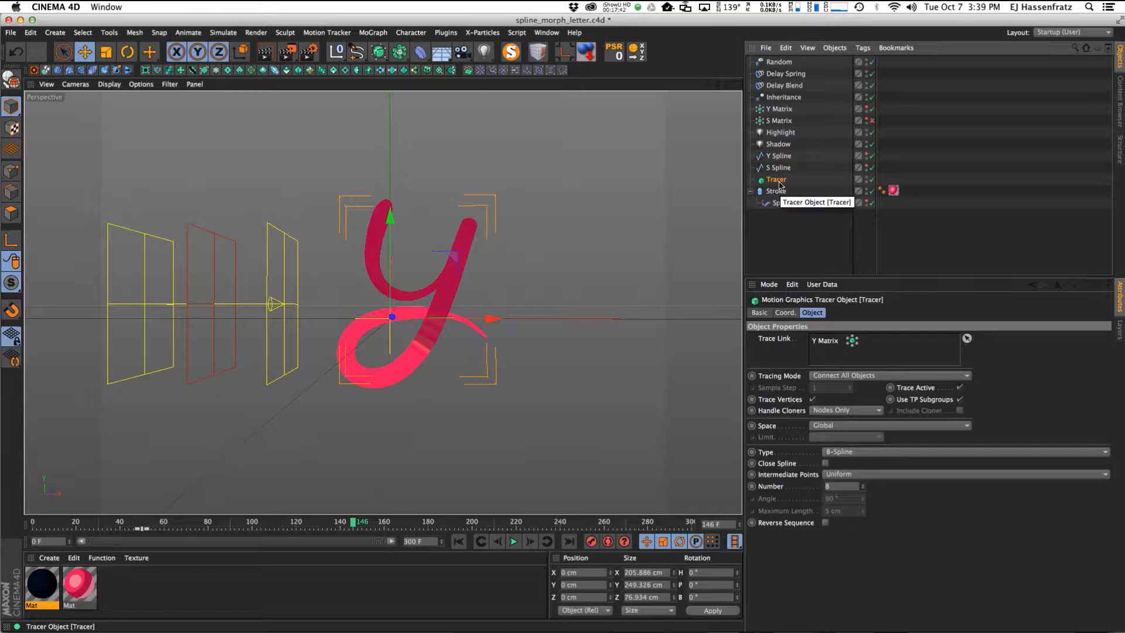
{"action": "left_click_drag", "start_coordinate": [333, 527], "coordinate": [136, 522]}
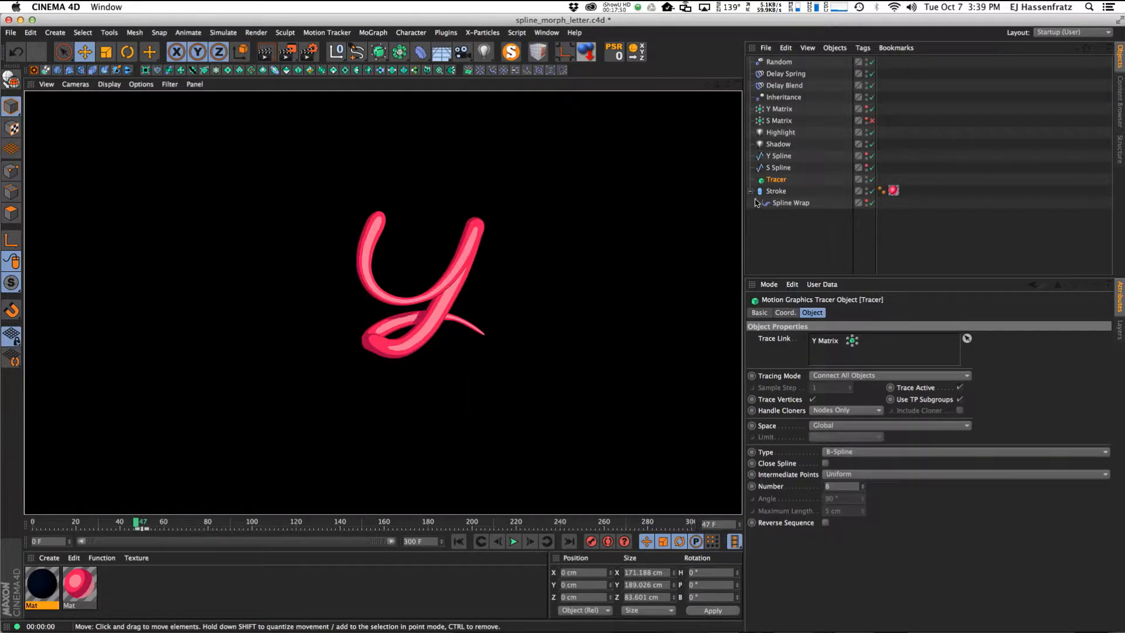
{"action": "left_click", "coordinate": [776, 179]}
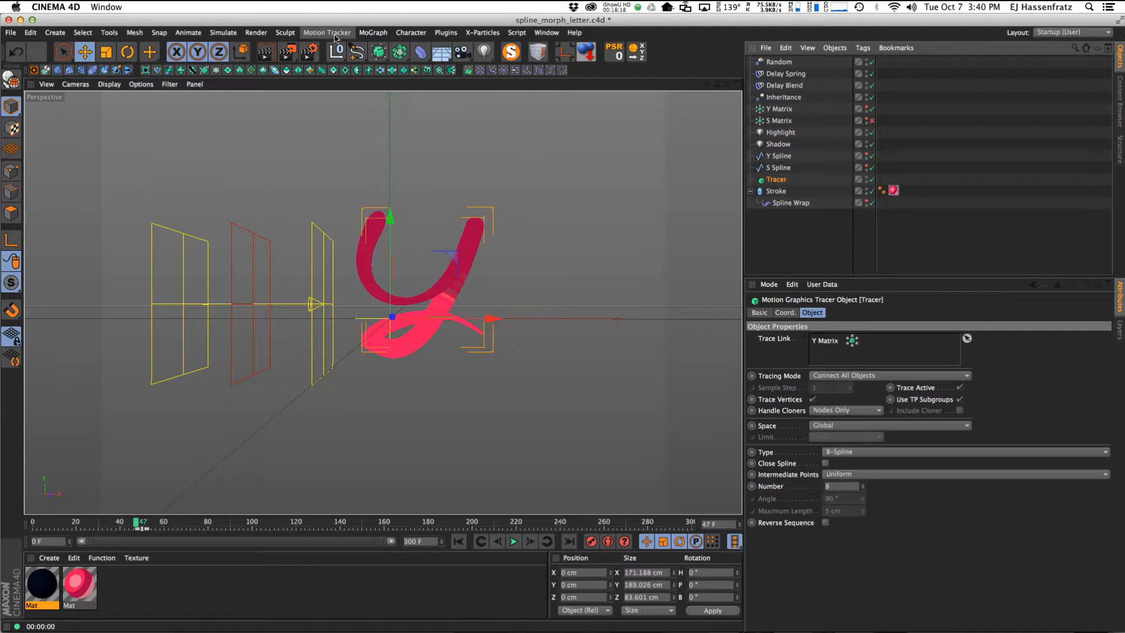
Delete the Random, both Delay and Inheritance effectors, the Y and S Matrix objects, the Highlight light and the Tracer.
{"action": "left_click_drag", "start_coordinate": [813, 101], "coordinate": [787, 108]}
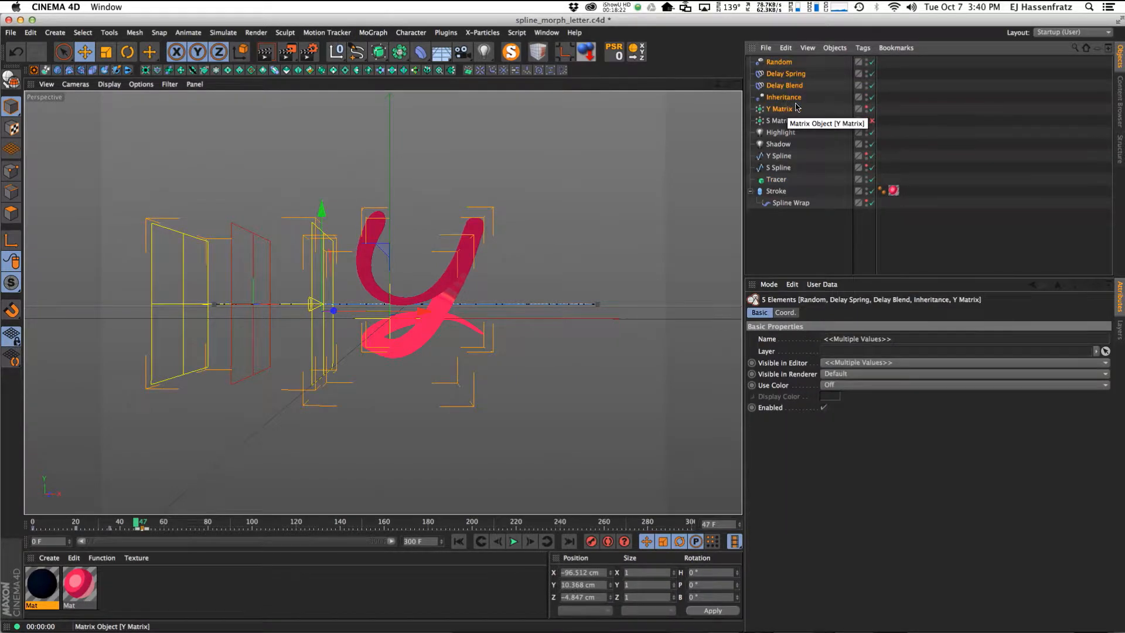
{"action": "left_click_drag", "start_coordinate": [919, 61], "coordinate": [768, 132]}
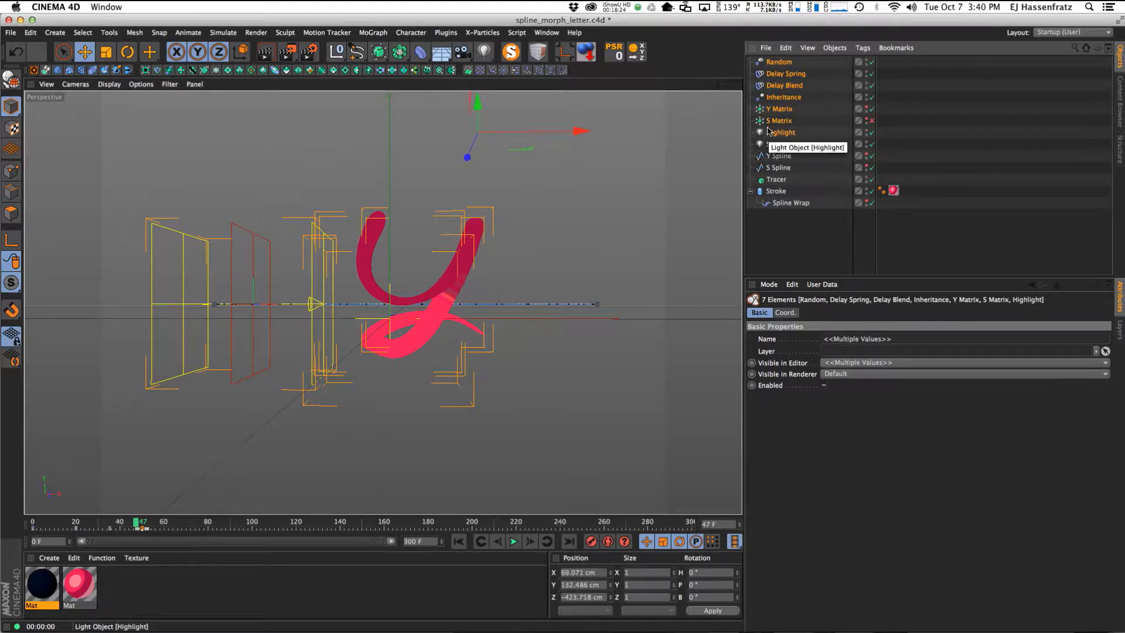
{"action": "key", "text": "Delete"}
{"action": "left_click", "coordinate": [776, 97]}
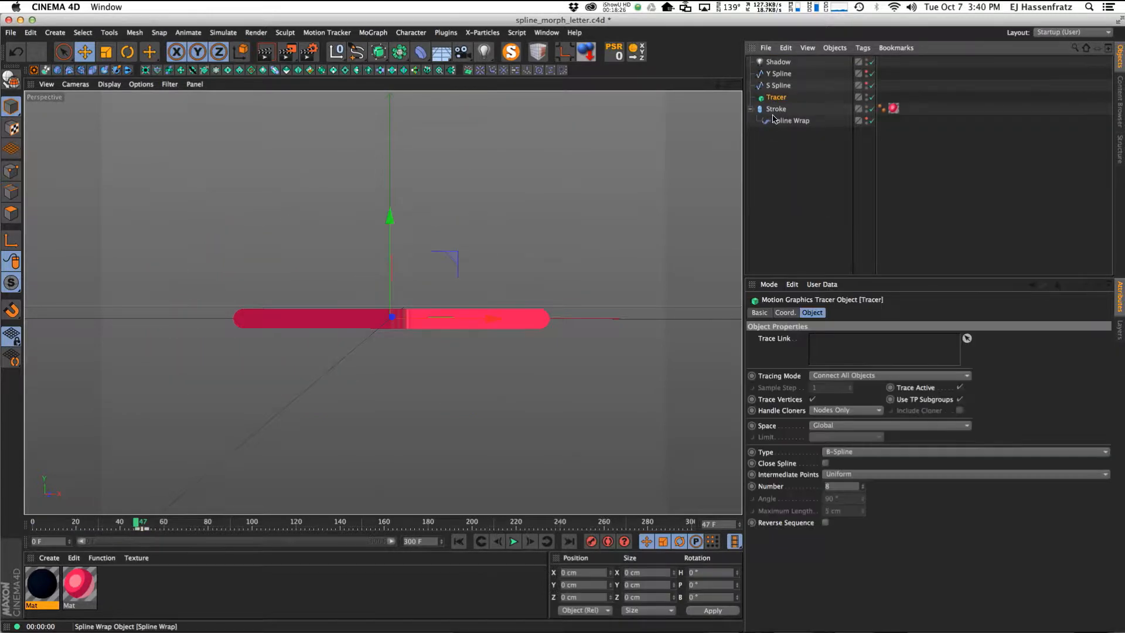
{"action": "key", "text": "Delete"}
Add a MoSpline object to the scene and duplicate it.
{"action": "left_click", "coordinate": [367, 33]}
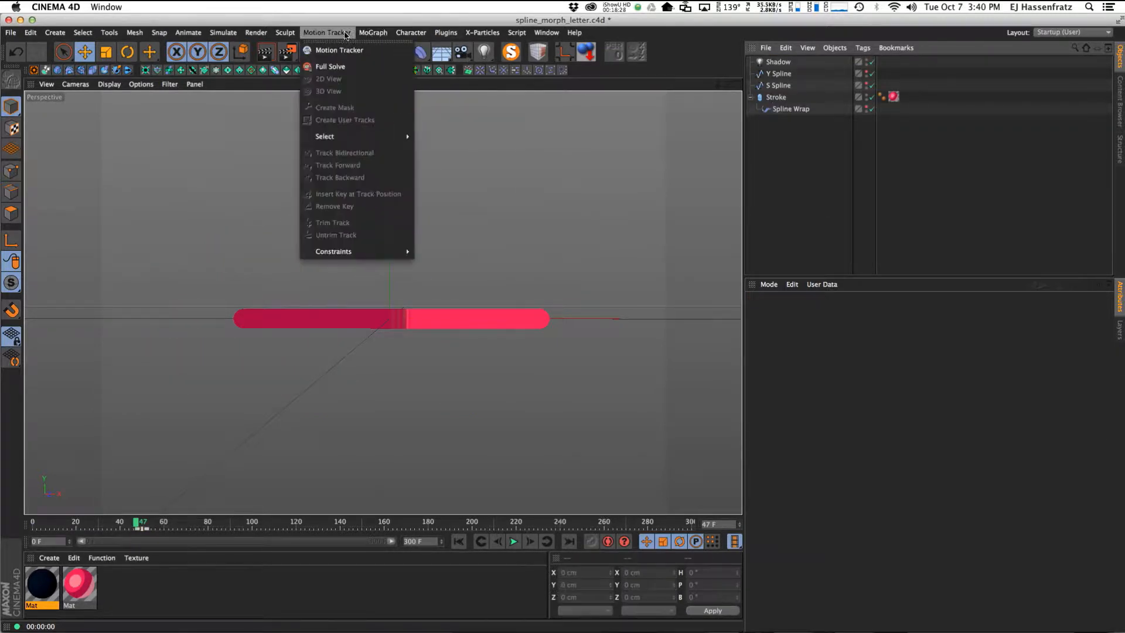
{"action": "left_click", "coordinate": [385, 198]}
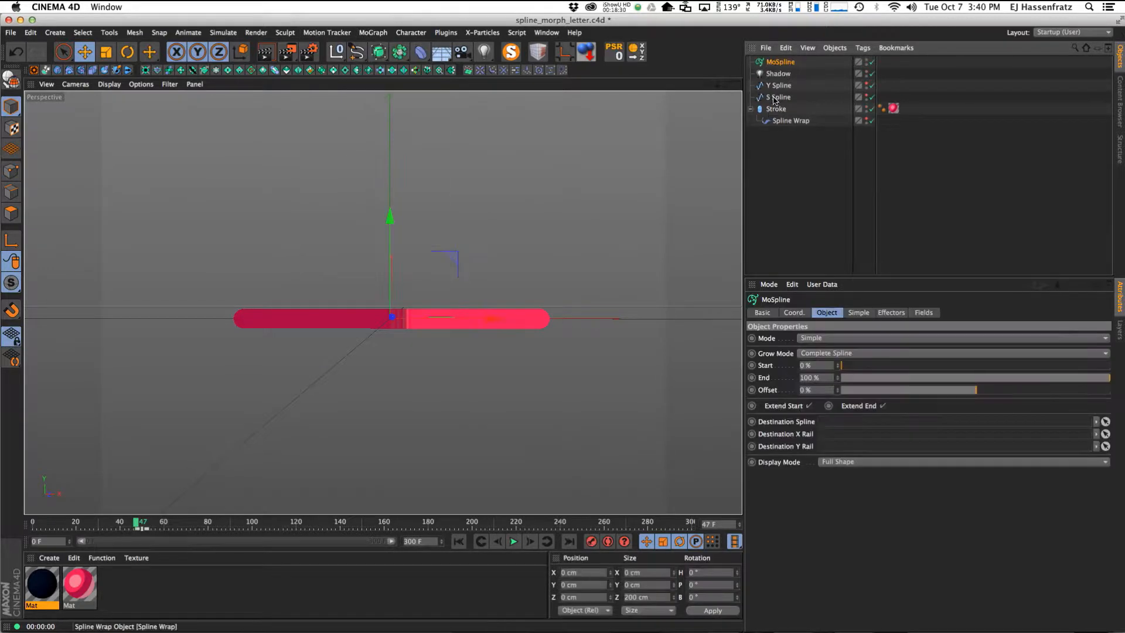
{"action": "left_click_drag", "start_coordinate": [785, 62], "coordinate": [787, 66], "text": "ctrl"}
Rename the two MoSpline objects as MoSpline Y and MoSpline S.
{"action": "double_click", "coordinate": [781, 63]}
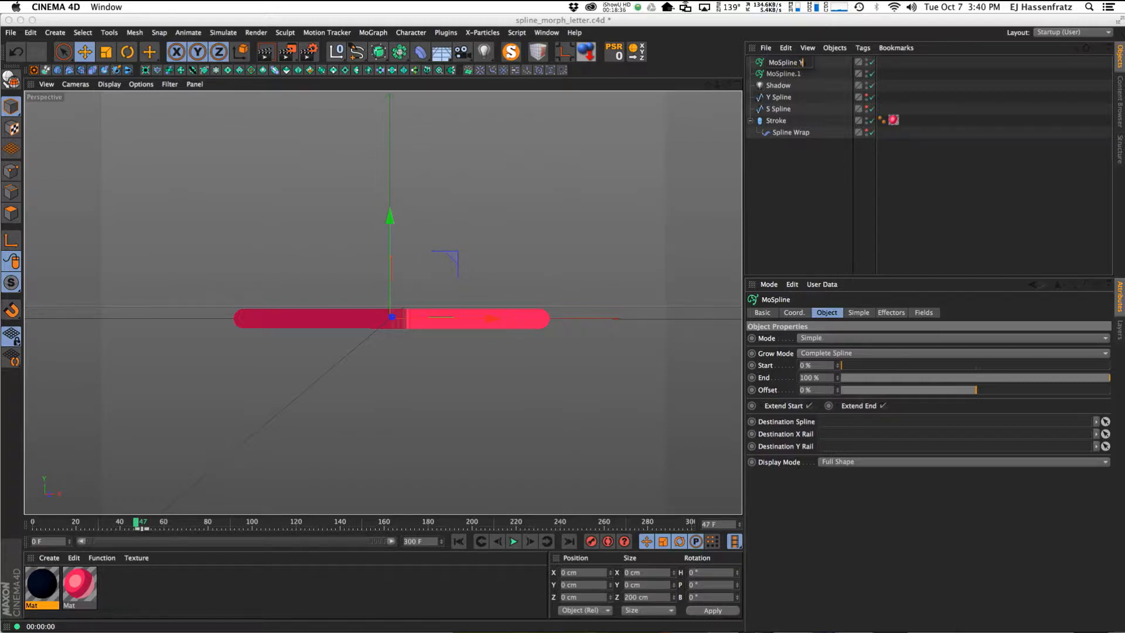
{"action": "type", "text": "Y"}
{"action": "key", "text": "Return"}
{"action": "double_click", "coordinate": [801, 74]}
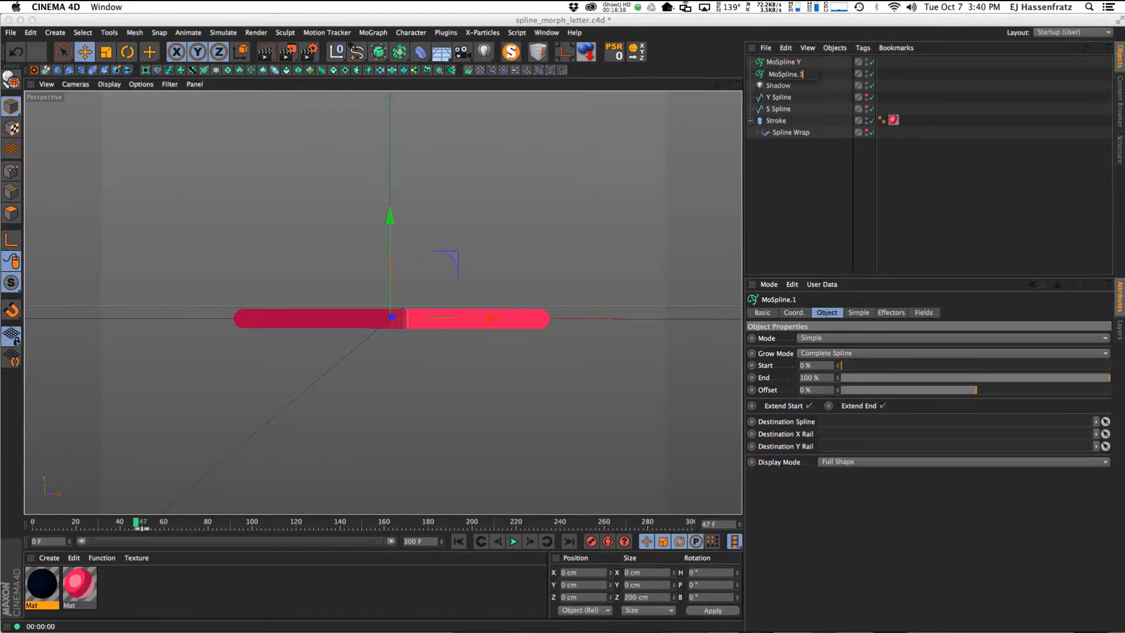
{"action": "key", "text": "BackSpace"}
{"action": "key", "text": "BackSpace"}
{"action": "type", "text": "S"}
{"action": "key", "text": "Return"}
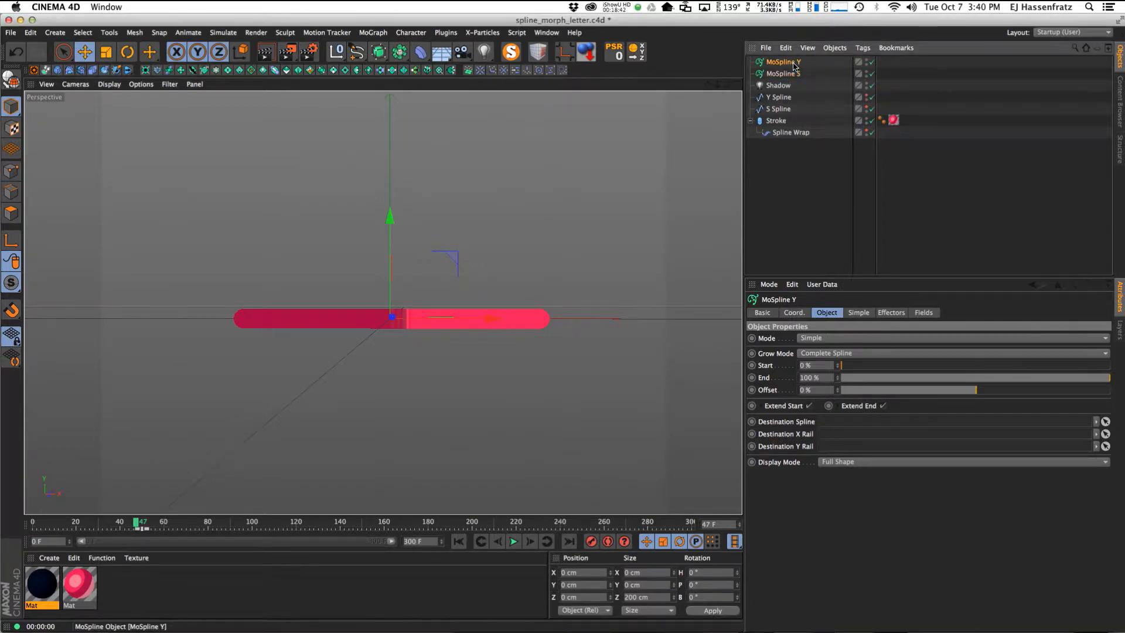
Set both MoSpline objects to Spline mode and show their Spline settings.
{"action": "left_click", "coordinate": [327, 33]}
{"action": "left_click", "coordinate": [783, 73], "text": "shift"}
{"action": "left_click", "coordinate": [821, 338]}
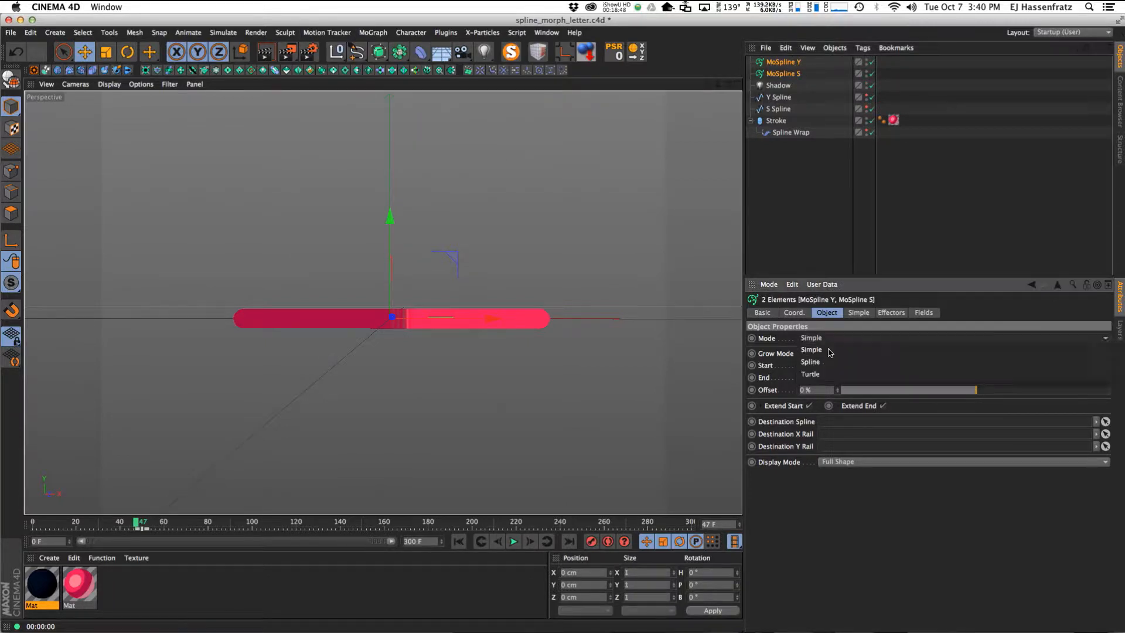
{"action": "left_click", "coordinate": [833, 362]}
{"action": "left_click", "coordinate": [858, 312]}
{"action": "left_click", "coordinate": [827, 313]}
{"action": "left_click", "coordinate": [855, 314]}
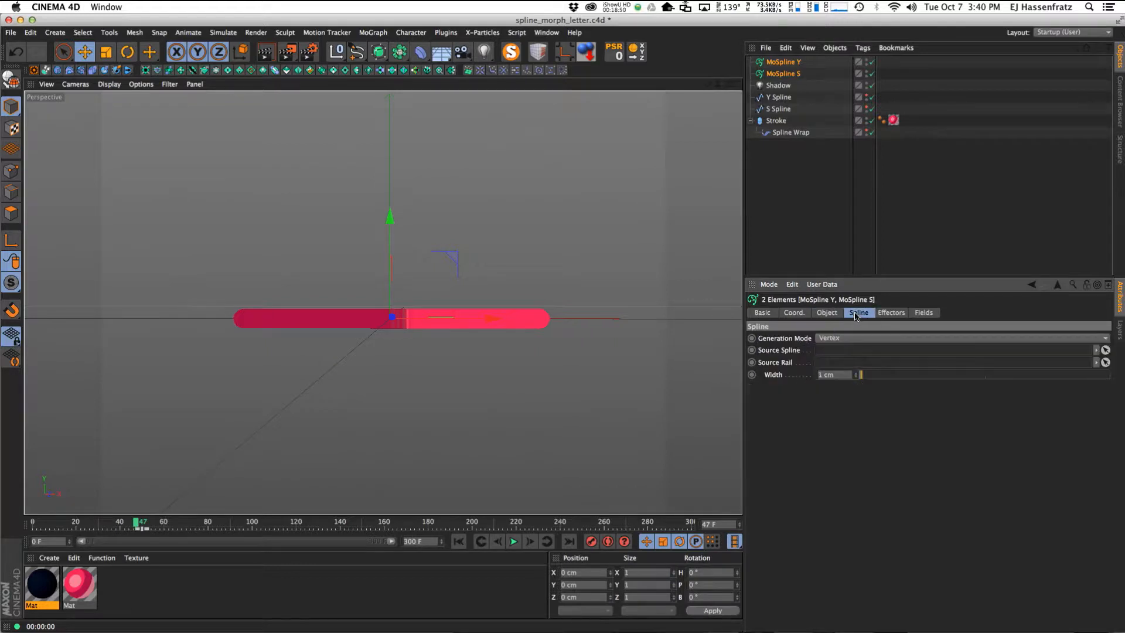
Assign Y Spline as MoSpline Y's source and S Spline as MoSpline S's source, with a width of 9 cm for each.
{"action": "left_click_drag", "start_coordinate": [780, 97], "coordinate": [843, 352]}
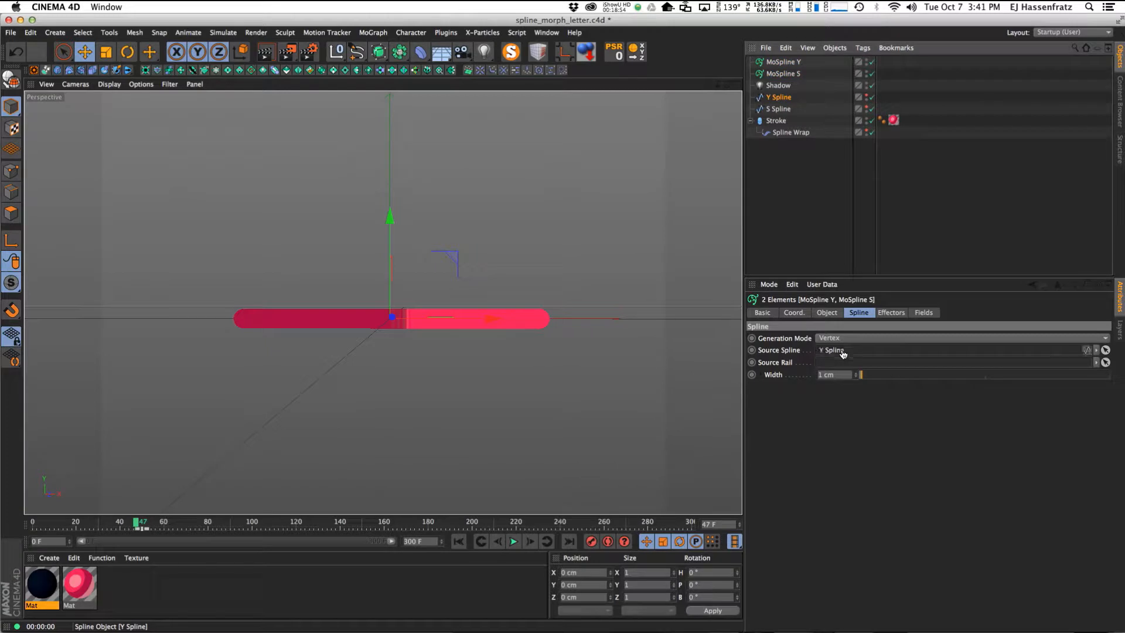
{"action": "left_click", "coordinate": [782, 62]}
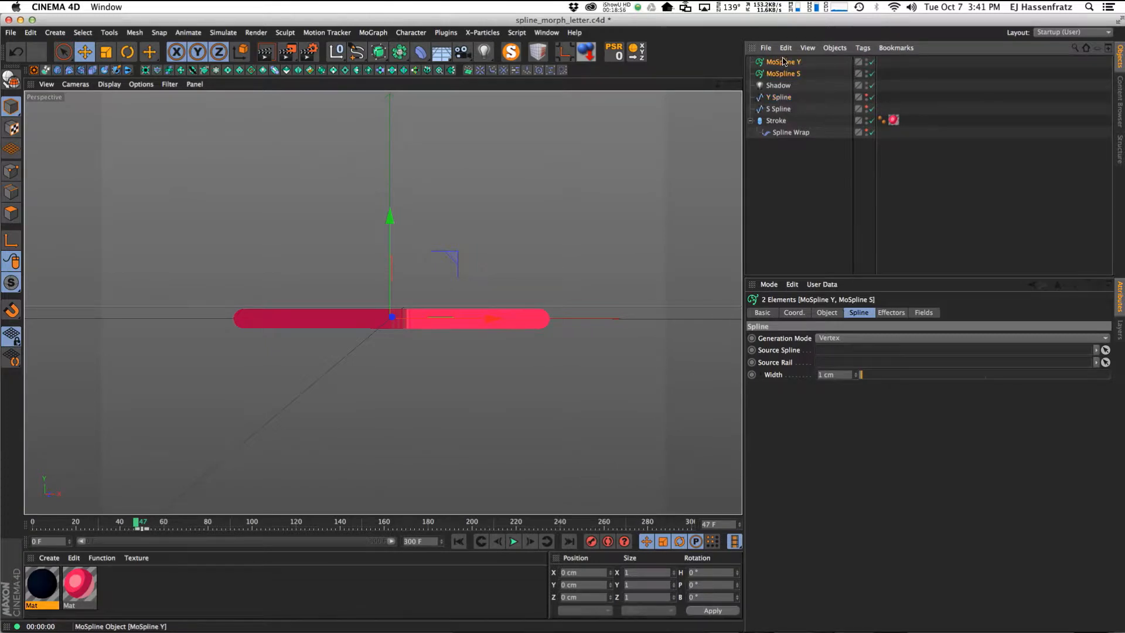
{"action": "mouse_move", "coordinate": [780, 97]}
{"action": "left_mouse_down"}
{"action": "mouse_move", "coordinate": [849, 299]}
{"action": "mouse_move", "coordinate": [844, 351]}
{"action": "mouse_move", "coordinate": [882, 375]}
{"action": "left_mouse_up"}
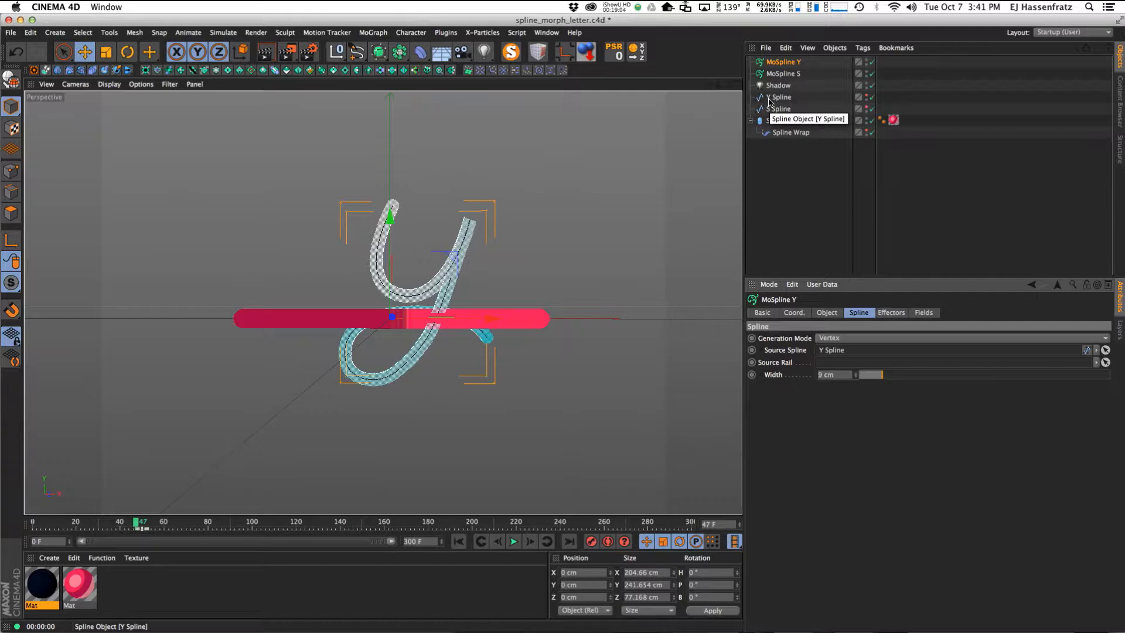
{"action": "left_click", "coordinate": [783, 74]}
{"action": "left_click_drag", "start_coordinate": [780, 109], "coordinate": [882, 373]}
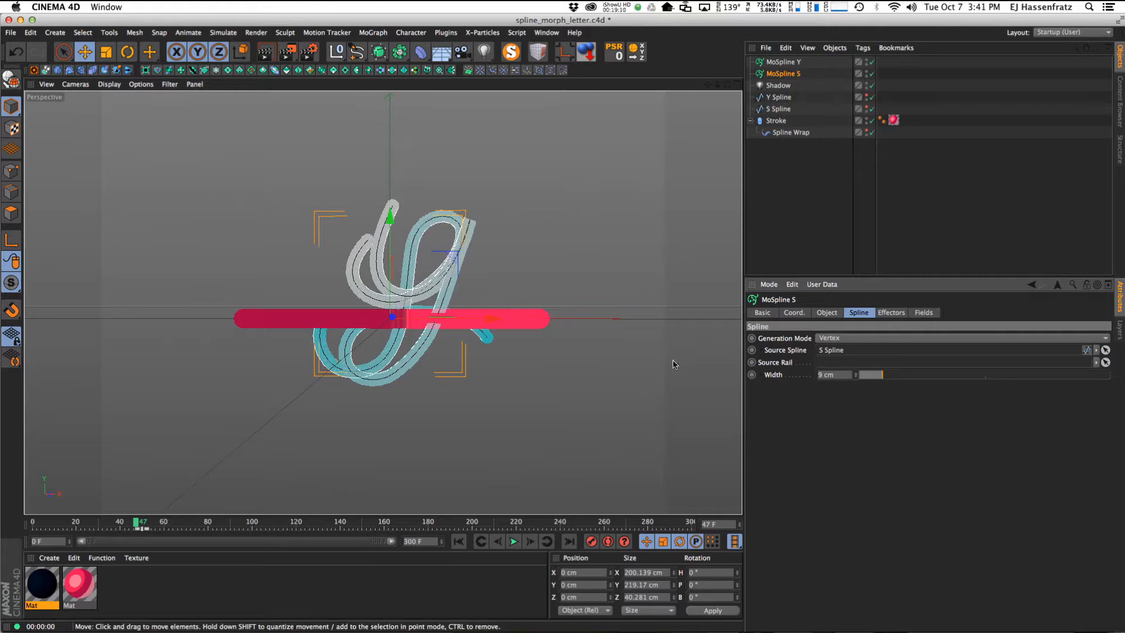
Make the Stroke's Spline Wrap follow MoSpline Y and hide MoSpline S in the viewport.
{"action": "left_click", "coordinate": [791, 132]}
{"action": "mouse_move", "coordinate": [781, 61]}
{"action": "left_mouse_down"}
{"action": "mouse_move", "coordinate": [901, 101]}
{"action": "mouse_move", "coordinate": [784, 130]}
{"action": "mouse_move", "coordinate": [802, 338]}
{"action": "left_mouse_up"}
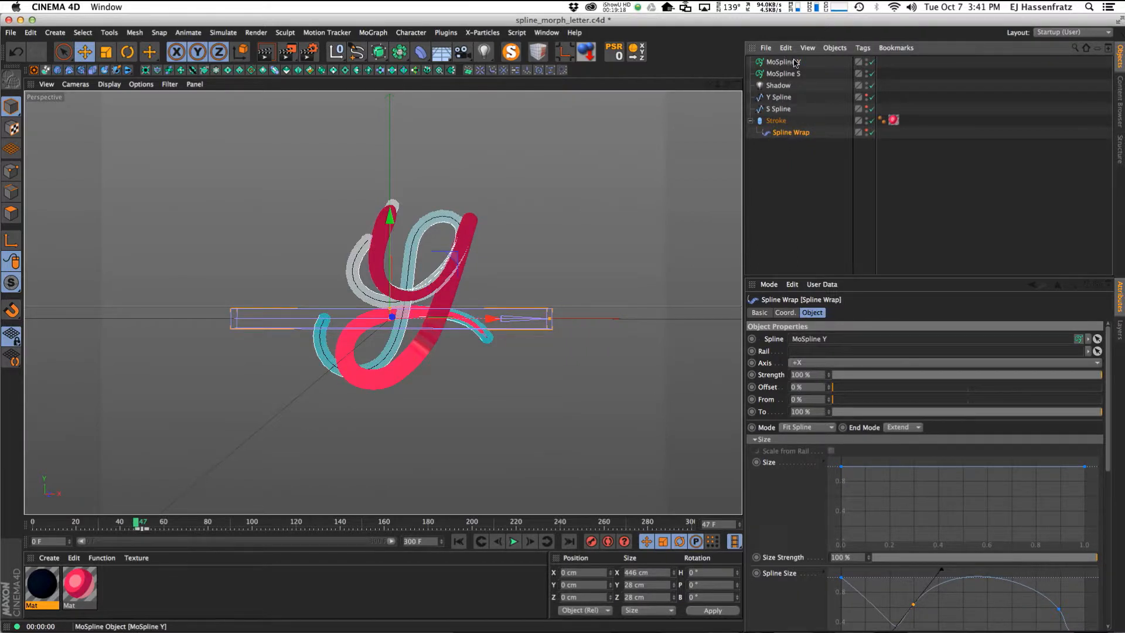
{"action": "left_click", "coordinate": [866, 71]}
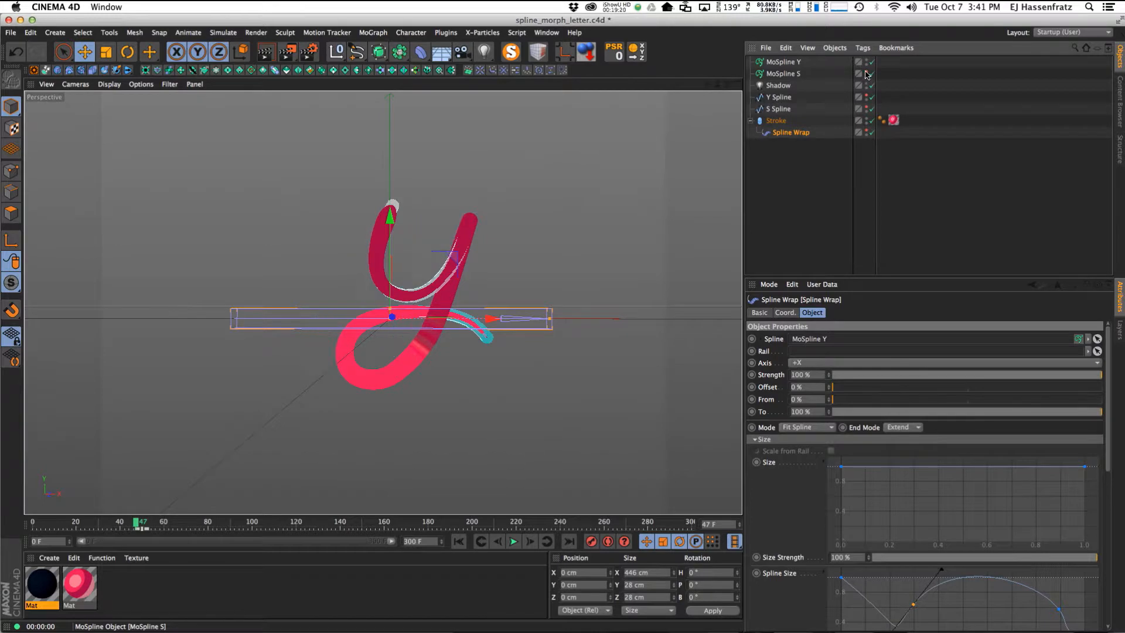
{"action": "left_click", "coordinate": [785, 63]}
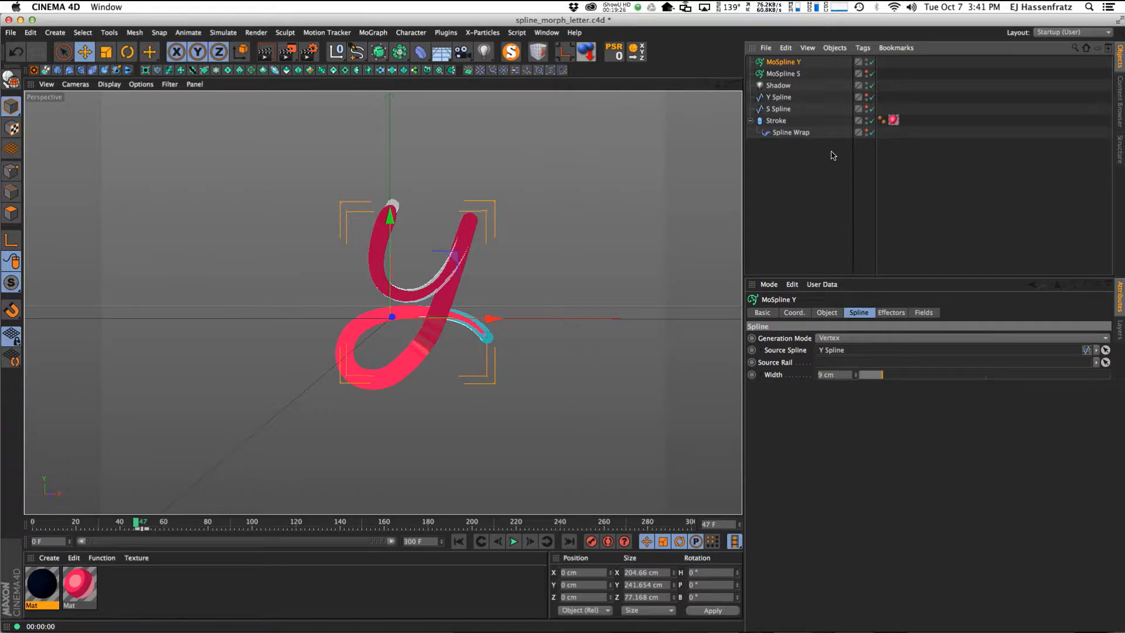
Add an Inheritance effector with MoSpline Y selected and assign MoSpline S as the effector's object.
{"action": "left_click", "coordinate": [891, 313]}
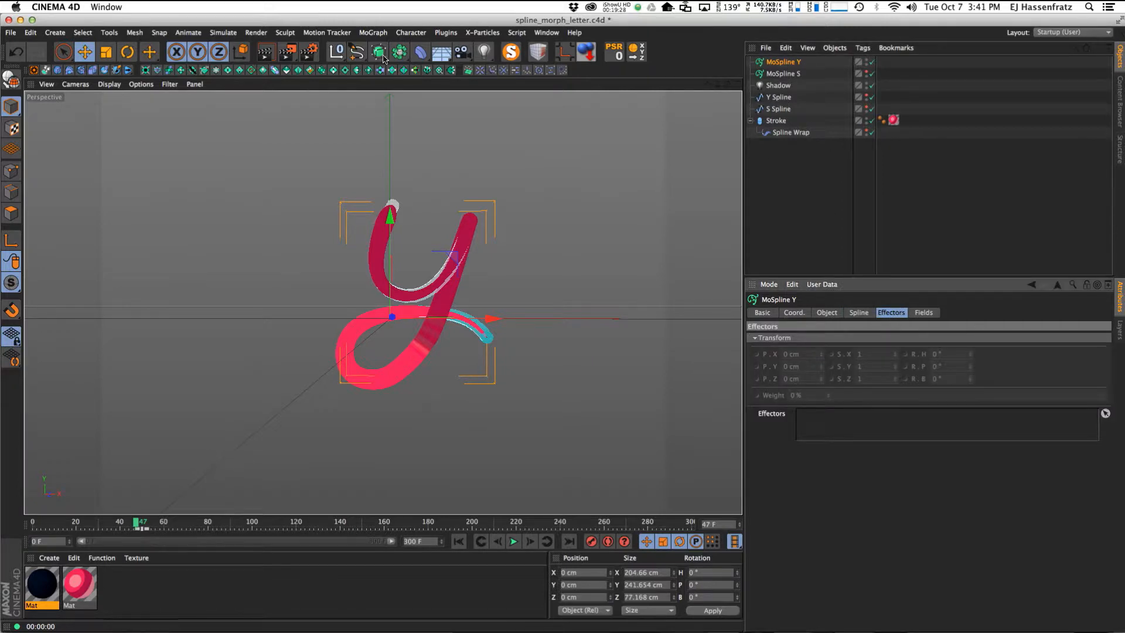
{"action": "left_click", "coordinate": [373, 33]}
{"action": "mouse_move", "coordinate": [370, 50]}
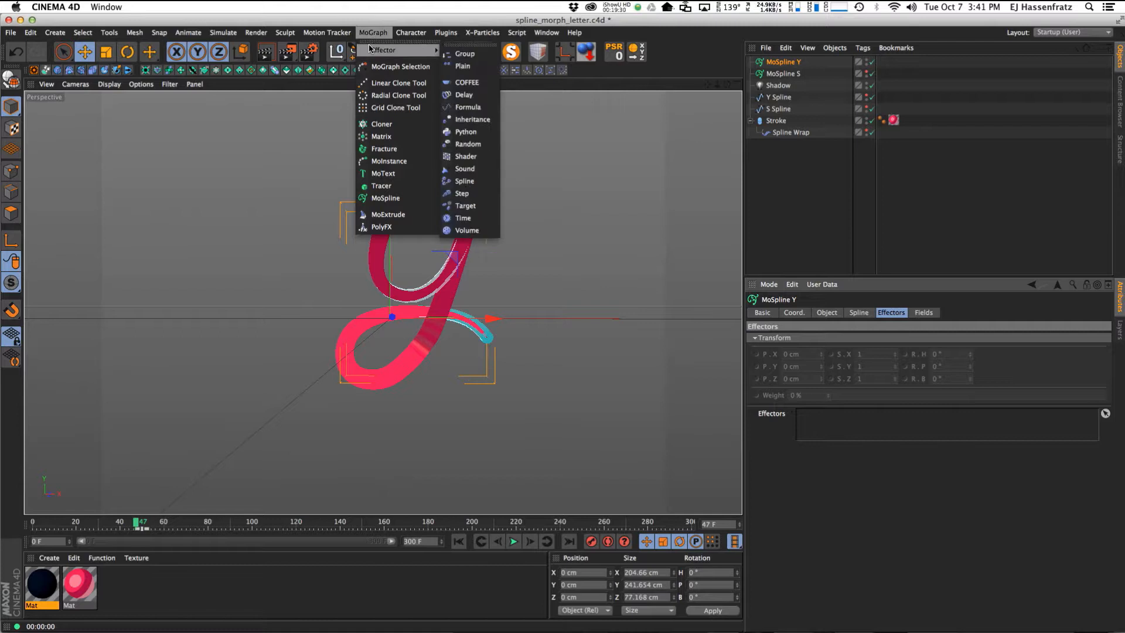
{"action": "left_click", "coordinate": [482, 121]}
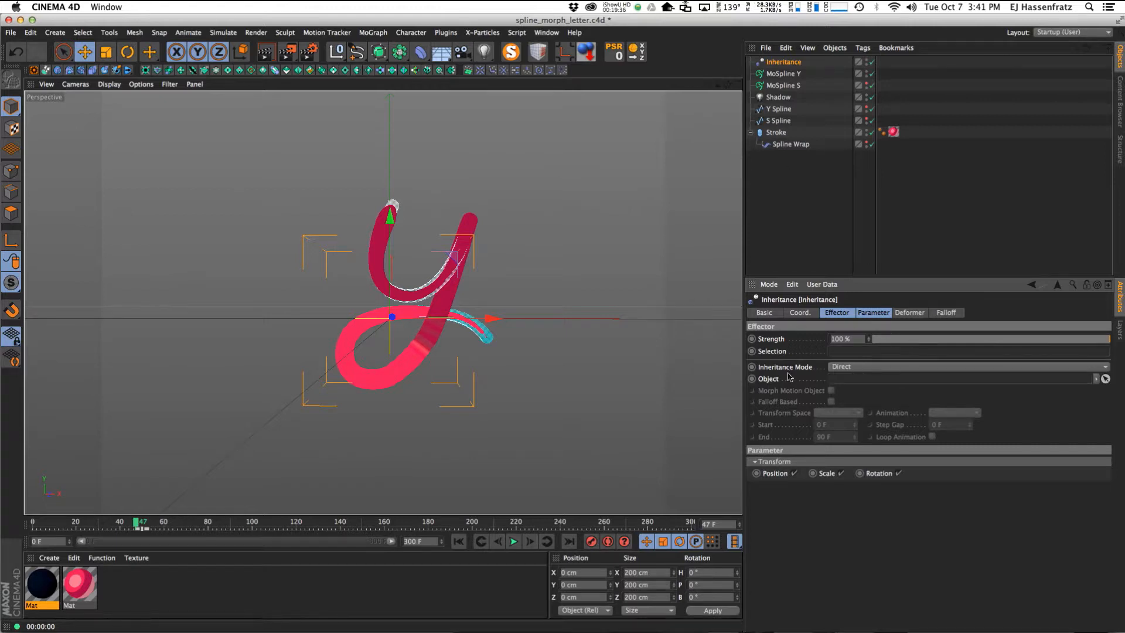
{"action": "left_click_drag", "start_coordinate": [783, 85], "coordinate": [850, 380]}
Add the Inheritance effector to MoSpline S's effectors list and enable Morph Motion Object on the effector.
{"action": "left_click", "coordinate": [788, 86]}
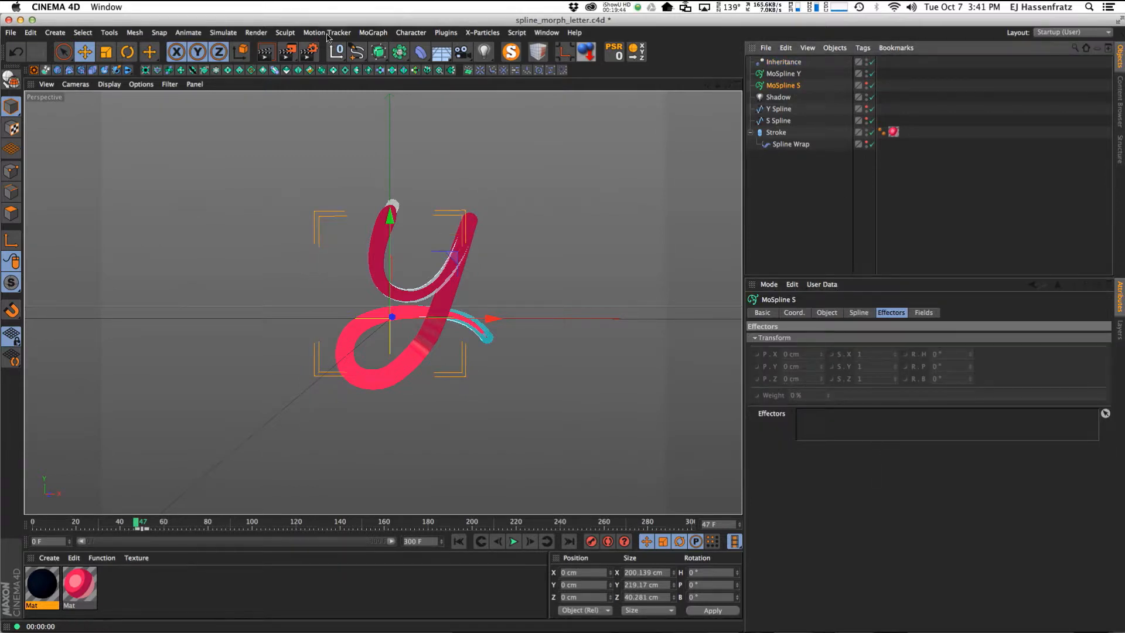
{"action": "left_click_drag", "start_coordinate": [783, 62], "coordinate": [914, 423]}
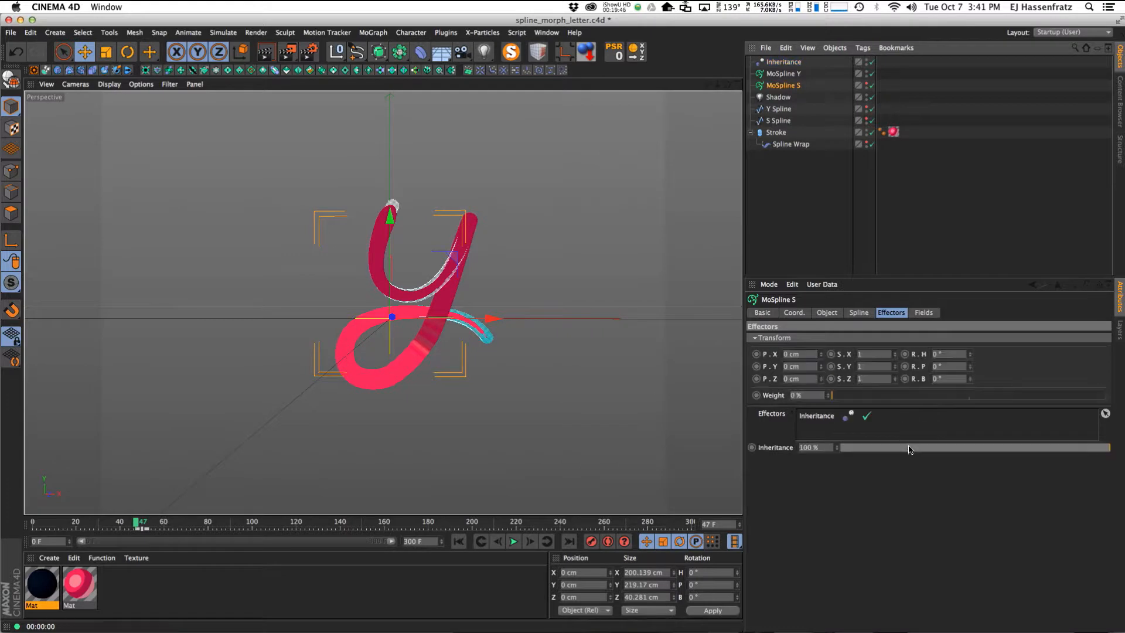
{"action": "left_click", "coordinate": [784, 62]}
{"action": "left_click", "coordinate": [831, 390]}
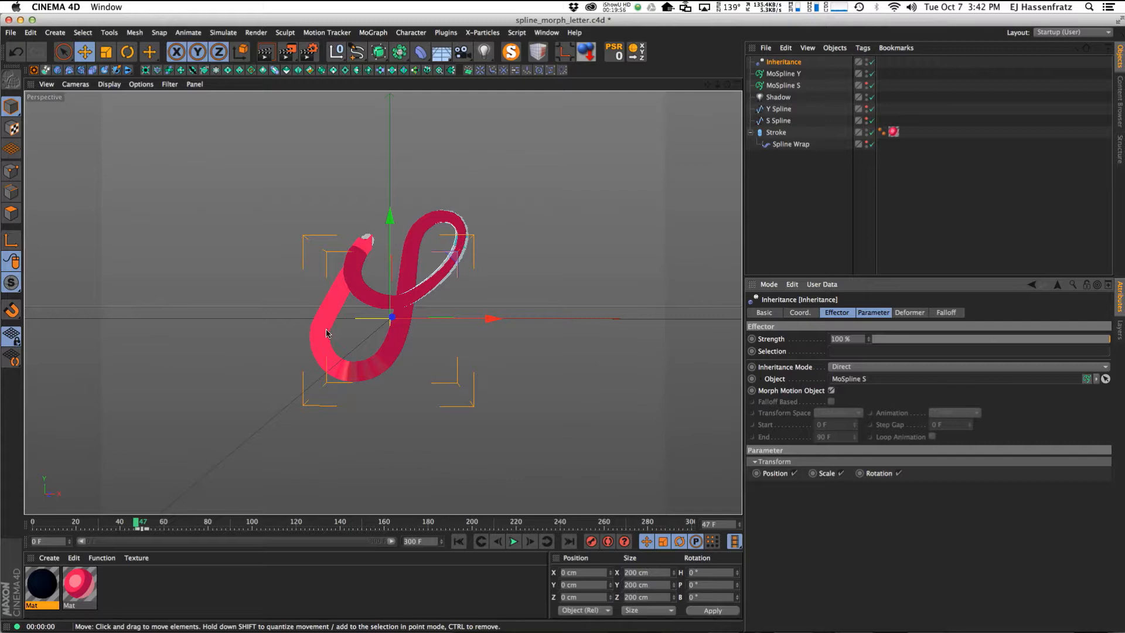
Set the Y Spline's intermediate points number to 6 and test the Inheritance strength, ending at 100%.
{"action": "left_click", "coordinate": [779, 109]}
{"action": "left_click_drag", "start_coordinate": [862, 374], "coordinate": [864, 383]}
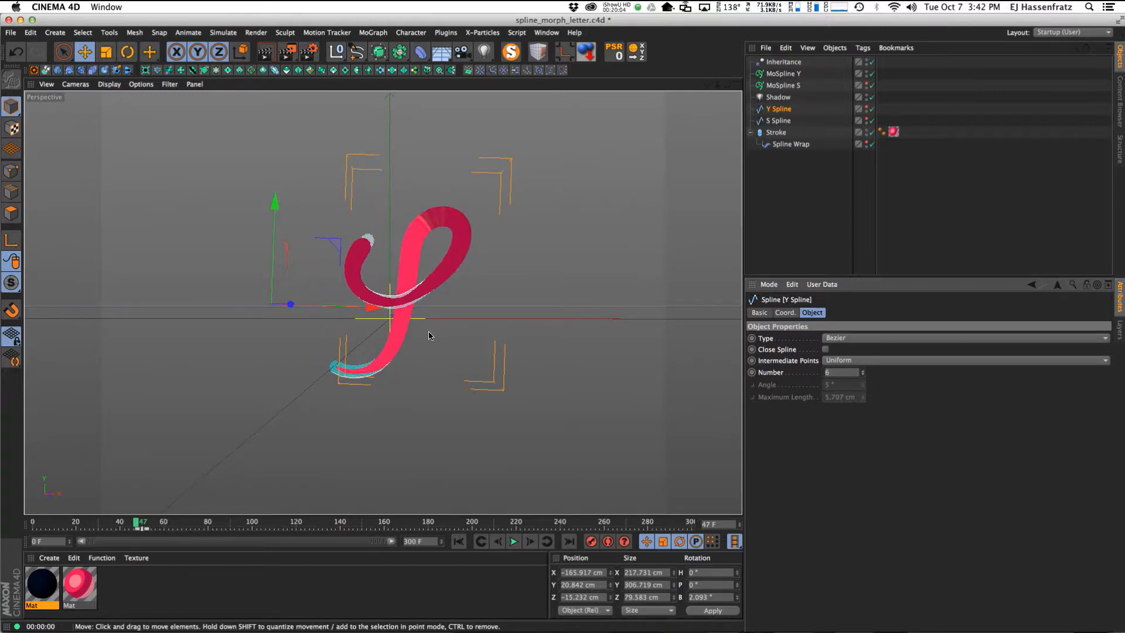
{"action": "left_click", "coordinate": [785, 61]}
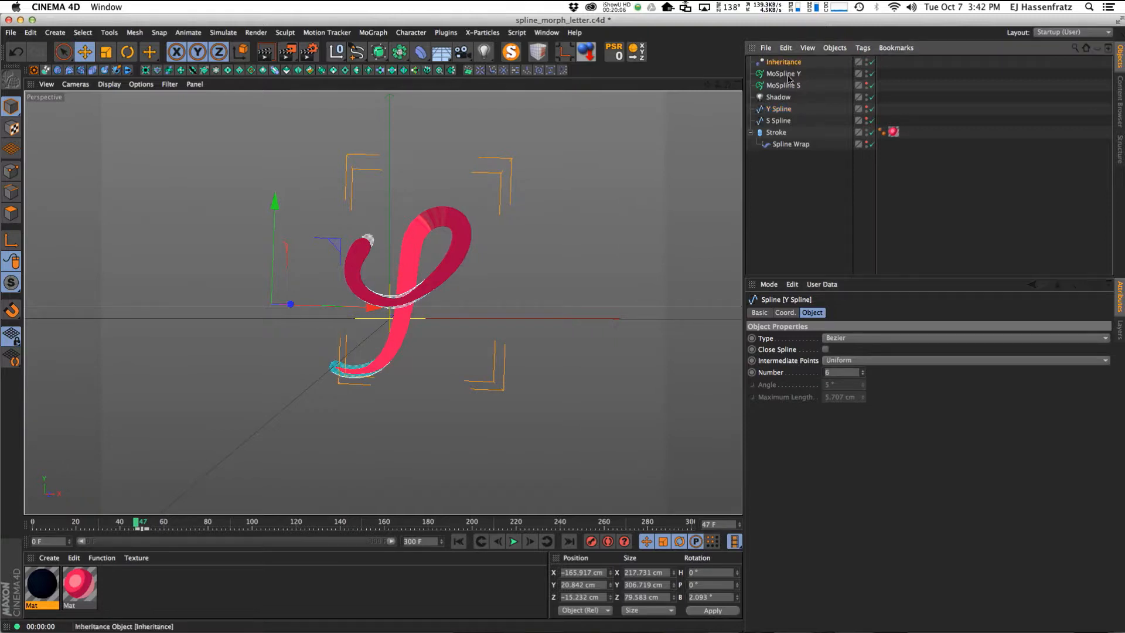
{"action": "left_click_drag", "start_coordinate": [1025, 338], "coordinate": [1114, 339]}
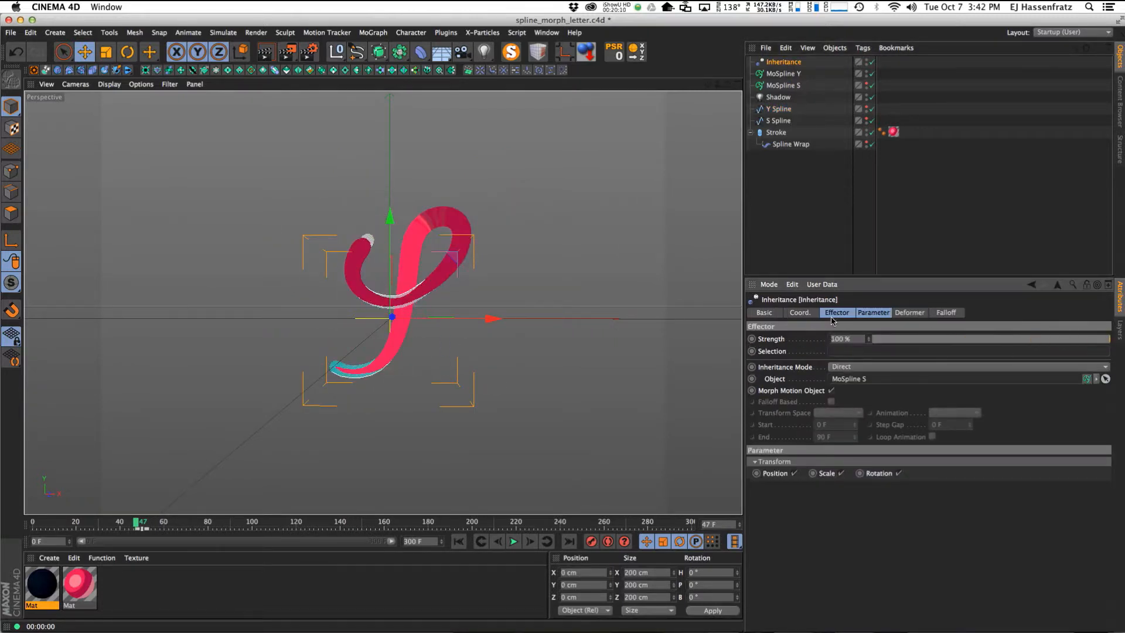
Try a Linear falloff shape on the Inheritance effector.
{"action": "left_click", "coordinate": [911, 314]}
{"action": "left_click", "coordinate": [821, 363]}
{"action": "left_click", "coordinate": [813, 436]}
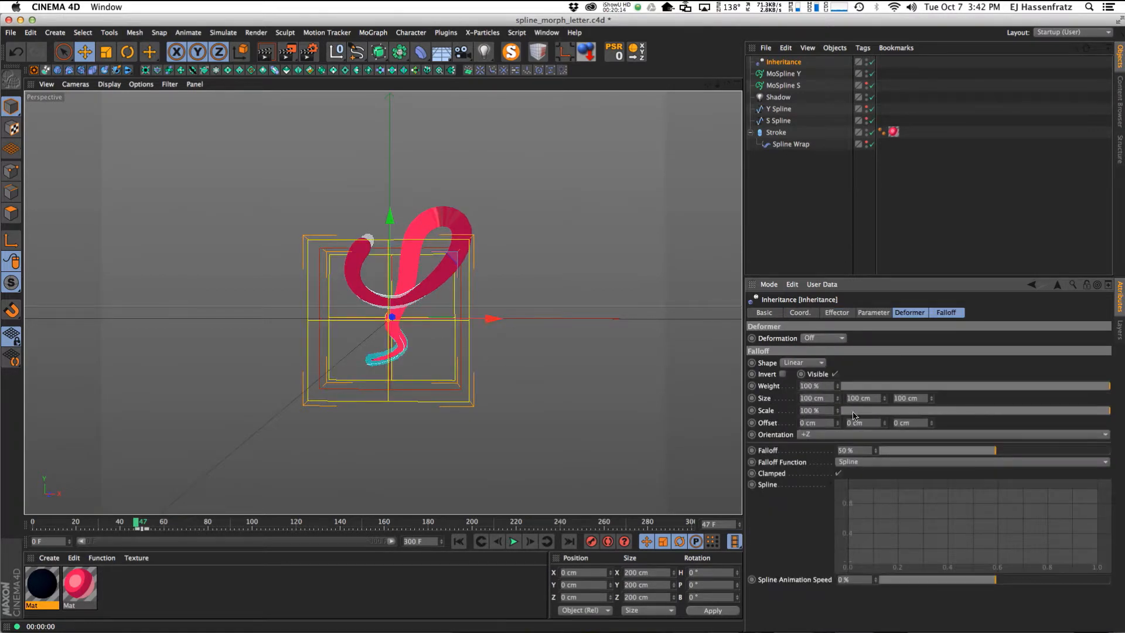
{"action": "left_click", "coordinate": [821, 363]}
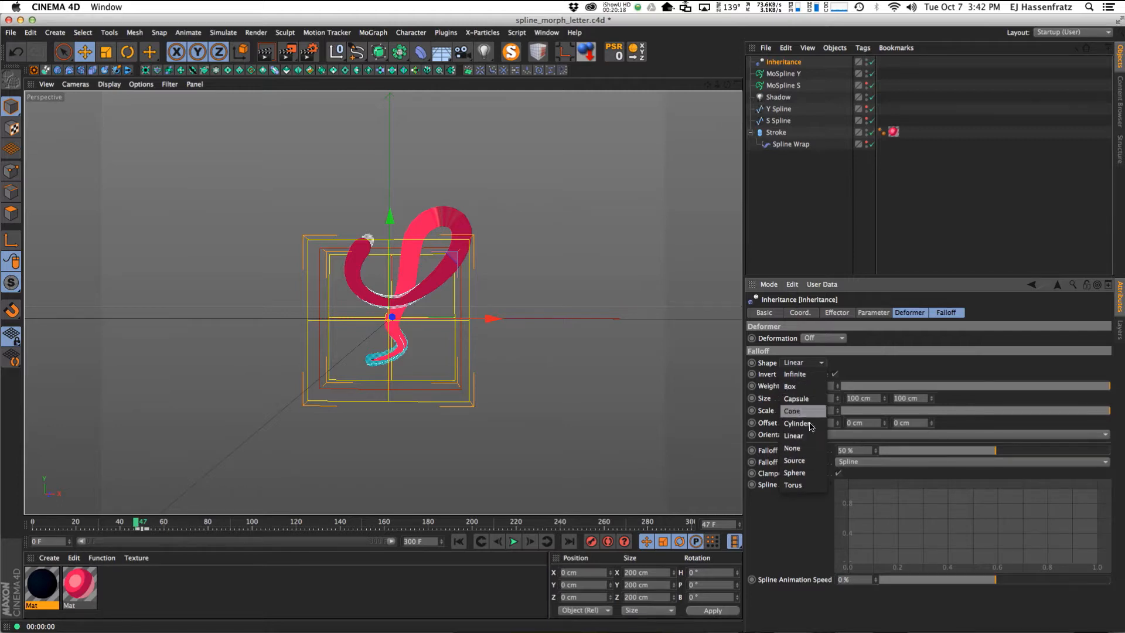
{"action": "left_click", "coordinate": [811, 424]}
Rotate the Inheritance effector to a heading of -90° and move it across the letter to about X 43 cm, Y 19 cm.
{"action": "key", "text": "r"}
{"action": "left_click_drag", "start_coordinate": [350, 322], "coordinate": [264, 314]}
{"action": "key", "text": "e"}
{"action": "mouse_move", "coordinate": [432, 355]}
{"action": "left_mouse_down"}
{"action": "mouse_move", "coordinate": [419, 346]}
{"action": "mouse_move", "coordinate": [429, 351]}
{"action": "left_mouse_up"}
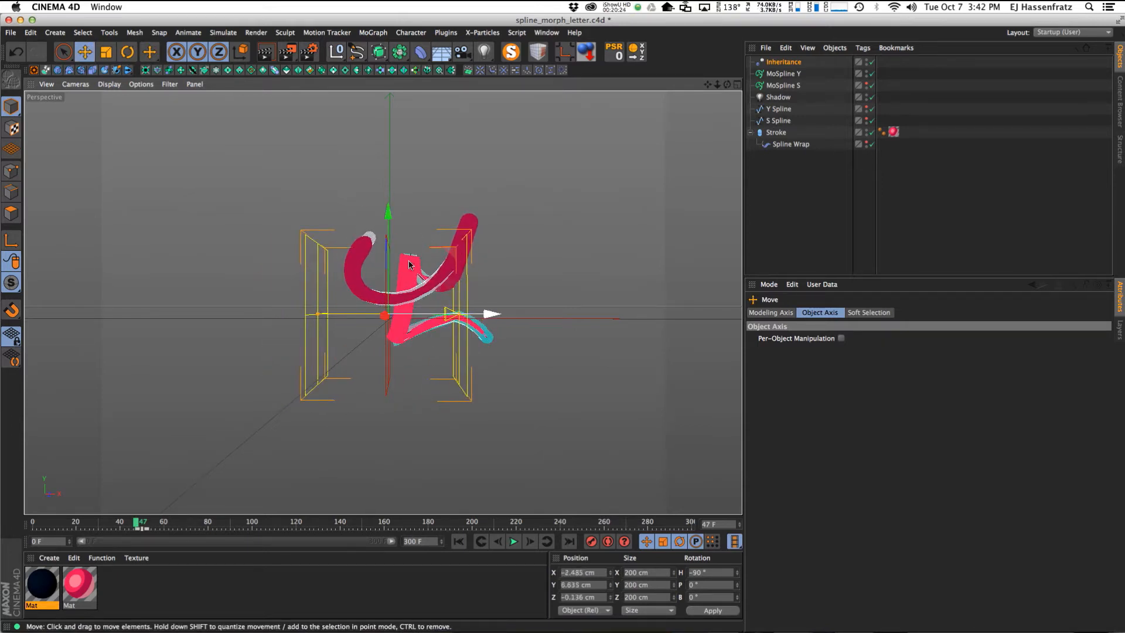
{"action": "left_click_drag", "start_coordinate": [440, 310], "coordinate": [422, 340]}
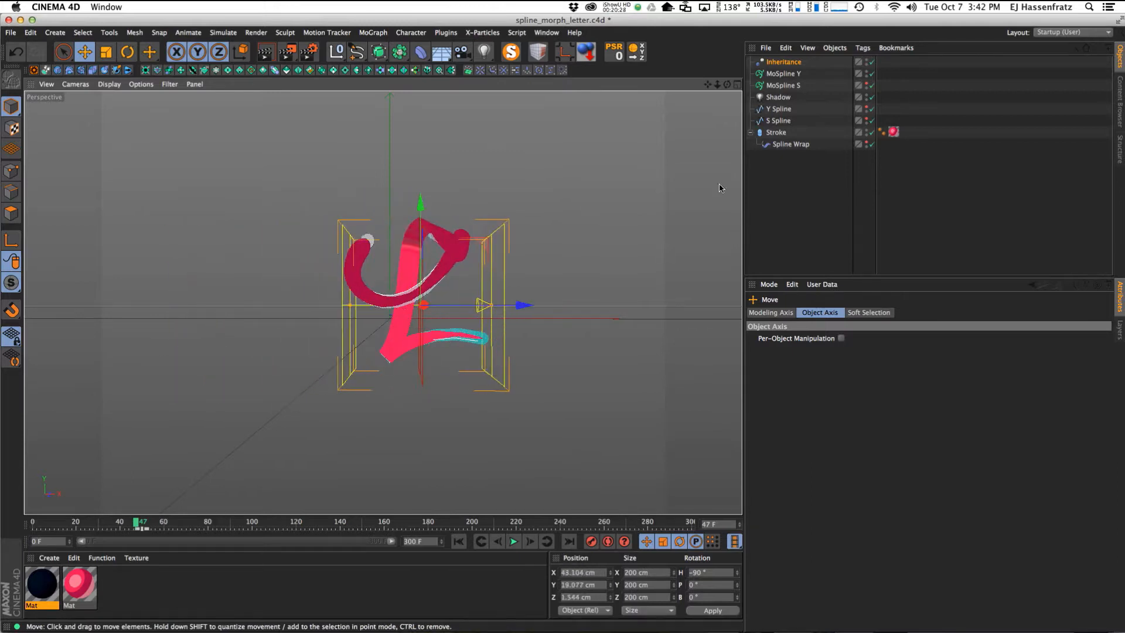
Return the Inheritance effector's falloff shape to Infinite.
{"action": "left_click", "coordinate": [794, 63]}
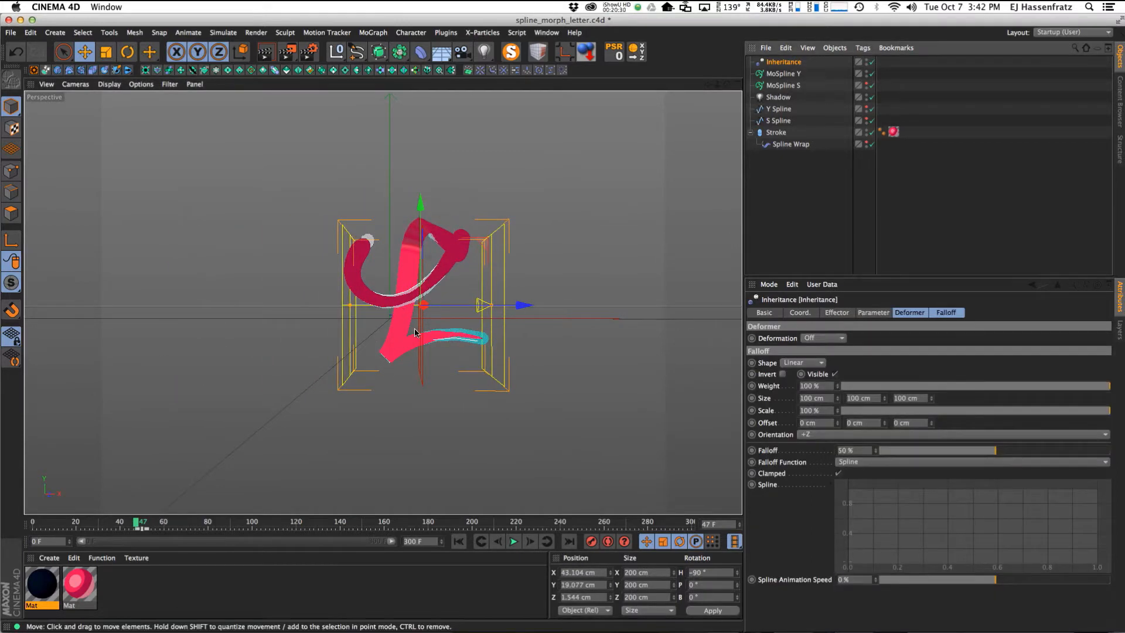
{"action": "key", "text": "ctrl+r"}
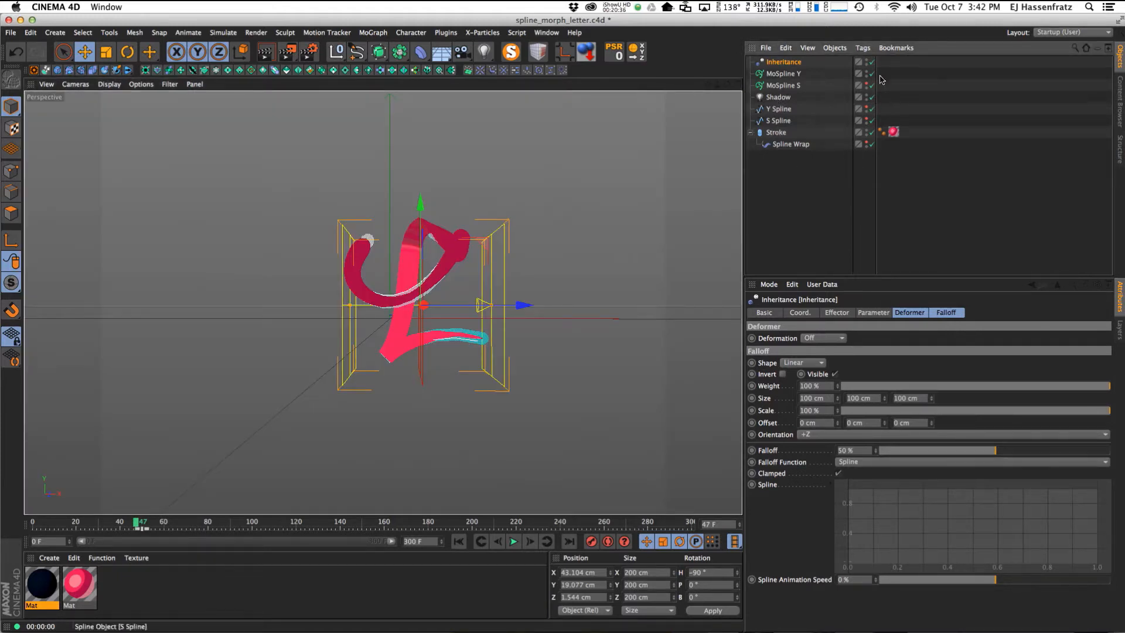
{"action": "left_click", "coordinate": [809, 362]}
{"action": "left_click", "coordinate": [803, 352]}
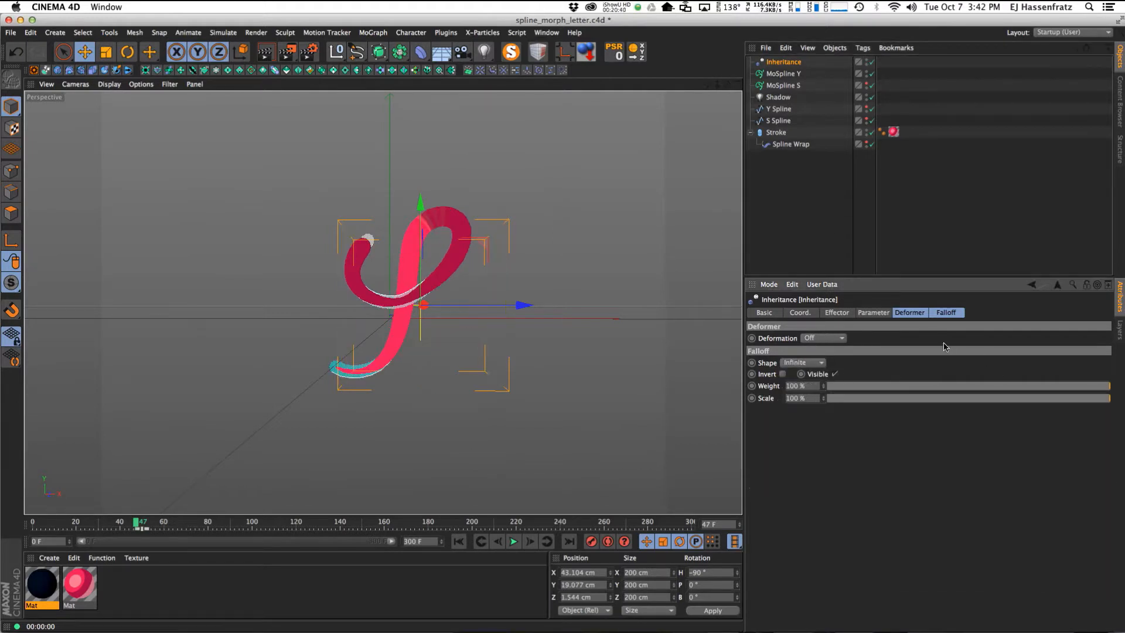
Preview the Y-to-S morph by varying the Inheritance effector's strength and returning it to 100%.
{"action": "left_click", "coordinate": [878, 313]}
{"action": "left_click", "coordinate": [912, 314]}
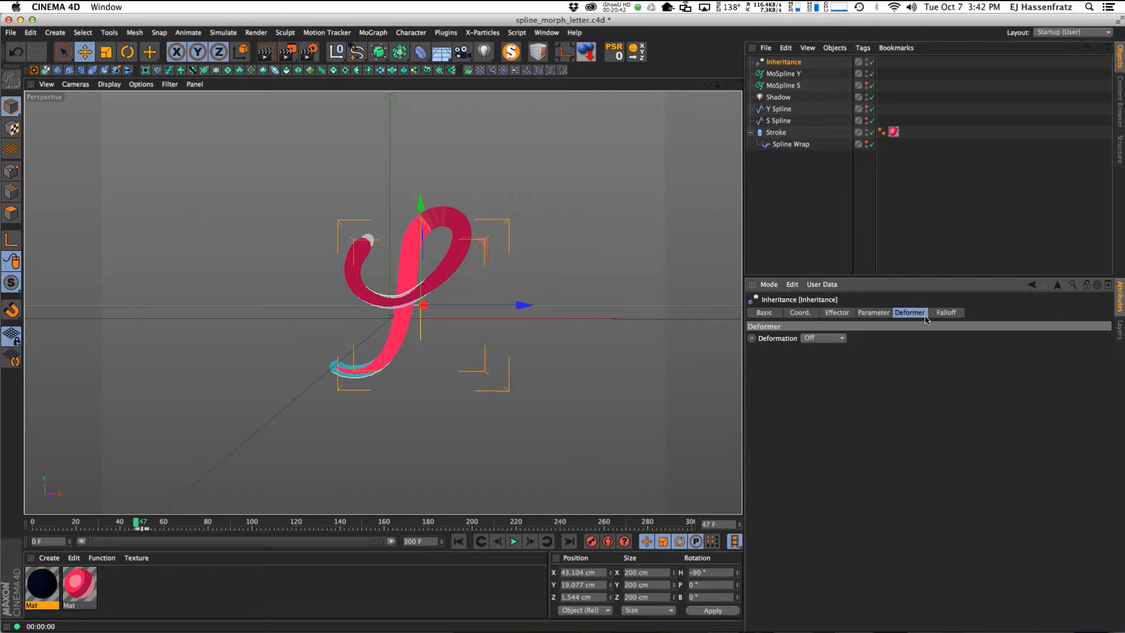
{"action": "left_click", "coordinate": [955, 314]}
{"action": "left_click", "coordinate": [875, 313]}
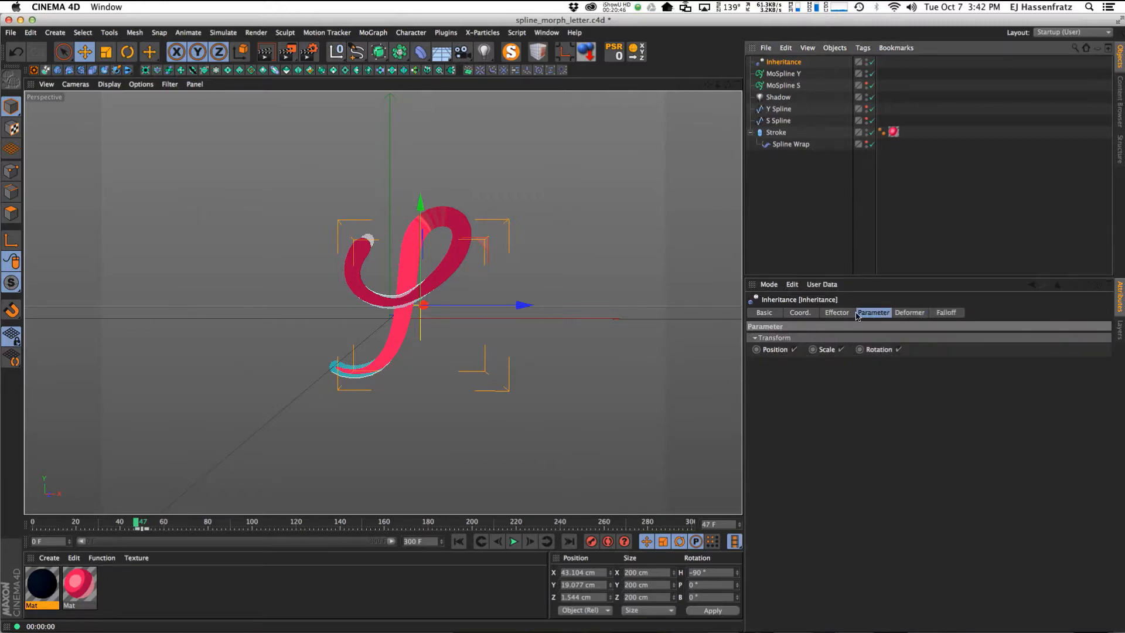
{"action": "left_click", "coordinate": [830, 314]}
{"action": "left_click_drag", "start_coordinate": [1069, 341], "coordinate": [1121, 326]}
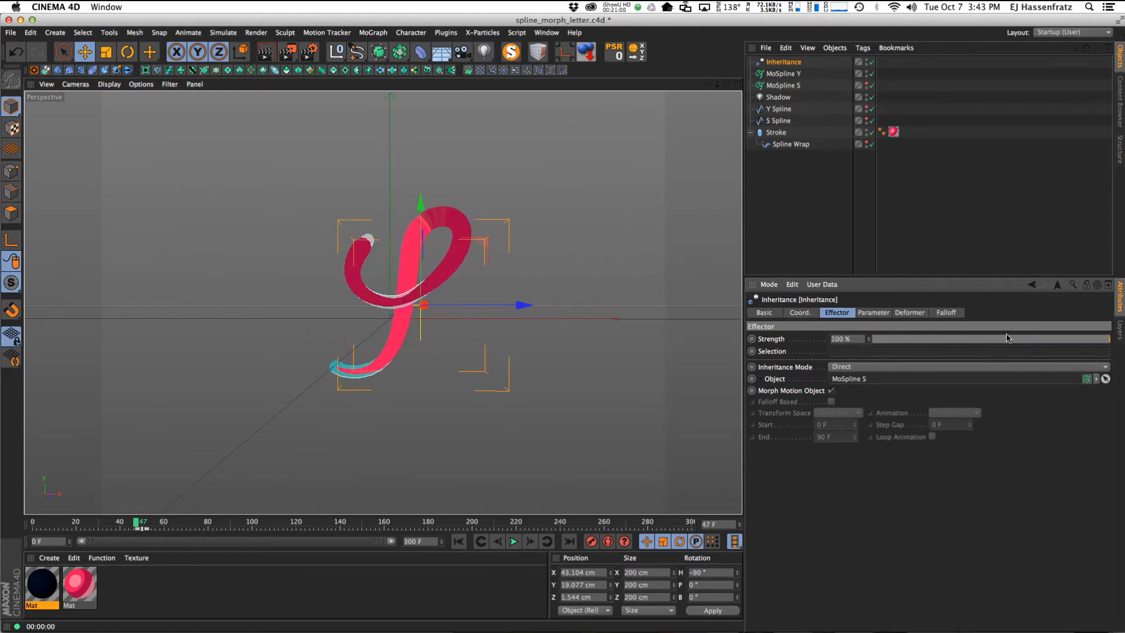
{"action": "left_click_drag", "start_coordinate": [845, 344], "coordinate": [1123, 335]}
{"action": "left_click_drag", "start_coordinate": [961, 346], "coordinate": [1113, 339]}
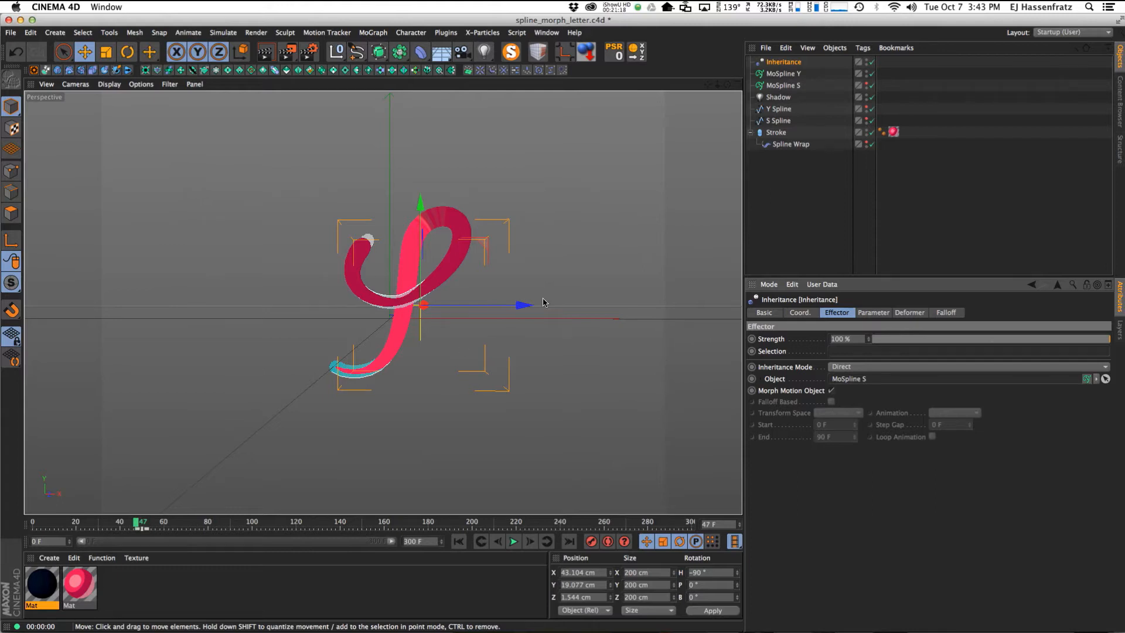
Try 7 and 8 intermediate points on the Y Spline, and set the number back to 6.
{"action": "left_click", "coordinate": [783, 109]}
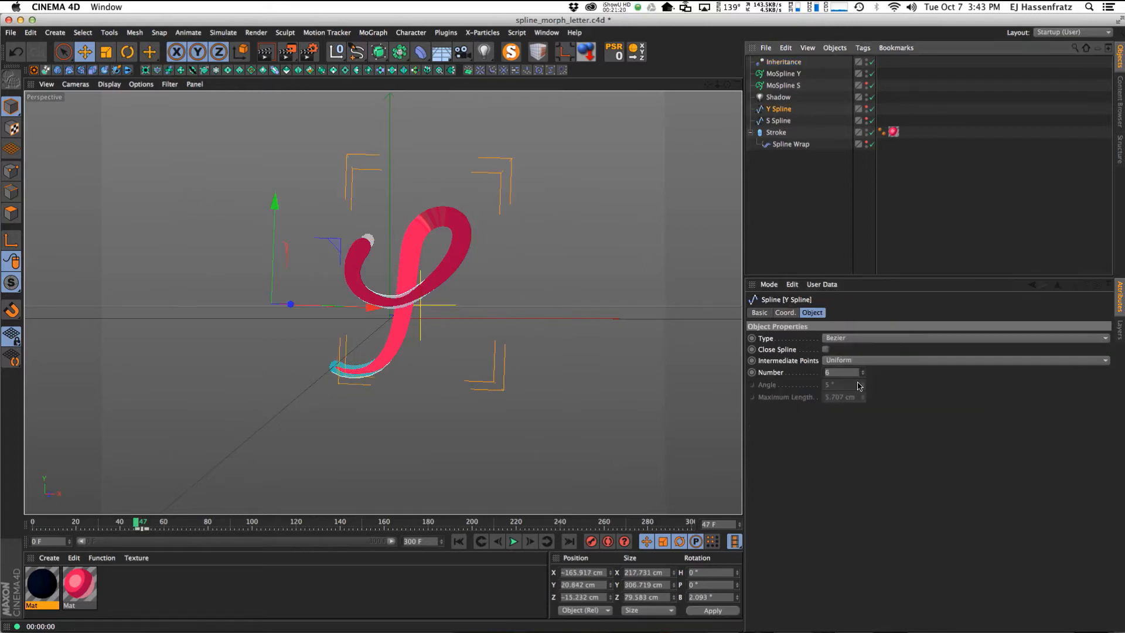
{"action": "left_click", "coordinate": [863, 373]}
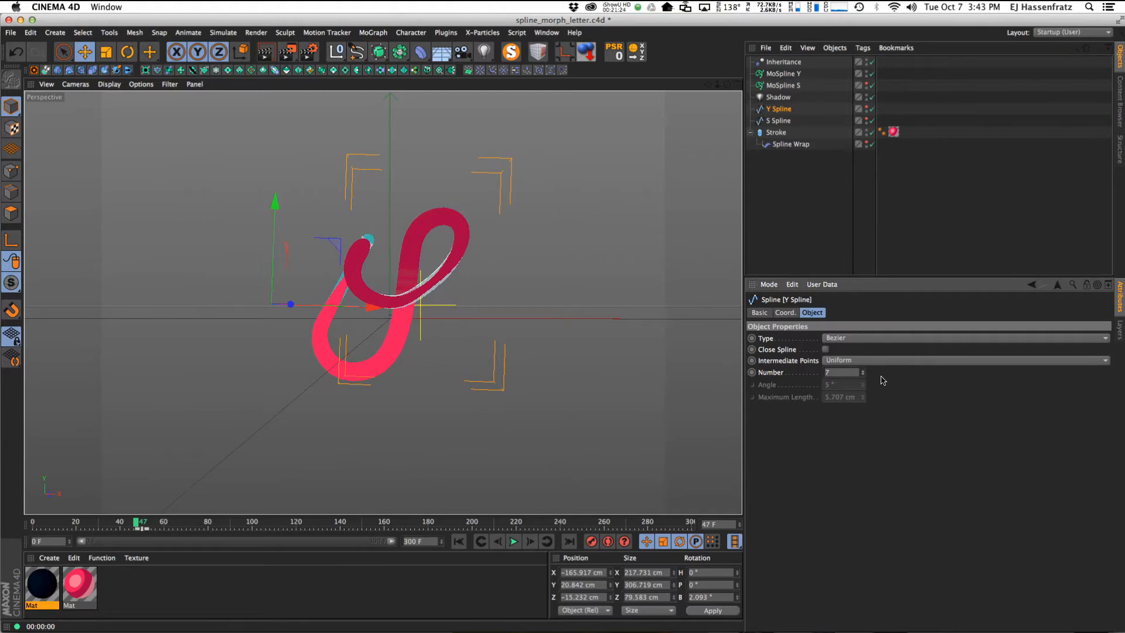
{"action": "left_click_drag", "start_coordinate": [883, 381], "coordinate": [871, 384]}
{"action": "left_click", "coordinate": [864, 373]}
{"action": "left_click", "coordinate": [864, 373]}
{"action": "left_click", "coordinate": [864, 371]}
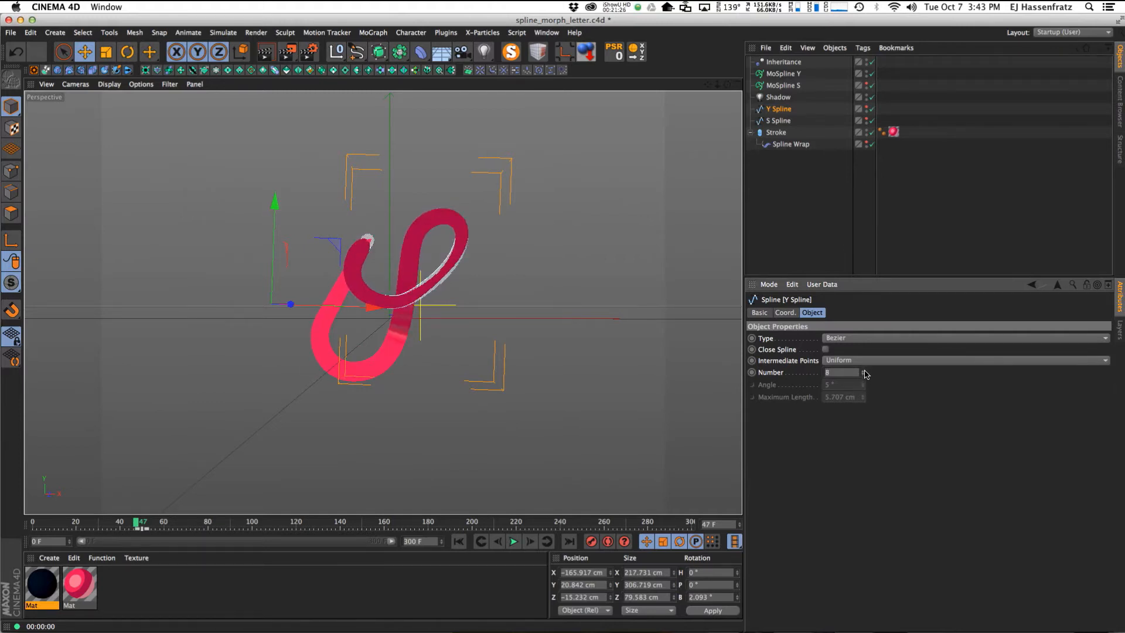
{"action": "left_click", "coordinate": [864, 372]}
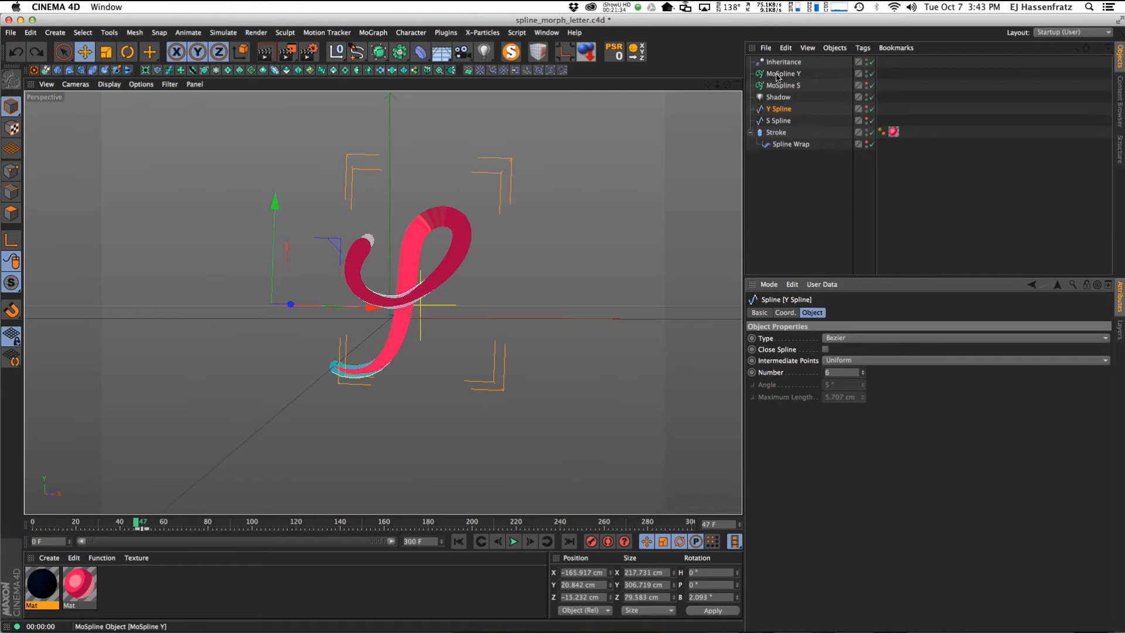
Switch to Chrome and reposition its window to view the spline-morphing lettering animation on the eyedesyn Tumblr page.
{"action": "left_click_drag", "start_coordinate": [0, 234], "coordinate": [660, 98]}
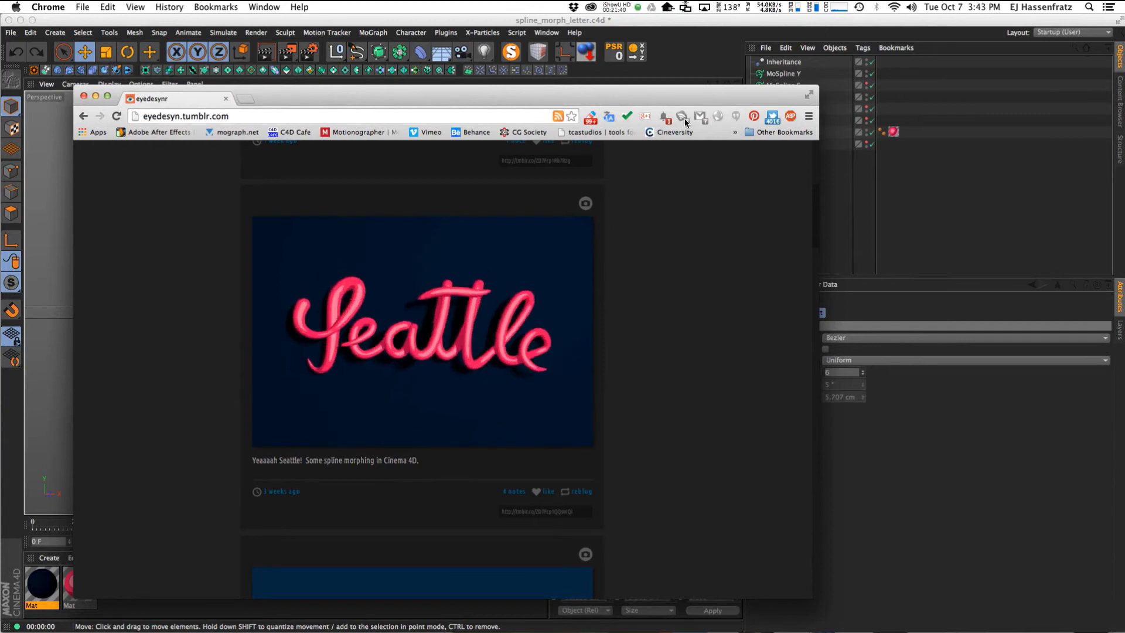
{"action": "left_click_drag", "start_coordinate": [693, 97], "coordinate": [708, 75]}
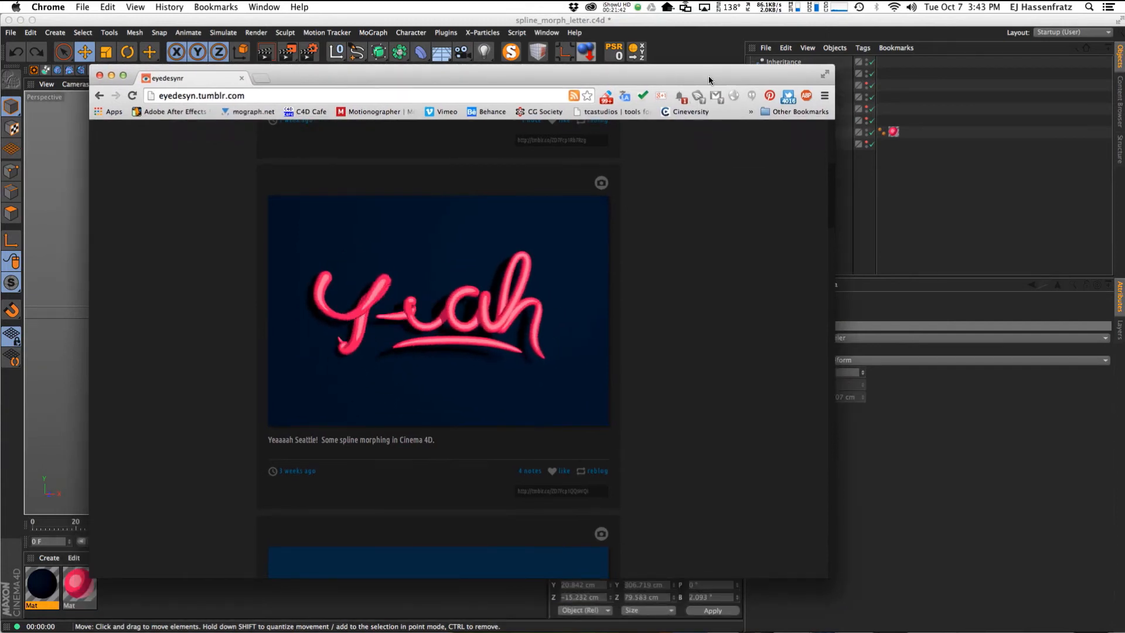